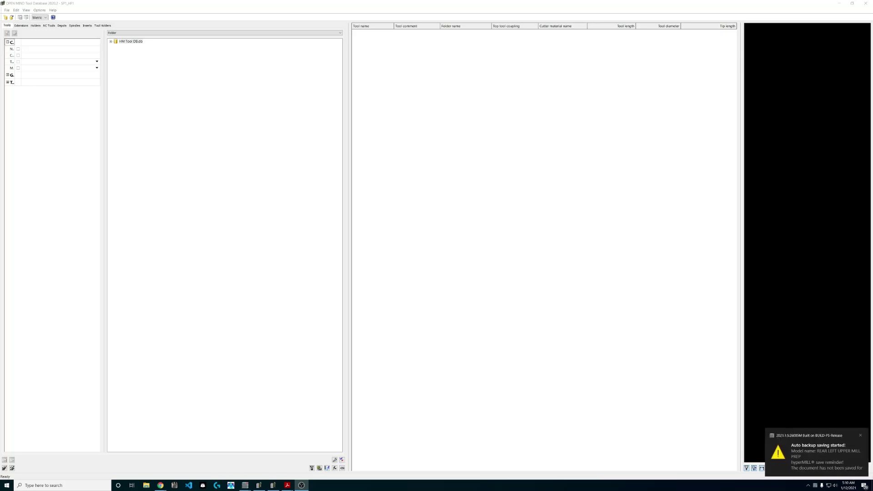
click(861, 435)
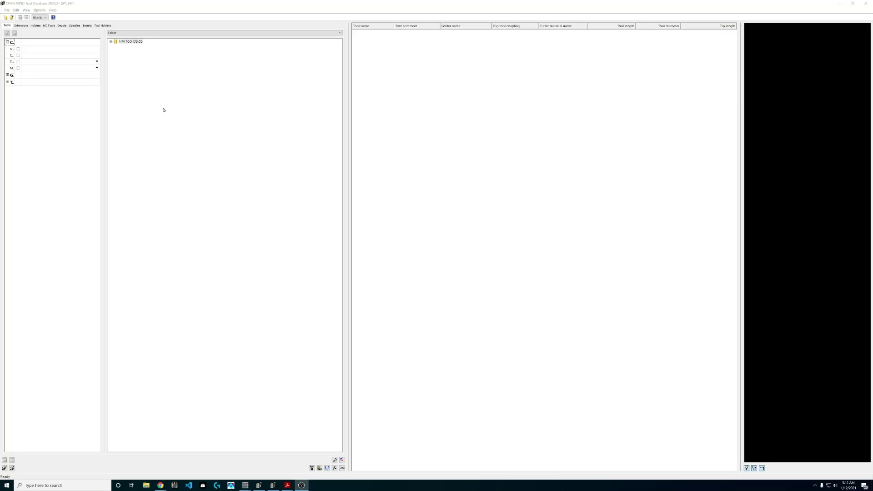
right_click(124, 41)
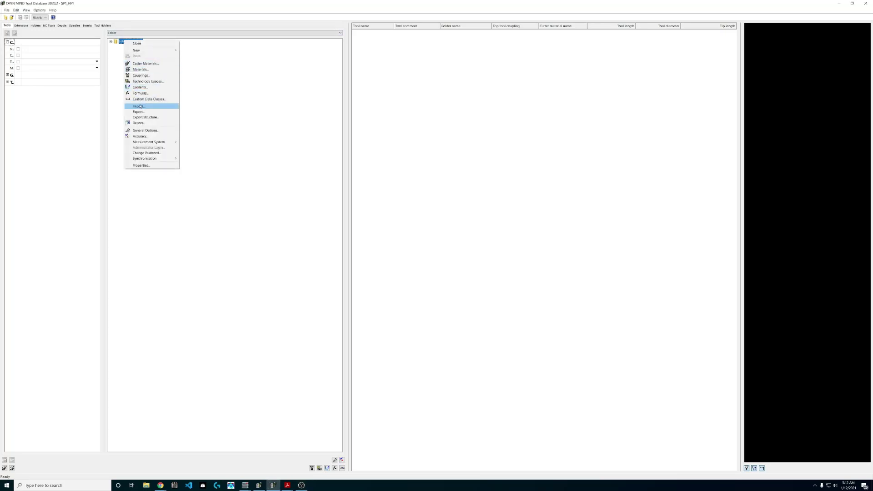
mouse_move(156, 161)
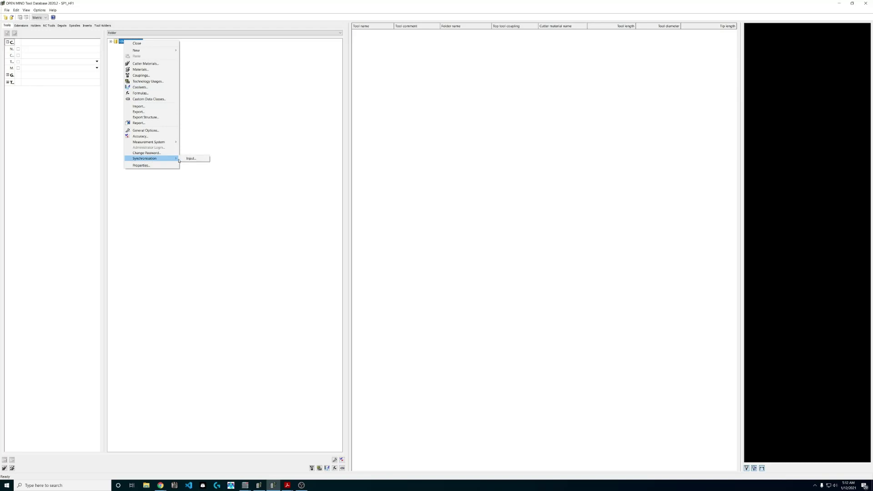
click(179, 198)
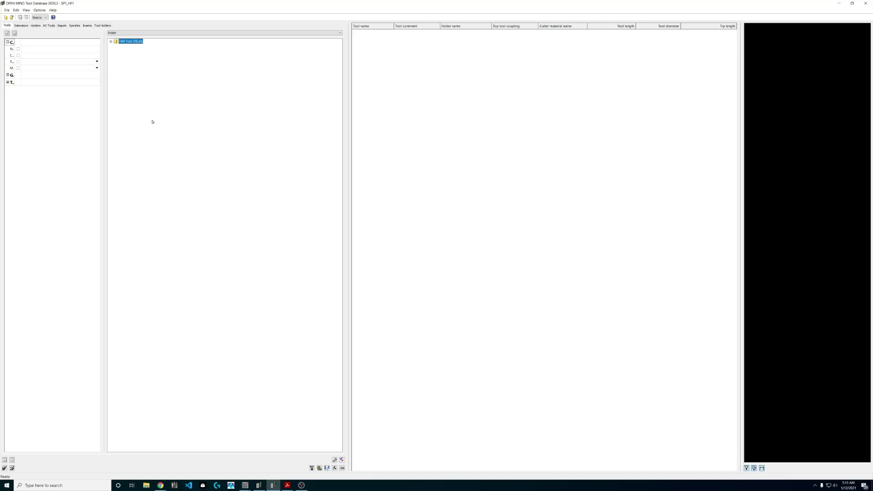
right_click(133, 43)
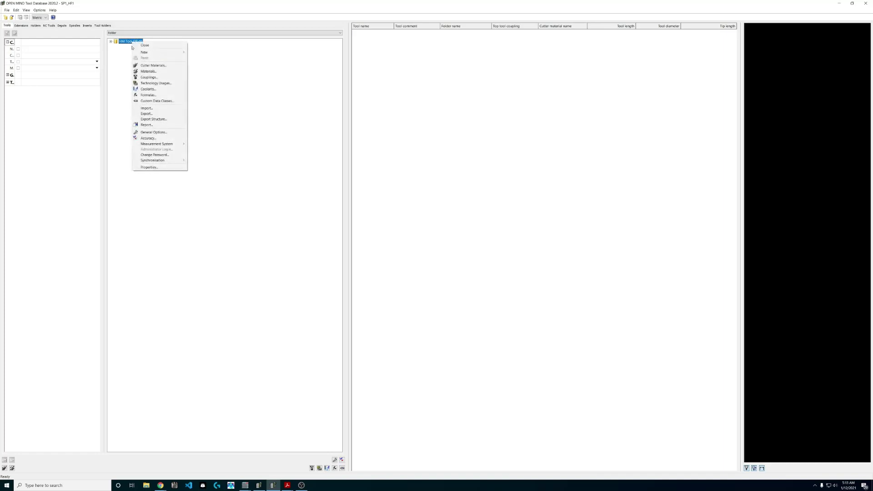
mouse_move(153, 54)
mouse_move(177, 145)
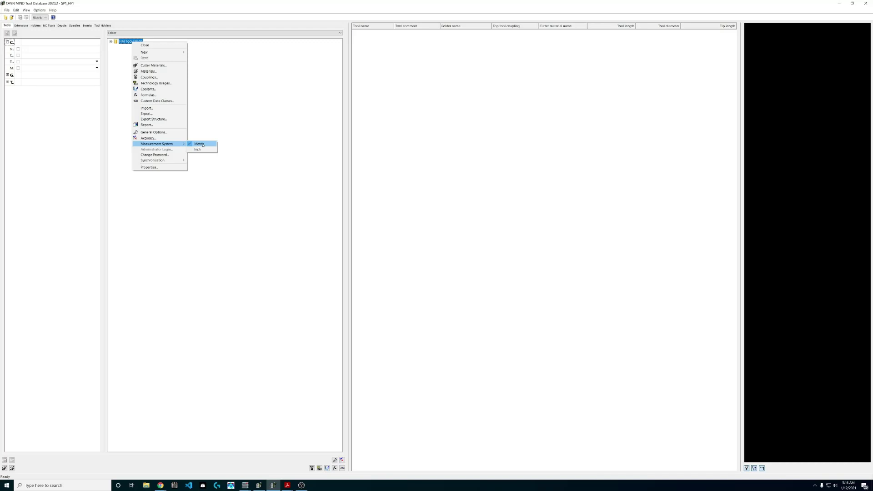
click(230, 122)
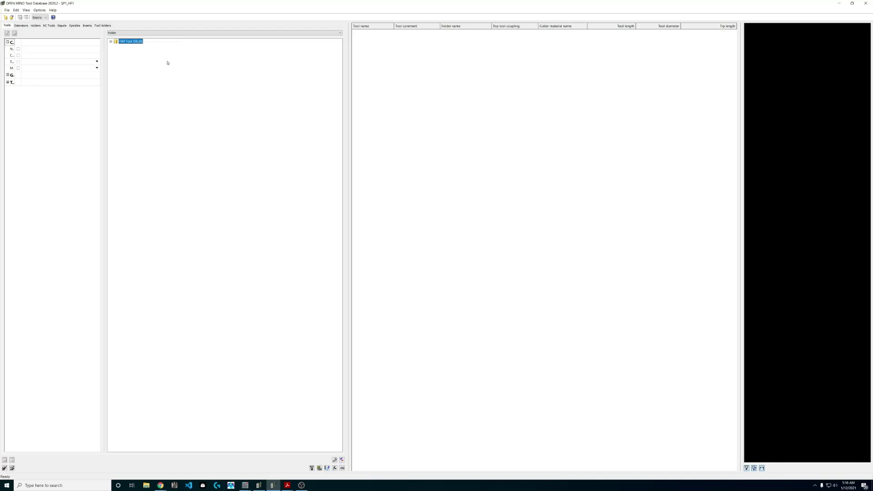
Create a new cutter material named "SGS SERIES43 MCR" in the HM Tool DB database.
right_click(138, 43)
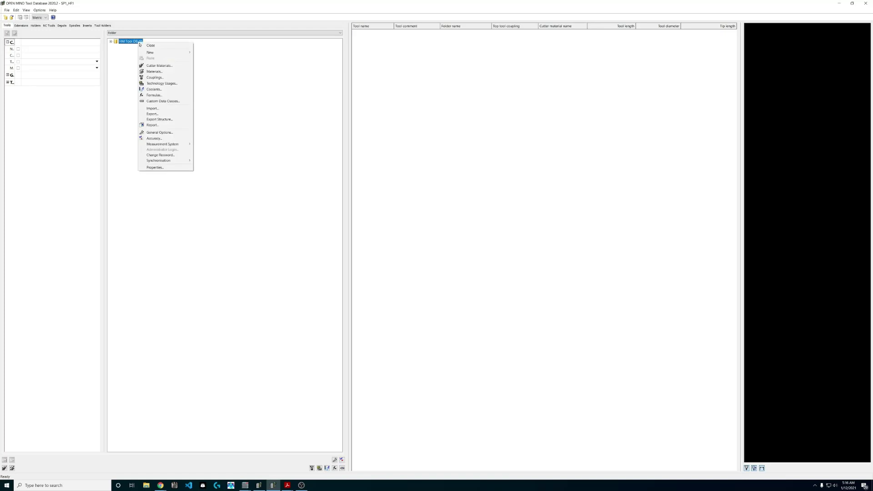
click(158, 68)
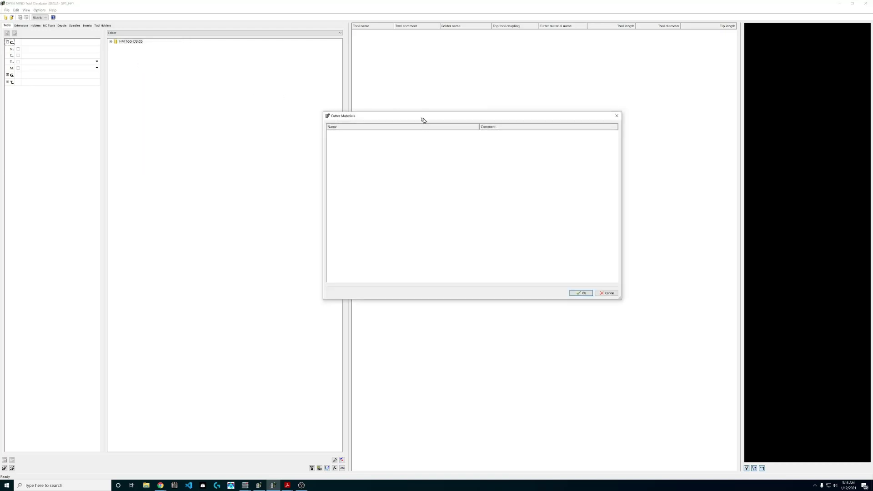
drag(423, 121, 300, 99)
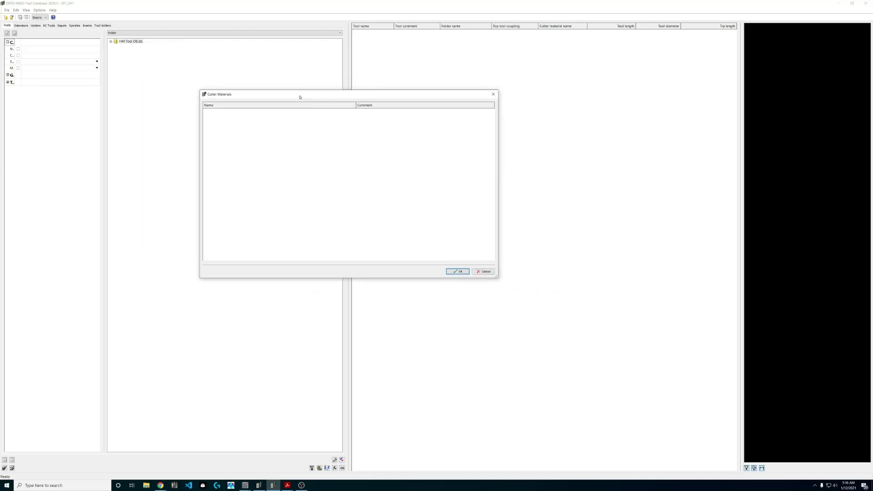
right_click(236, 146)
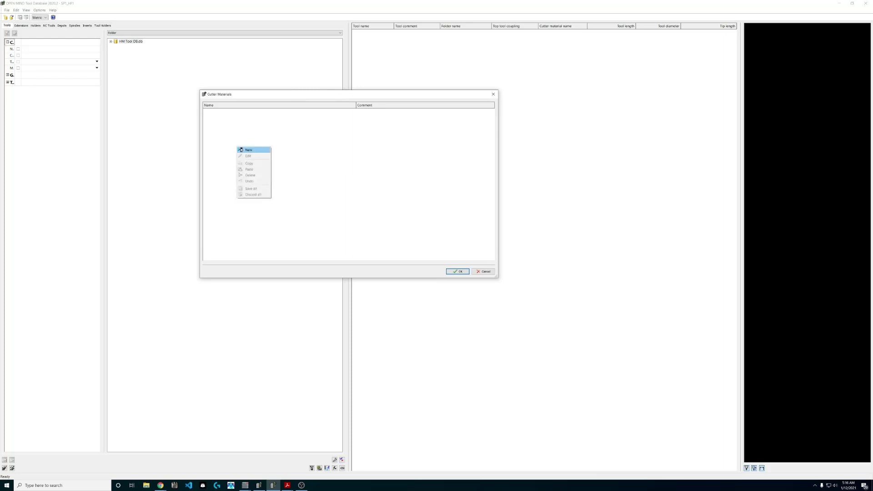
click(245, 149)
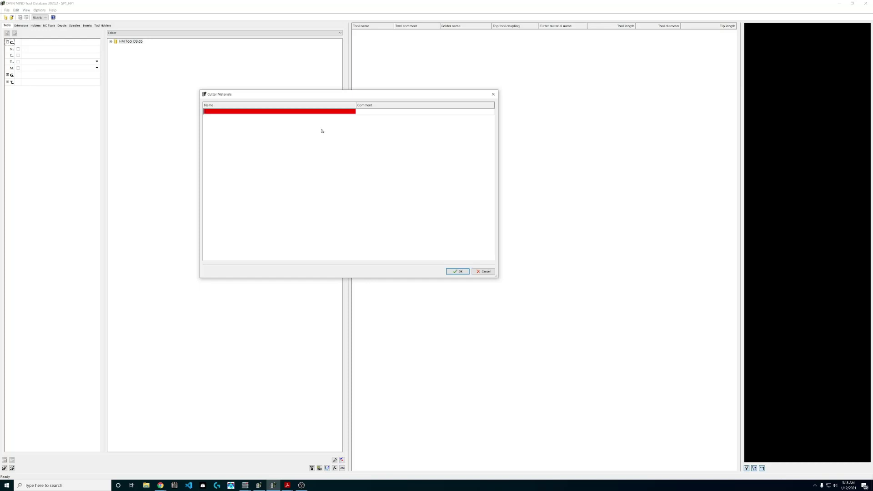
text(sg)
key(BackSpace)
key(BackSpace)
text(S)
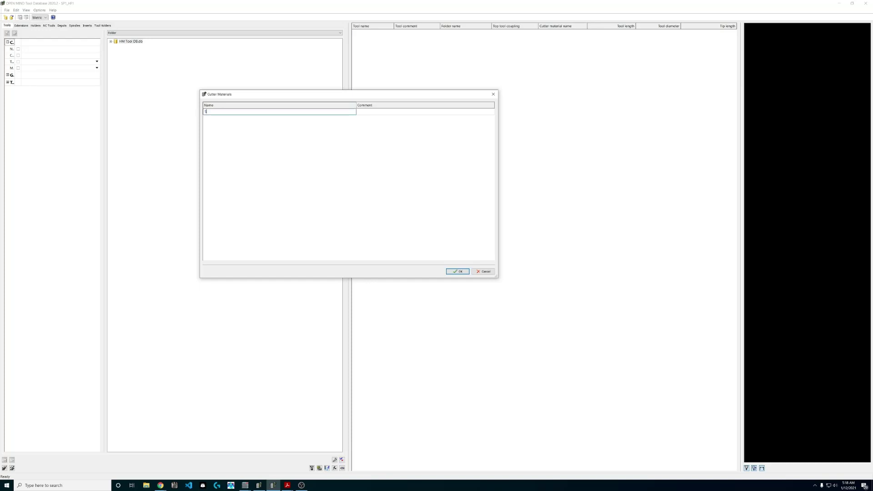
text(GS SERIES43 MCR)
Give the cutter material the comment "SOLID CARBIDE ENDMILLS, CORNER RADIUS, UNCOATED" and accept the cutter materials list.
click(405, 115)
text(SOL)
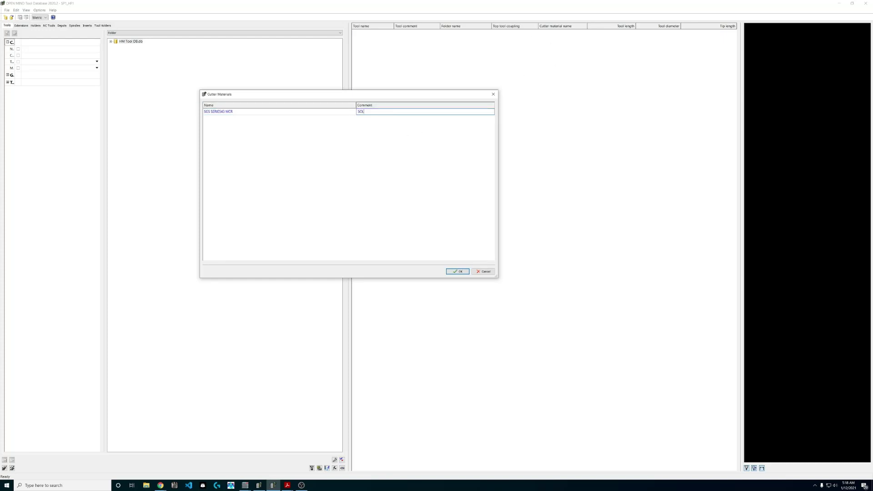
text(ID CARBIDE ENDMILLS, CORNER RADIUS, UNCOATED)
click(460, 271)
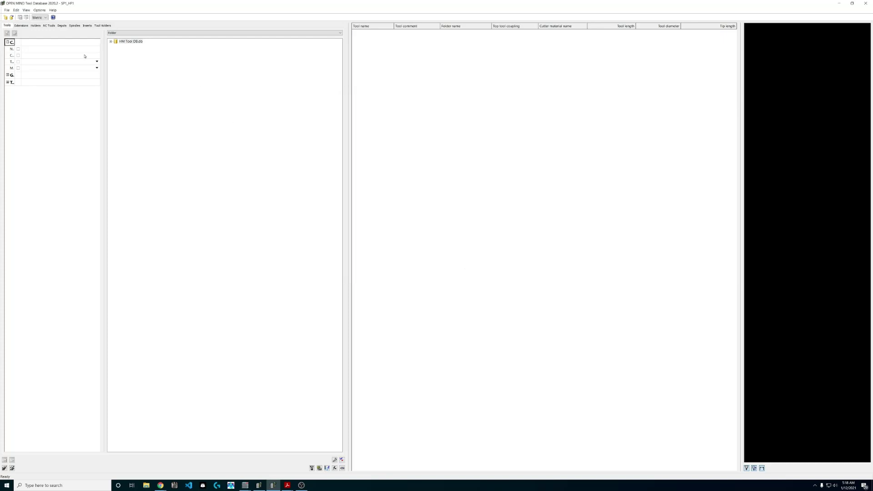
right_click(127, 42)
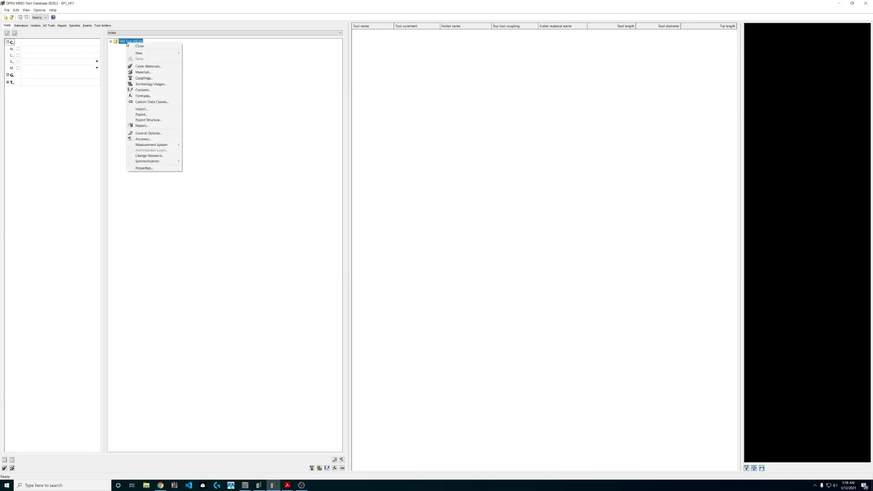
click(146, 72)
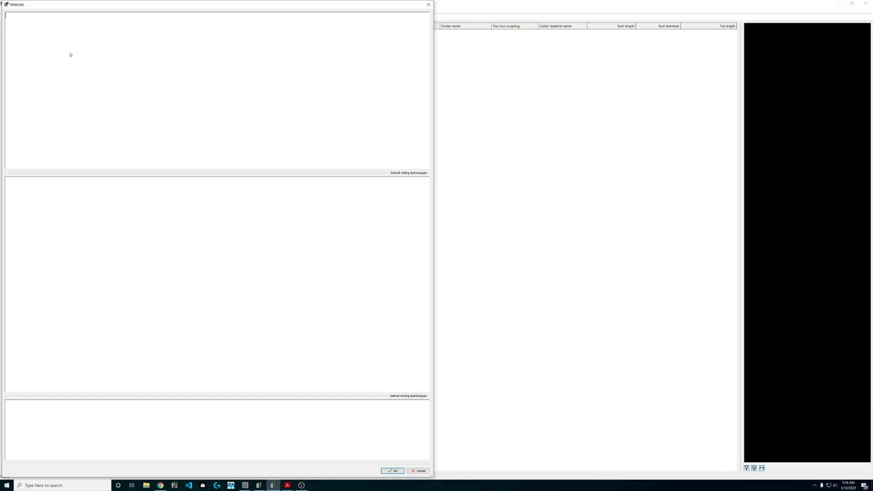
right_click(23, 26)
click(28, 27)
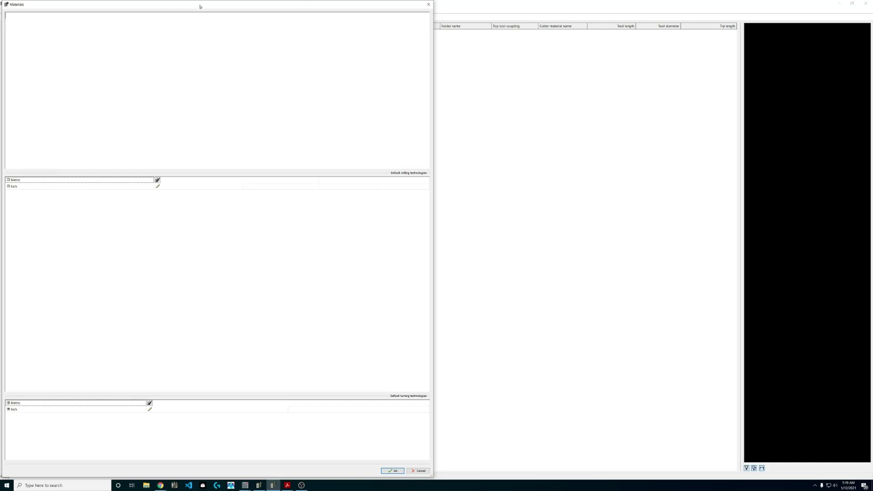
drag(199, 7, 218, 11)
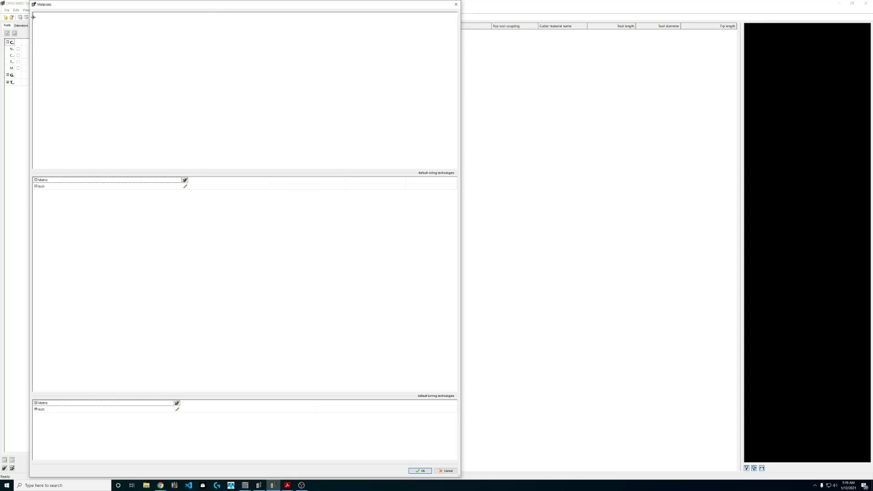
drag(33, 17, 457, 19)
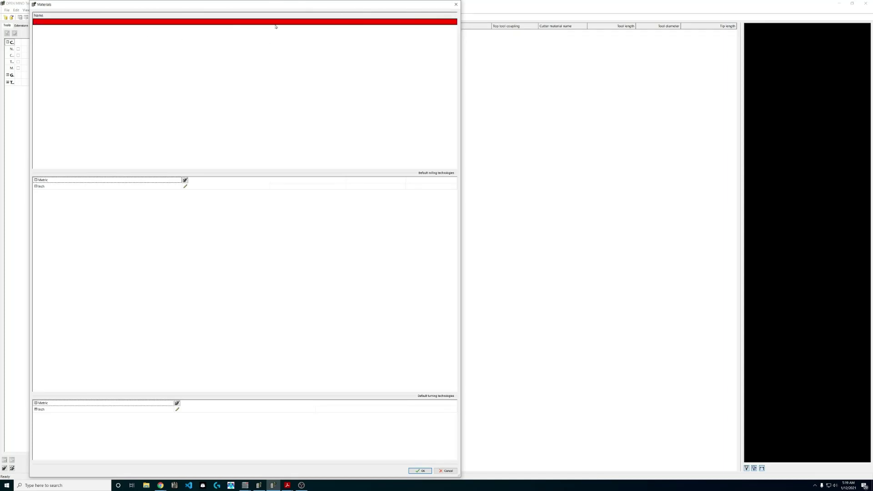
click(227, 23)
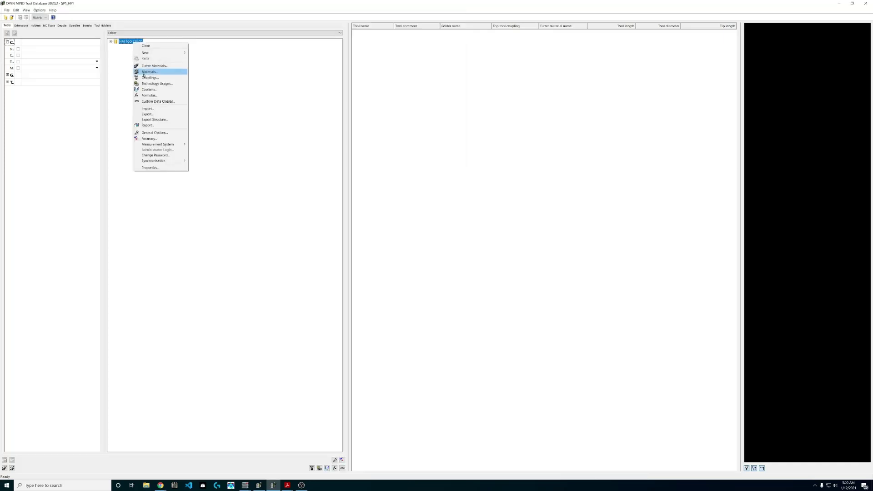
Add a new entry to the database's materials list and widen the Name column to the full table width.
click(144, 73)
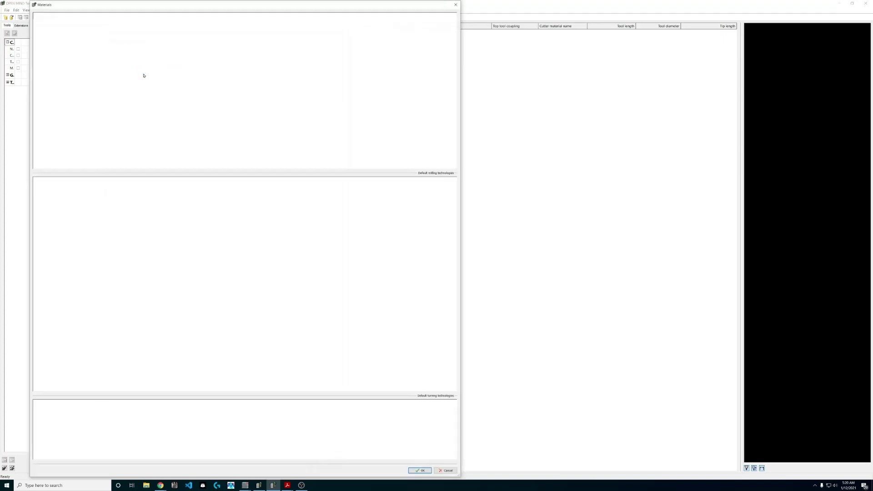
drag(147, 5, 248, 8)
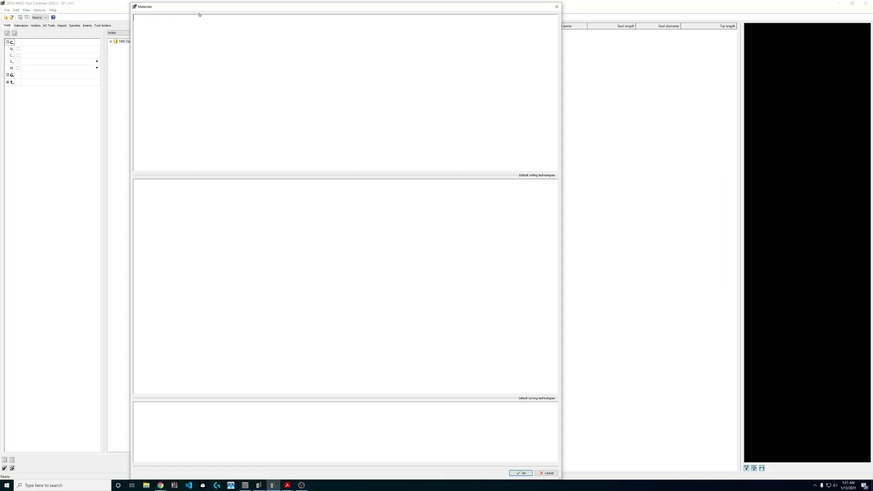
click(145, 21)
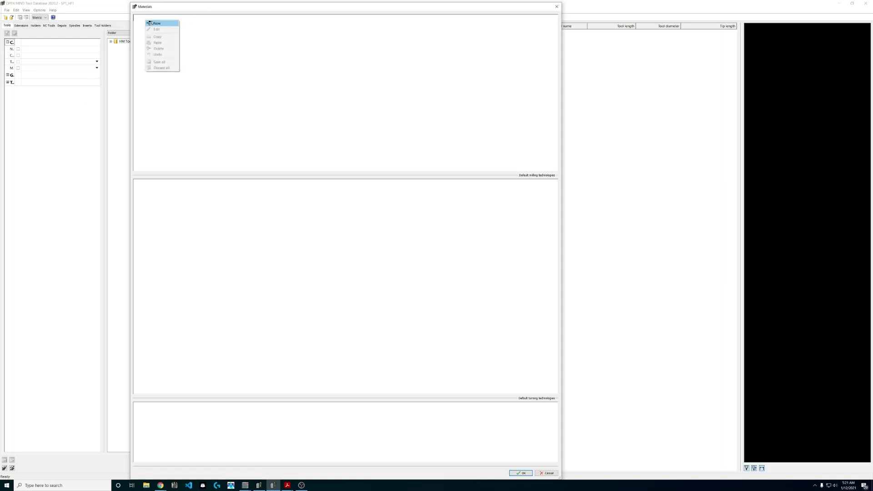
click(152, 24)
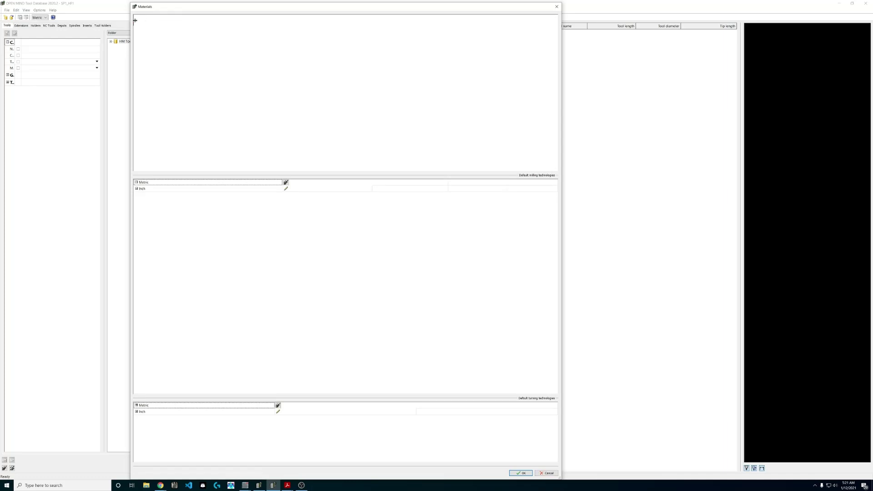
double_click(135, 20)
drag(136, 18, 558, 29)
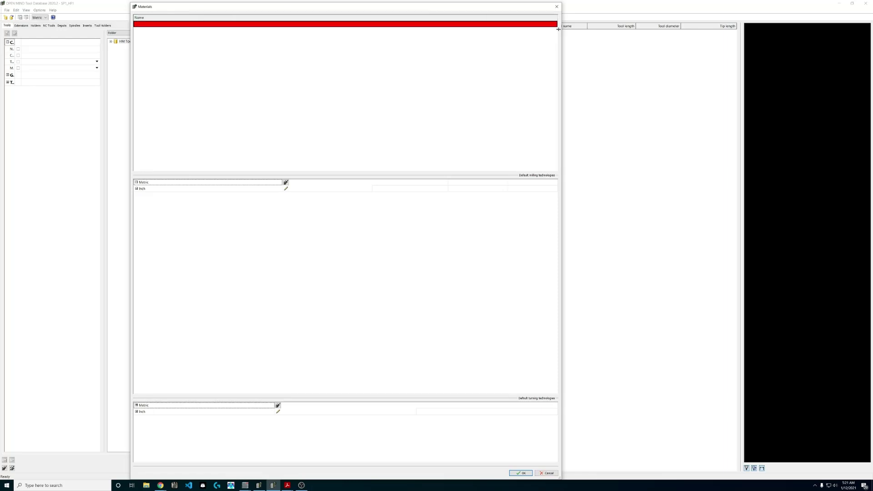
click(539, 23)
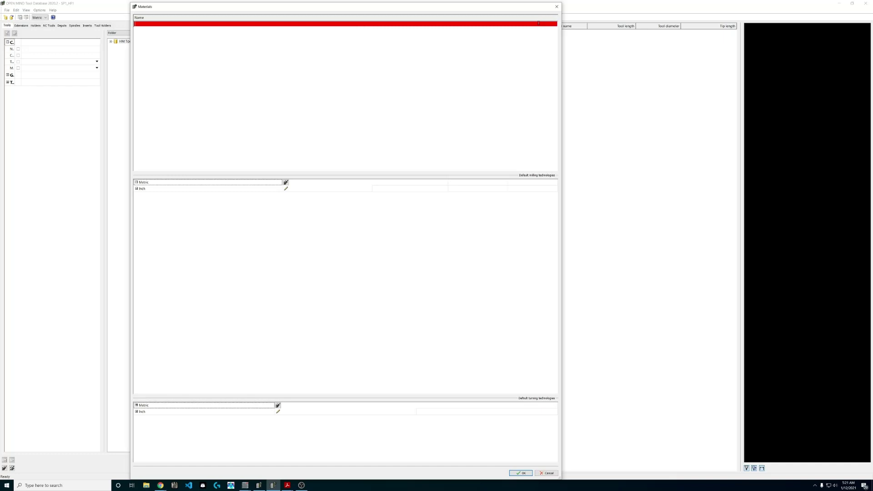
Name the new material "01- ALUMINUM (WROUGHT) (ISO N) *5052*6061*7075*".
text(Al)
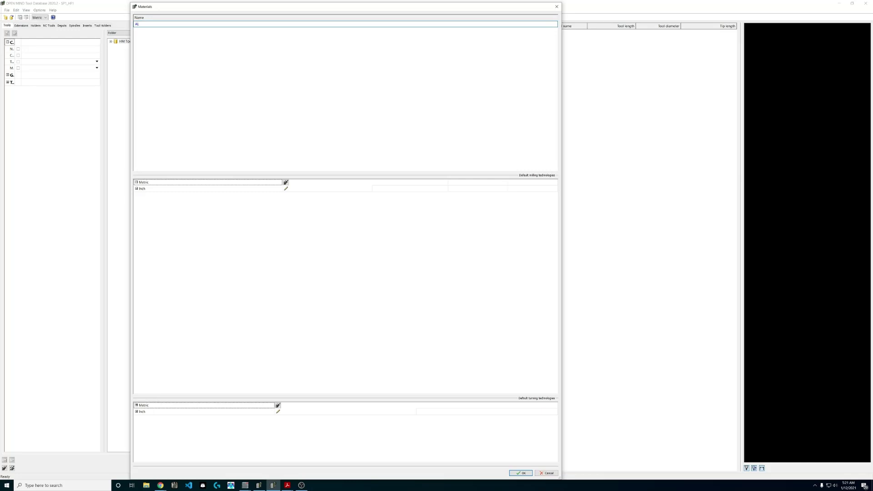
text(UMINUM (WROUGHT) )
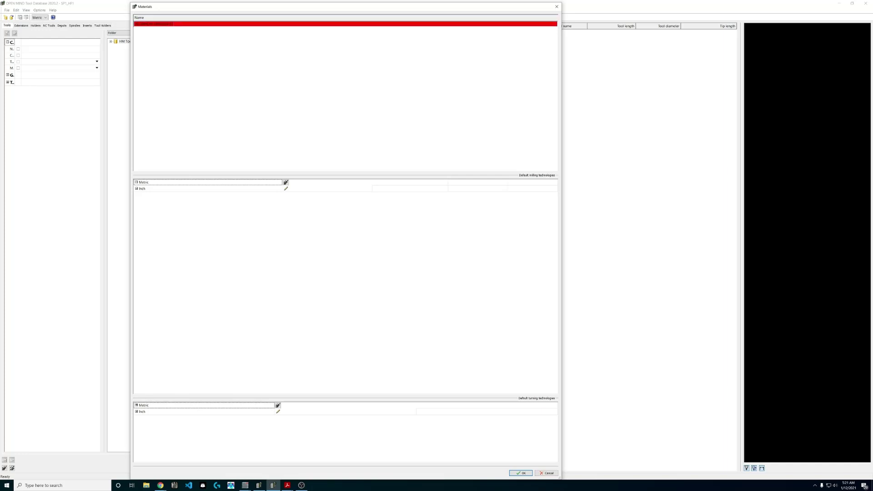
text((ISO N)
text( -5052-6061-)
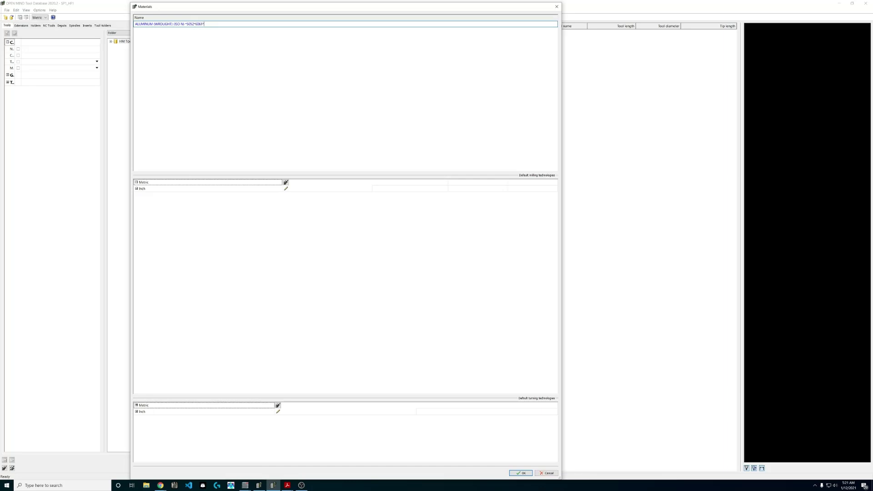
text(70775*)
key(Return)
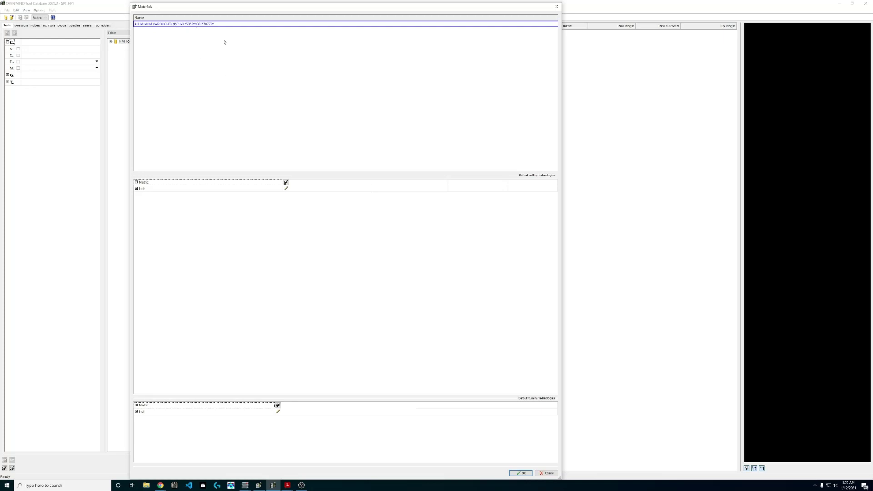
click(137, 25)
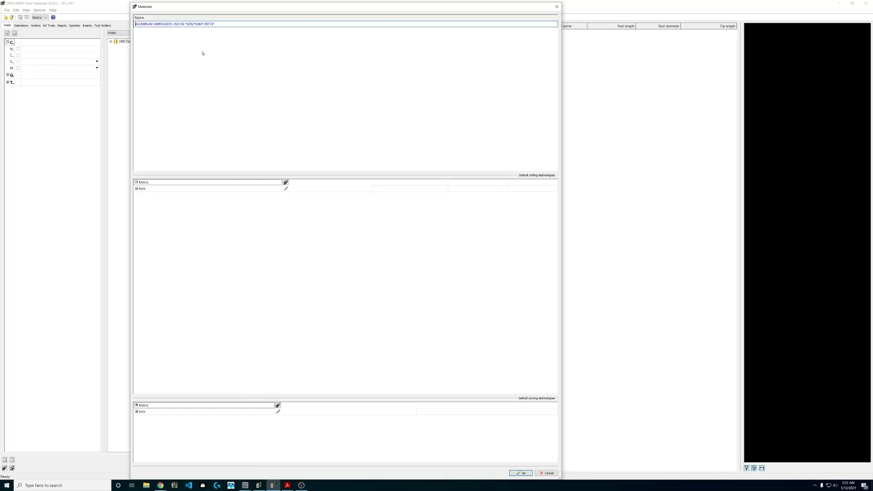
text(01-)
Add the SGS SERIES43 MCR cutter material to the aluminum's metric default milling technologies.
right_click(159, 181)
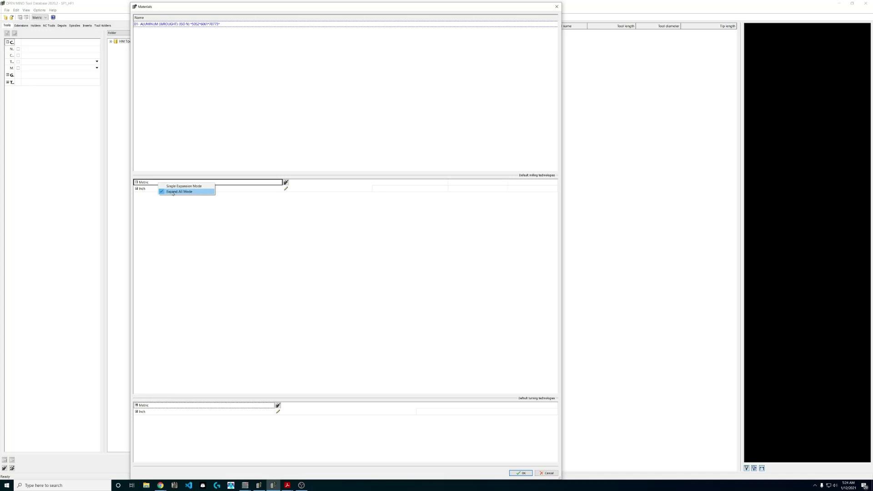
click(173, 225)
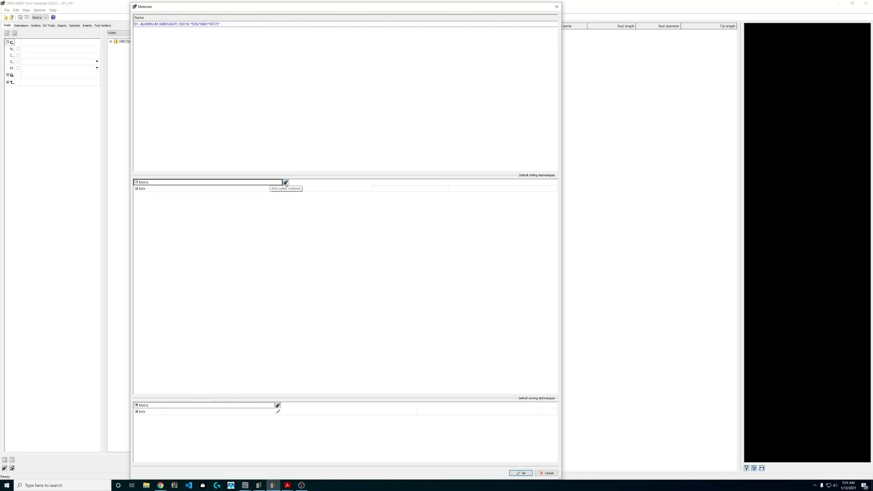
click(286, 182)
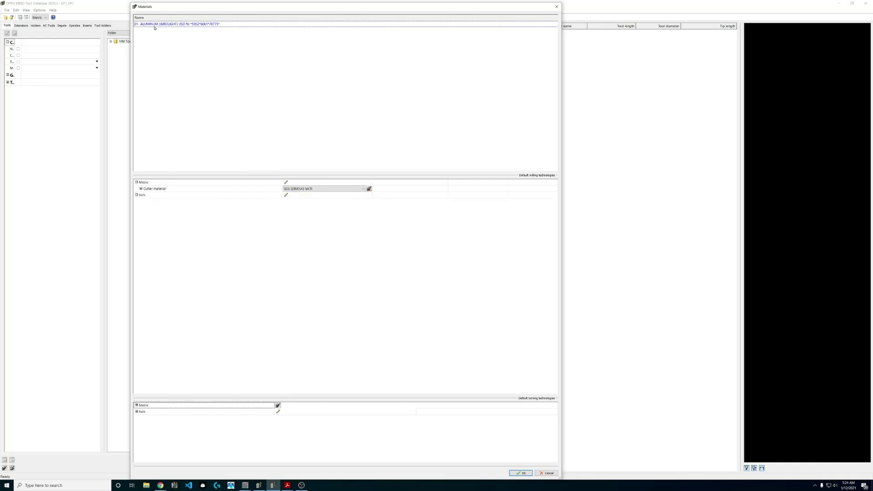
Expand the aluminum's SGS SERIES43 MCR milling technology and set its cutting speed to 610 and feed per edge to 0.166.
click(300, 188)
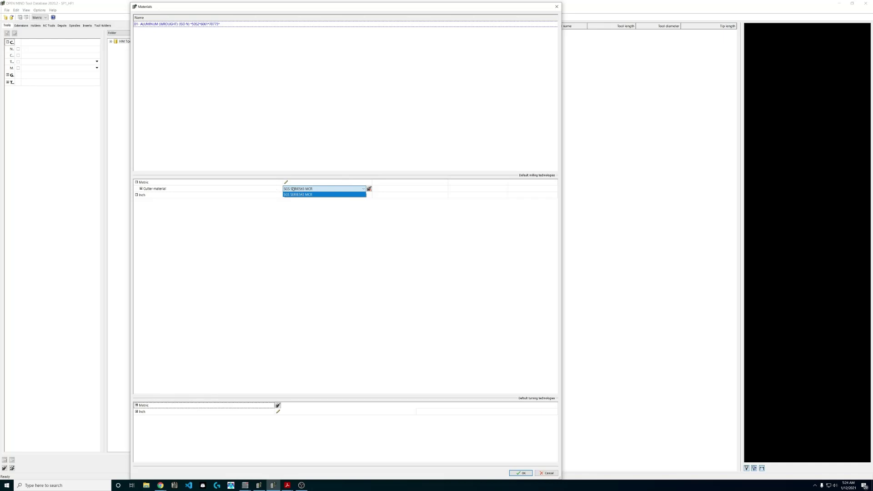
click(315, 194)
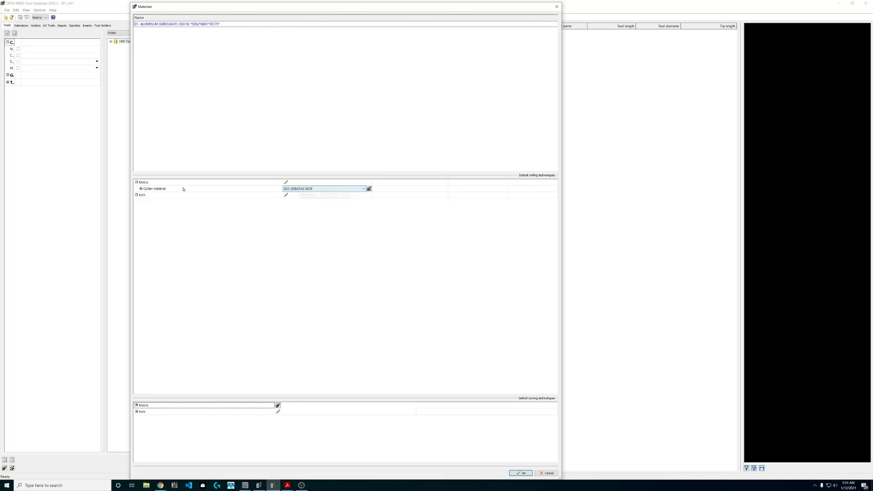
click(141, 189)
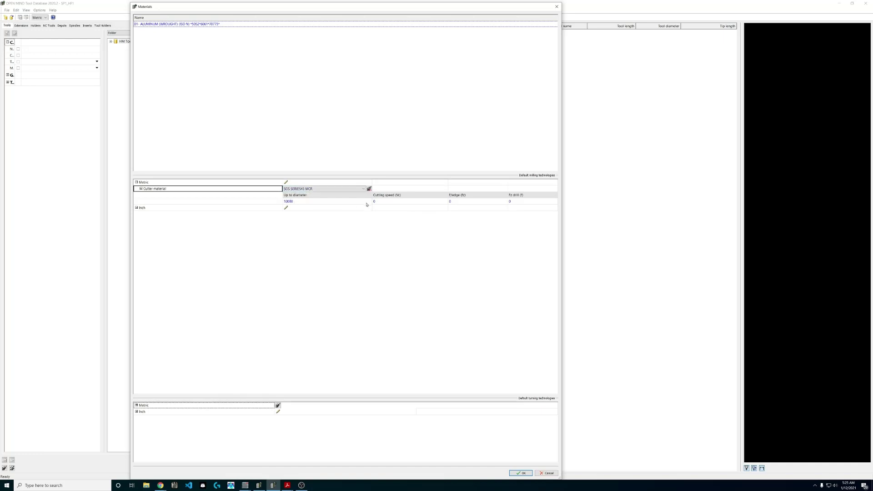
click(312, 201)
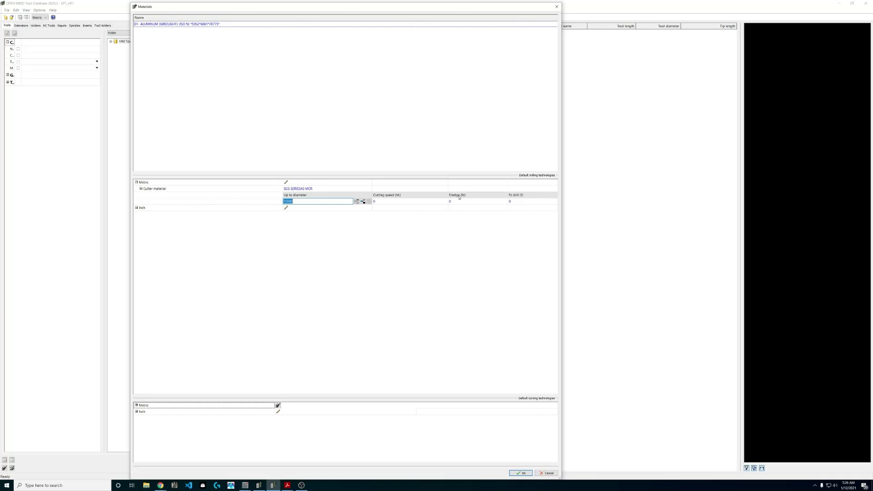
click(429, 200)
text(61)
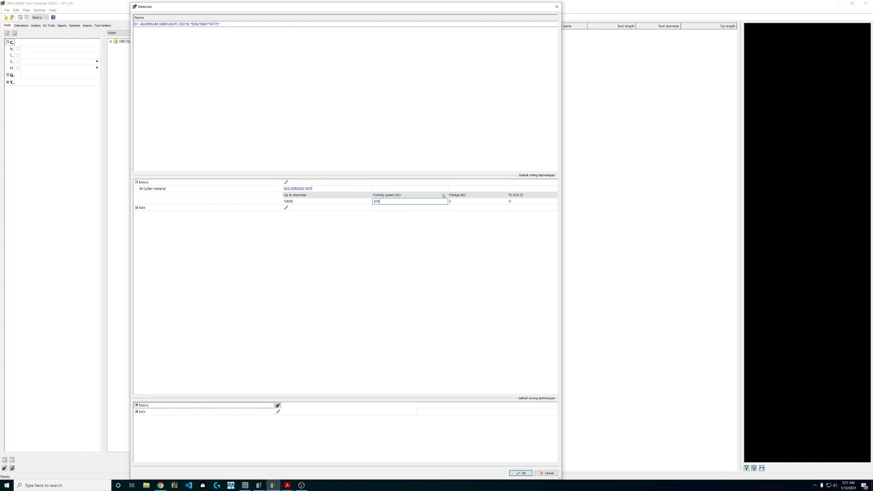
click(464, 201)
double_click(464, 201)
text(.166)
Set the technology row's upper diameter limit to 20.
click(356, 202)
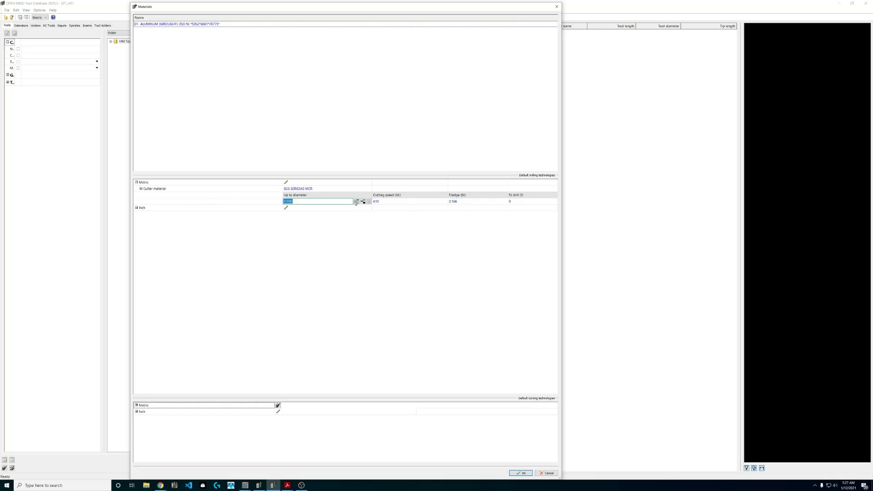
text(20)
click(426, 203)
click(320, 201)
click(401, 202)
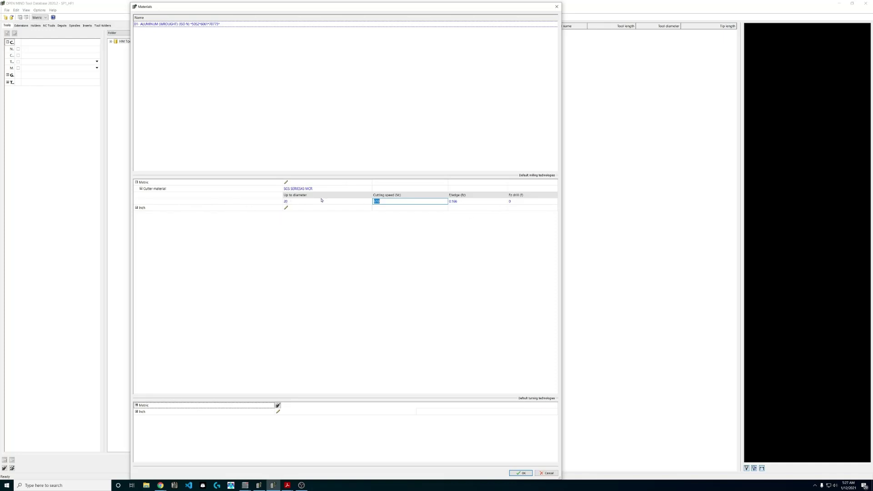
click(321, 201)
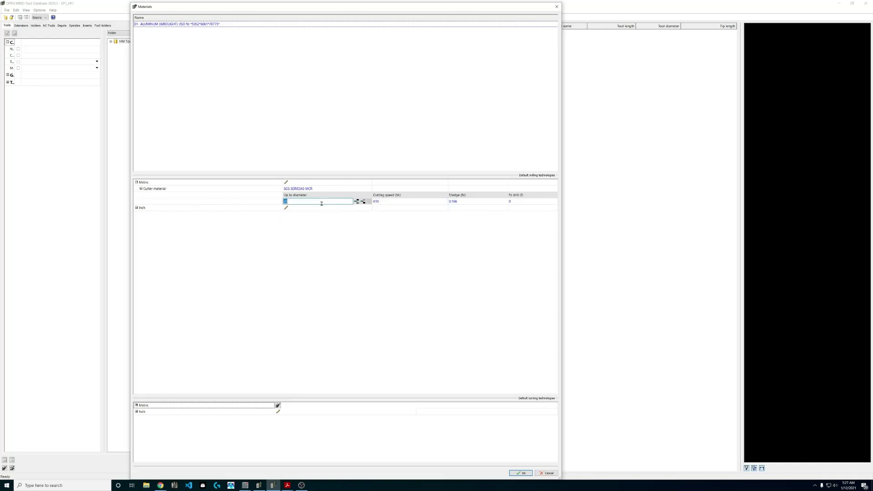
Insert two technology rows above the 20 diameter row, with upper diameter limits of 16 and 12.
click(363, 202)
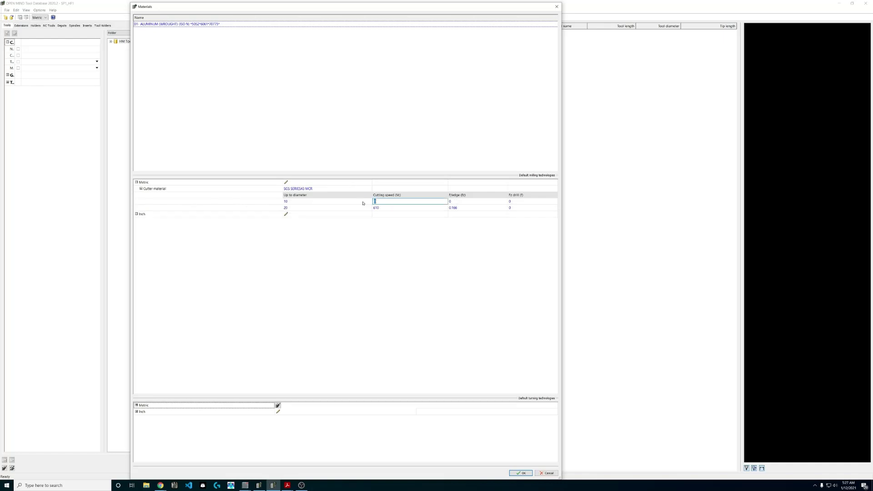
click(291, 201)
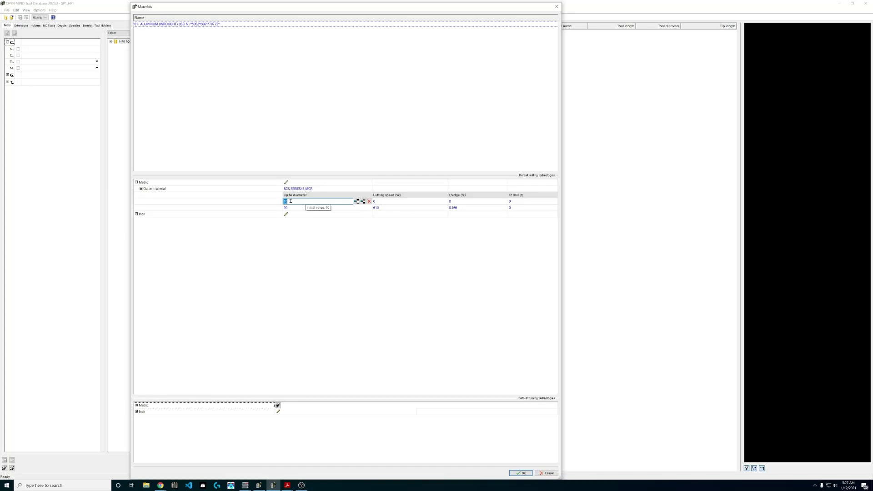
text(16)
click(363, 201)
click(314, 201)
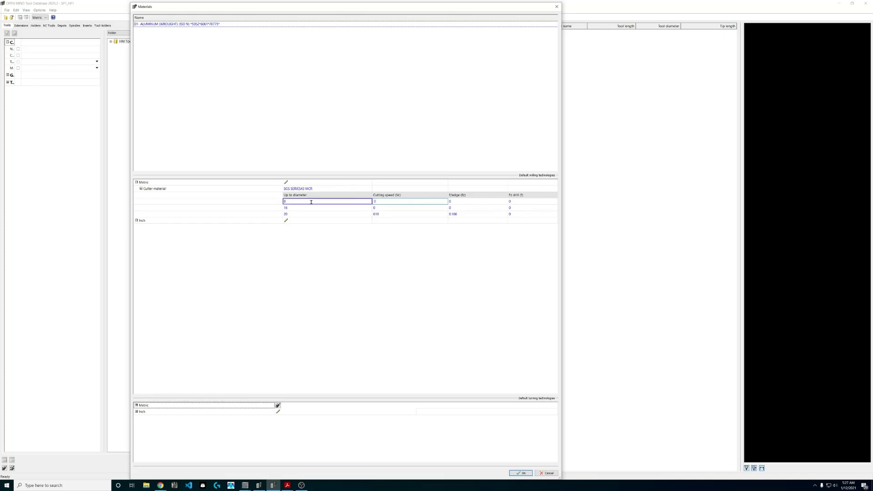
text(12)
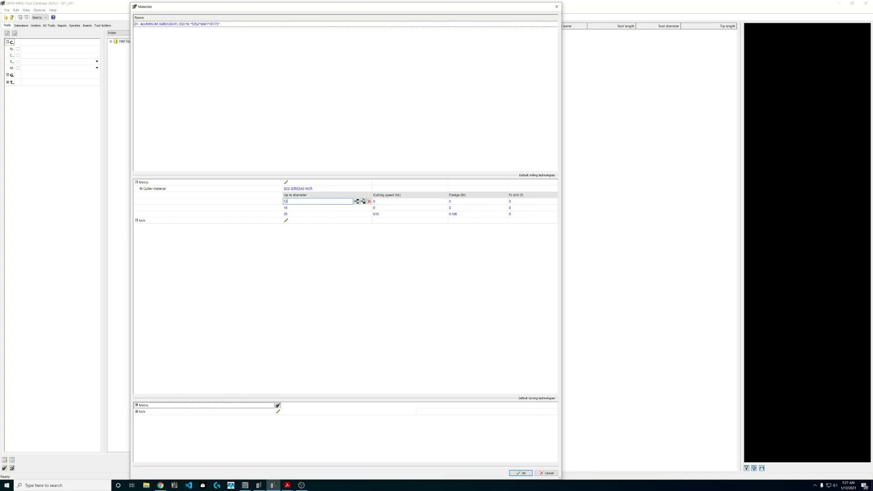
Insert three more rows above the 12 diameter row, with upper diameter limits of 10, 6 and 3.
click(357, 202)
text(6)
key(Tab)
click(322, 203)
text(10)
click(362, 202)
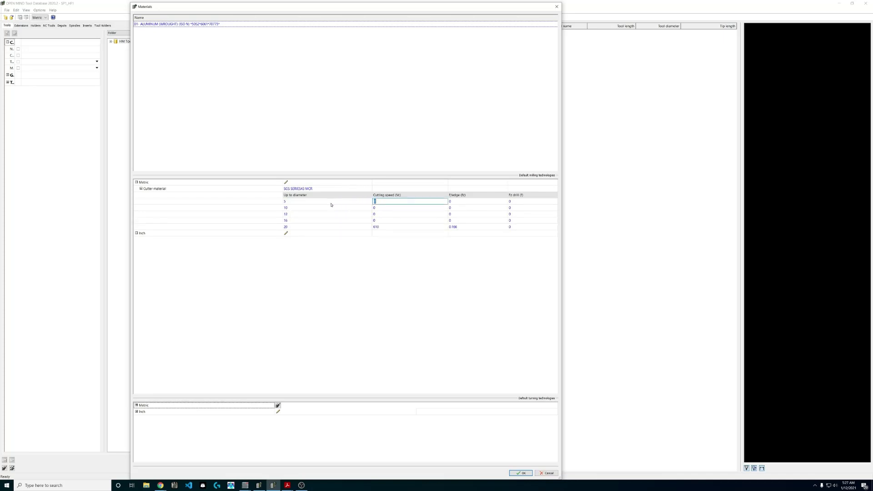
click(332, 203)
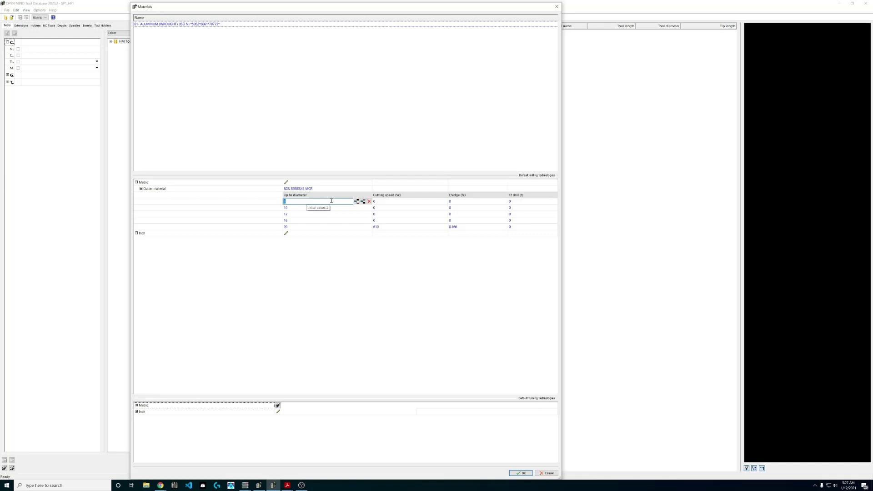
text(6)
click(360, 202)
click(340, 202)
text(3)
Set the cutting speed to 610 for the 3, 6, 10, 12 and 16 diameter rows.
click(398, 203)
text(6)
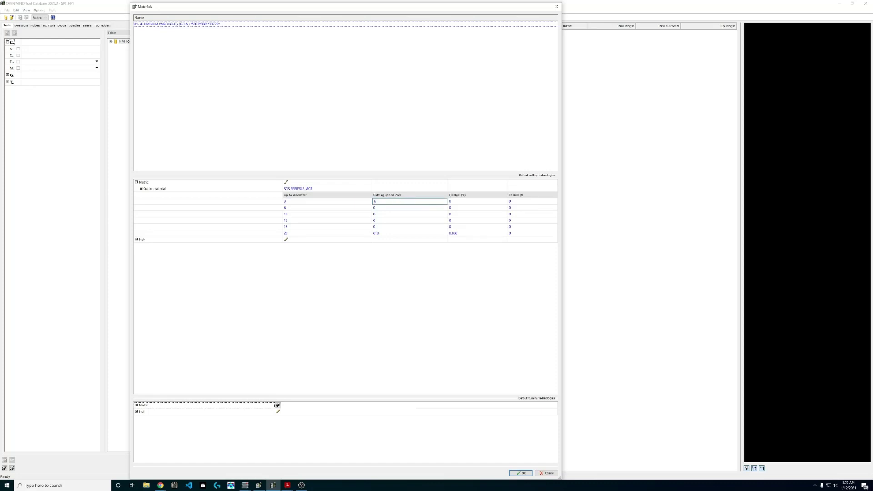
key(Down)
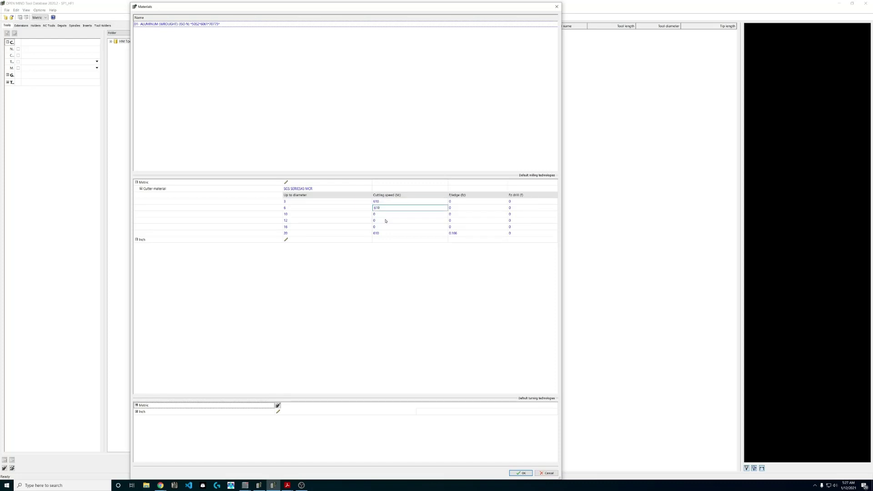
key(Down)
text(610)
key(Down)
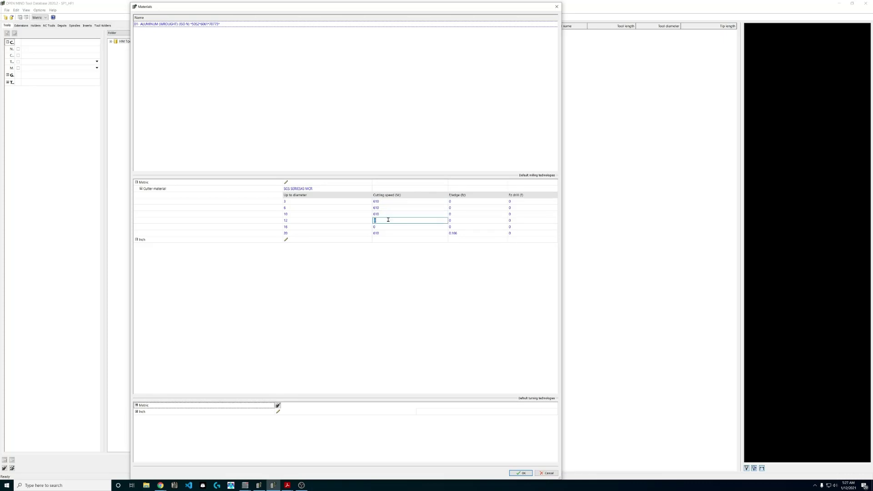
text(610)
key(Down)
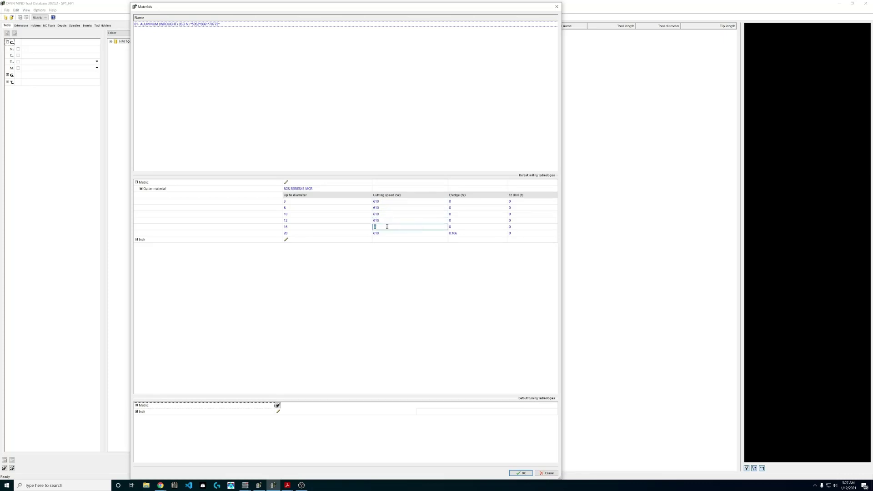
text(610)
Set the feed per edge to 0.022, 0.06 and 0.12 for the 3, 6 and 10 diameter rows.
click(459, 201)
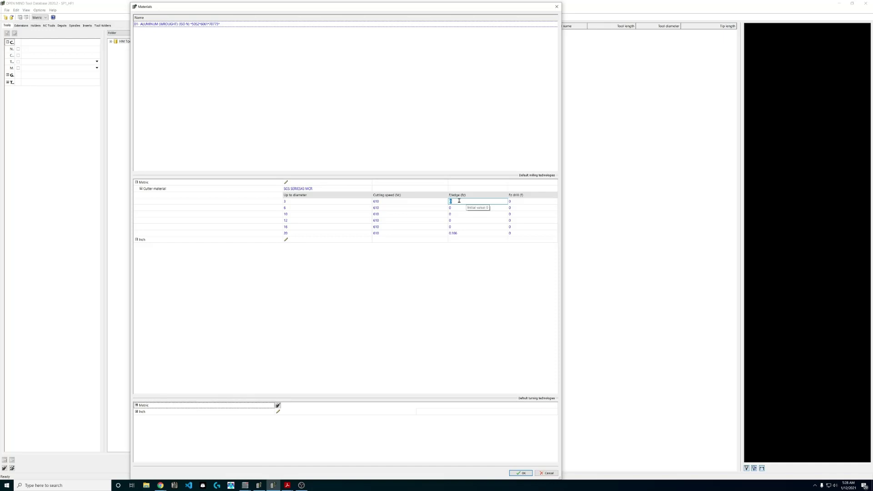
text(.022)
click(465, 208)
text(.060)
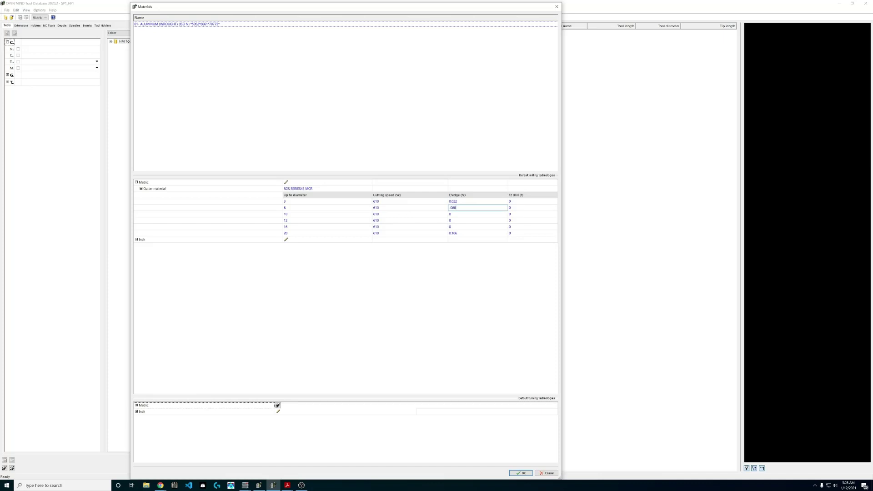
click(473, 214)
text(.12)
Set the feed per edge to 0.144, 0.166 and 0.187 for the 12, 16 and 20 diameter rows and accept the materials list.
click(468, 221)
text(.)
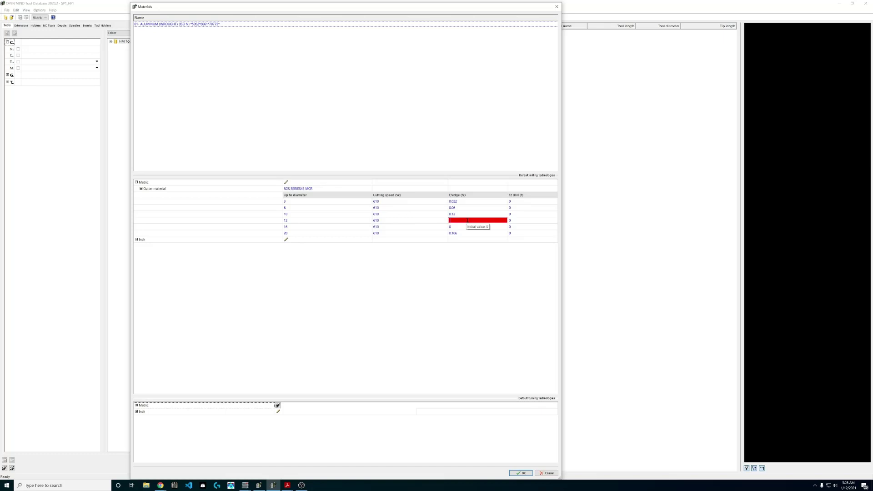
text(144)
click(468, 227)
text(.166)
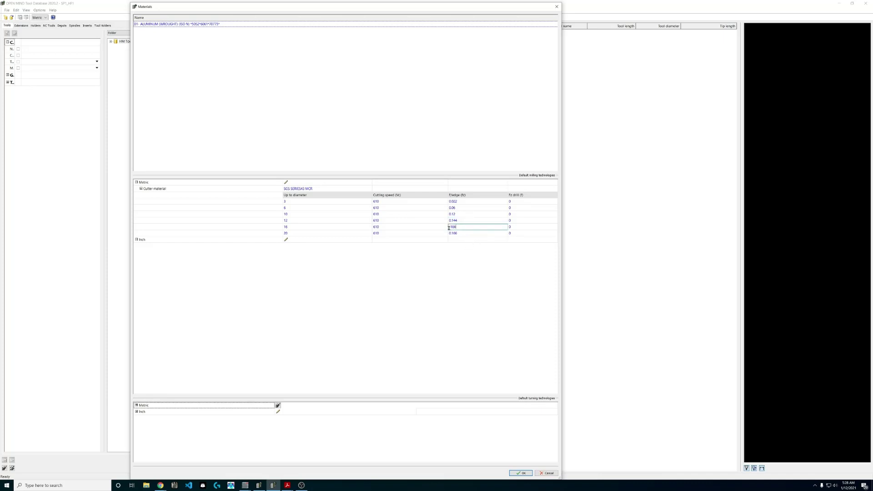
click(463, 234)
text(.187)
click(395, 220)
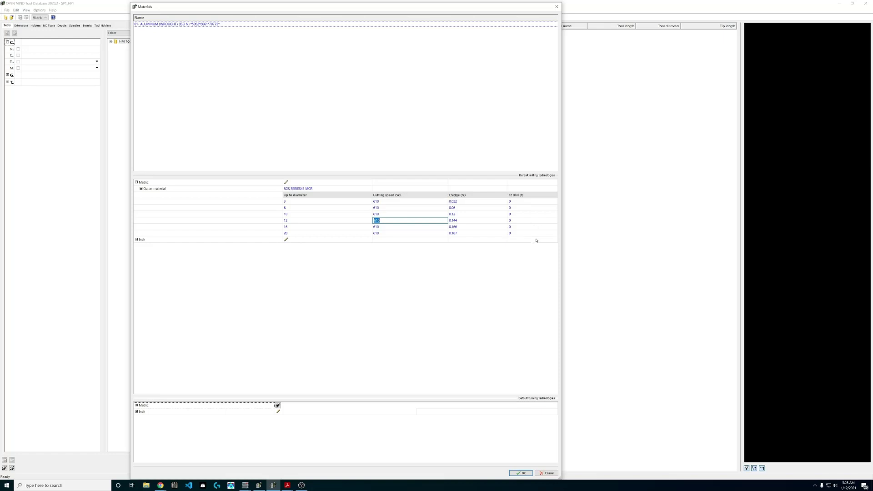
click(514, 204)
click(520, 473)
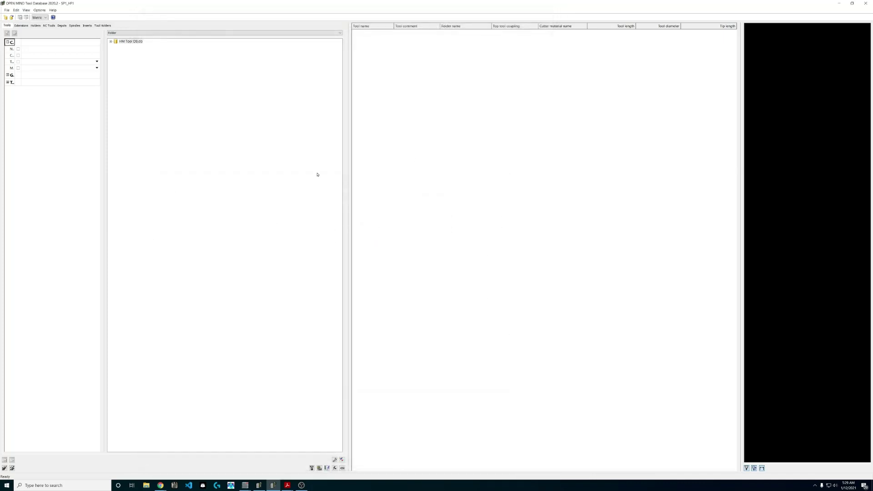
Open the database's feedrate formulas and resize the list's columns to reveal the Formula column between Name and Comment.
right_click(127, 42)
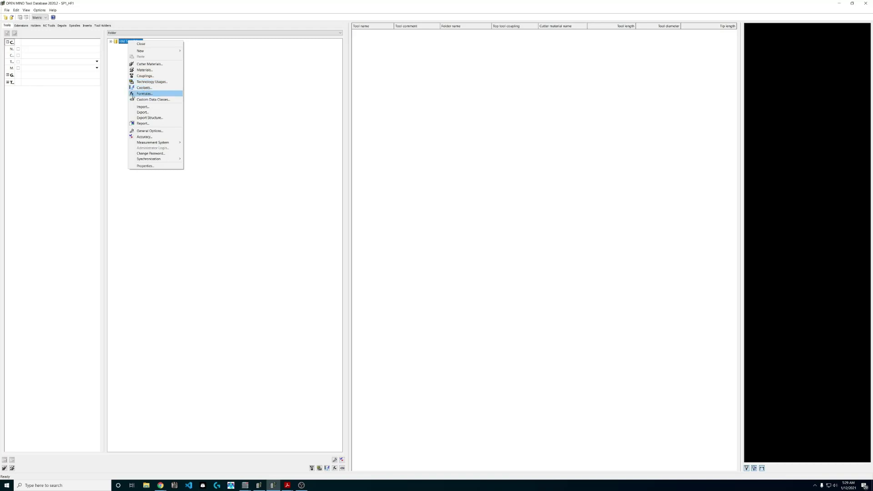
click(144, 94)
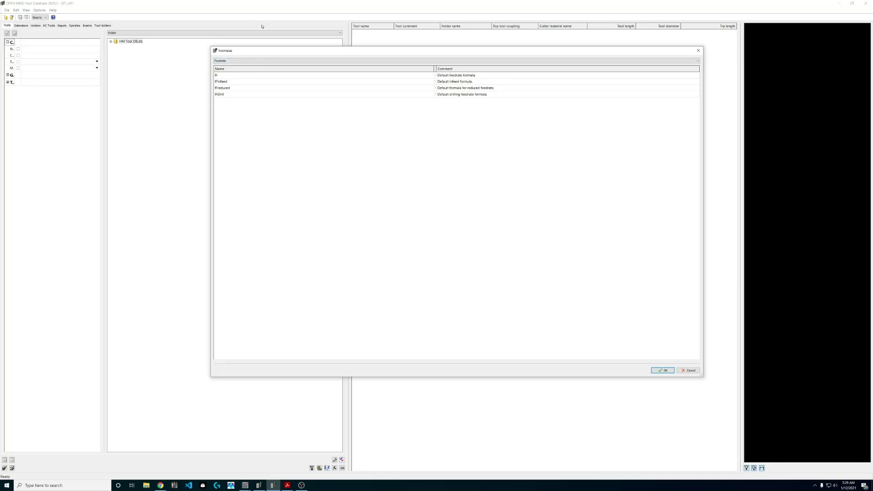
click(225, 61)
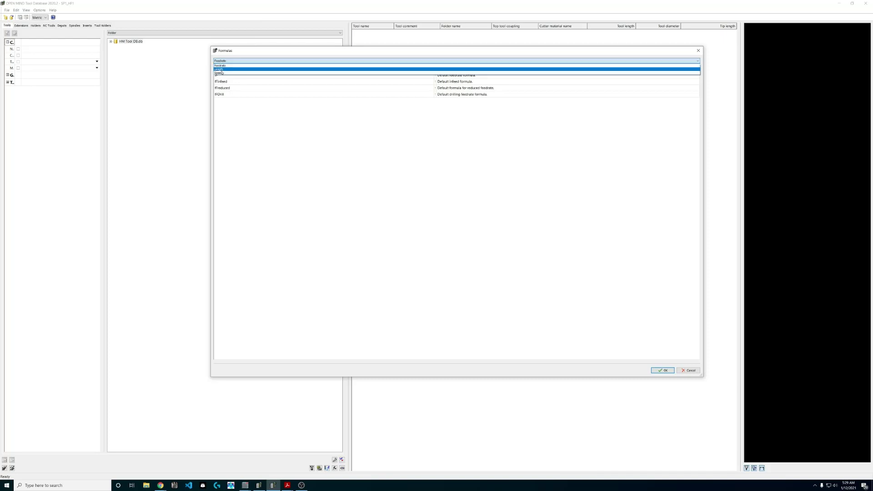
click(397, 161)
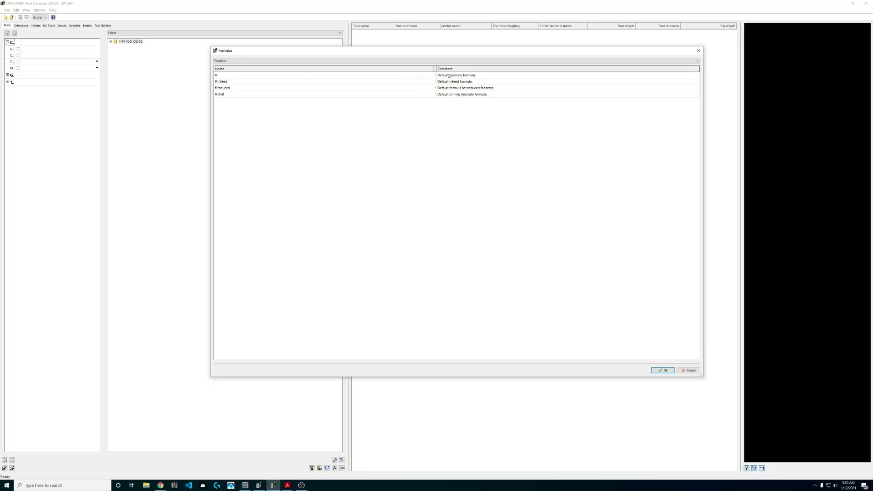
drag(436, 68, 492, 69)
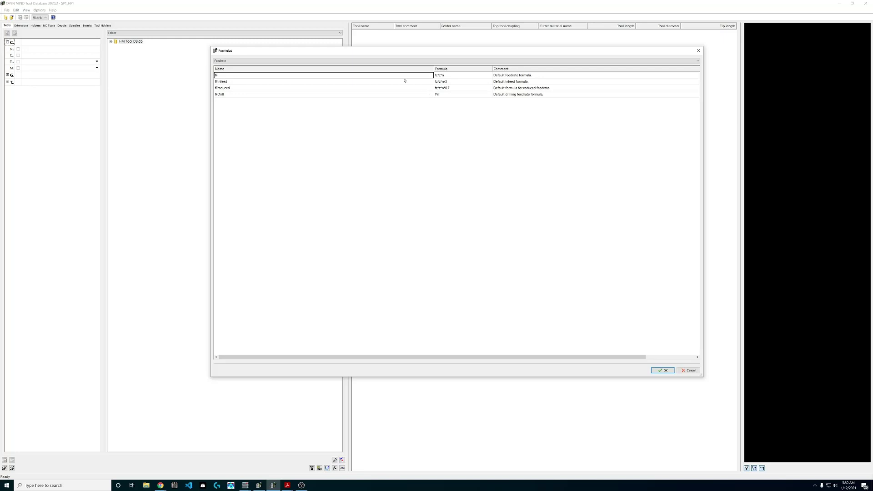
drag(435, 68, 327, 69)
drag(386, 69, 472, 68)
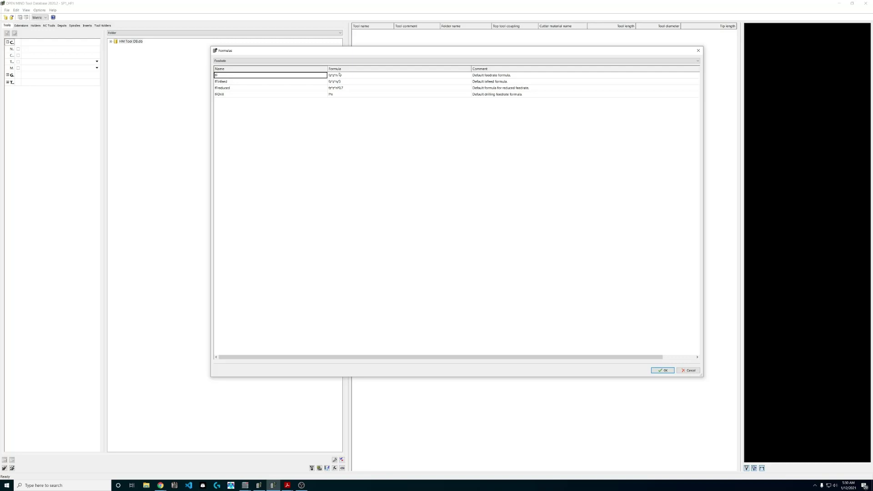
Open the default feedrate formula for editing and examine the variables and operators available for it.
click(345, 76)
click(344, 75)
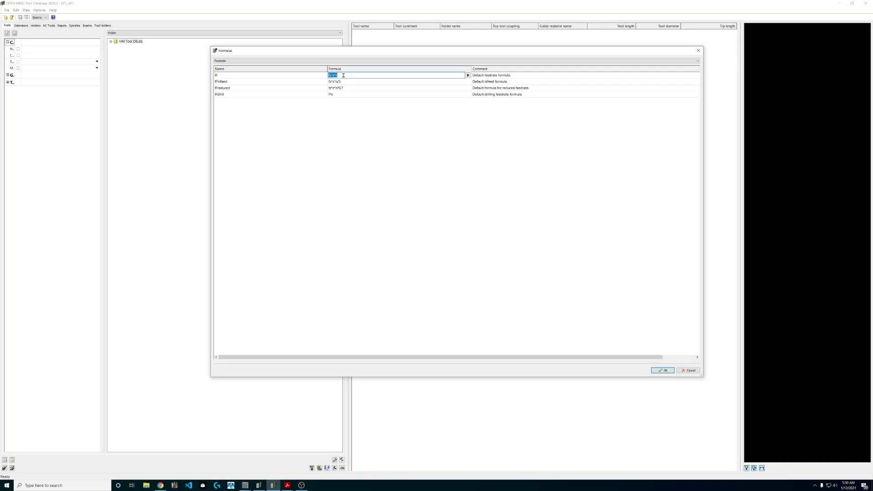
click(468, 75)
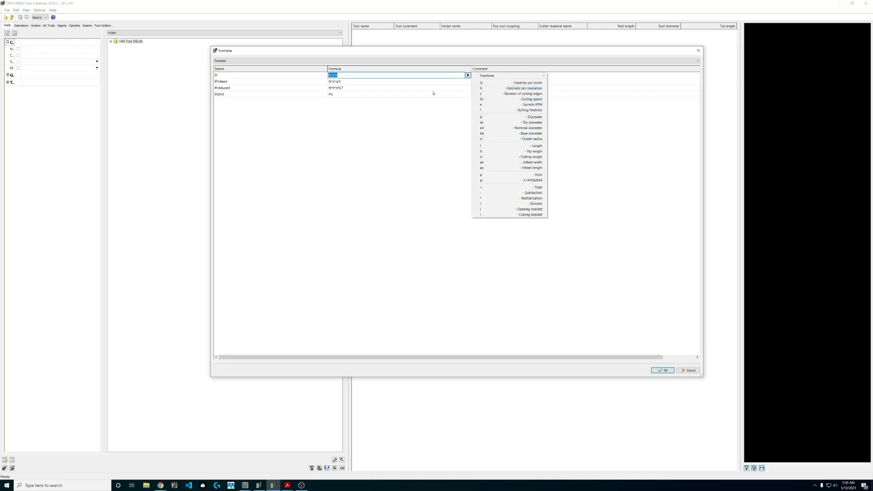
click(436, 76)
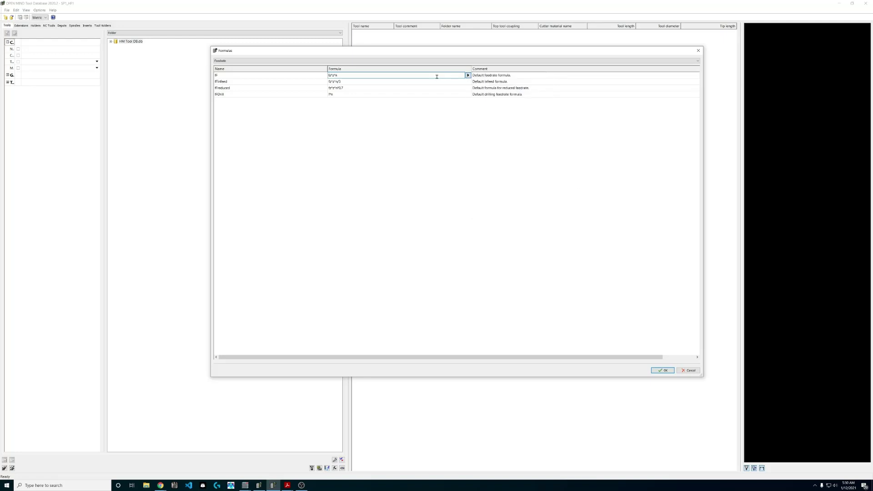
click(468, 76)
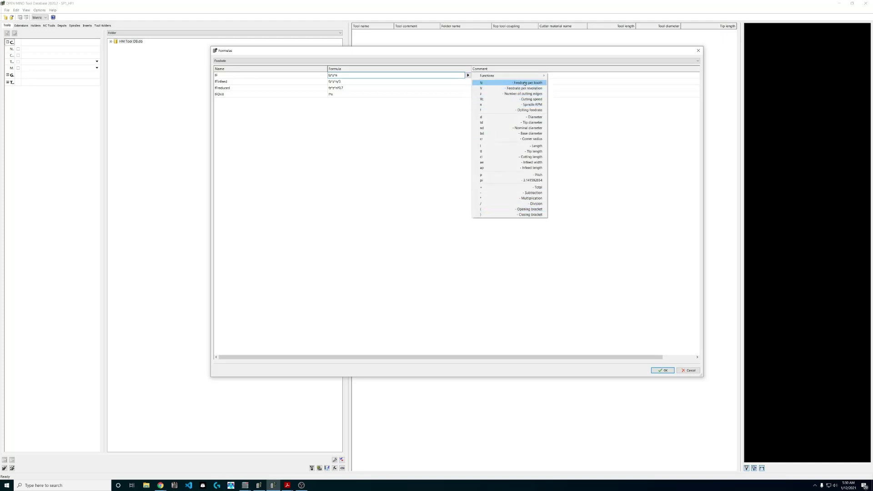
mouse_move(533, 77)
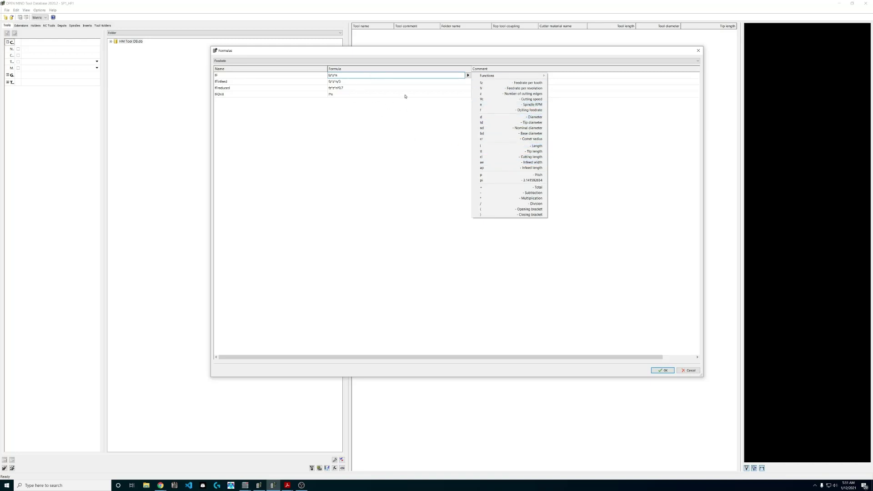
Copy the default feedrate formula's expression, try altering it, and restore the original expression.
click(367, 75)
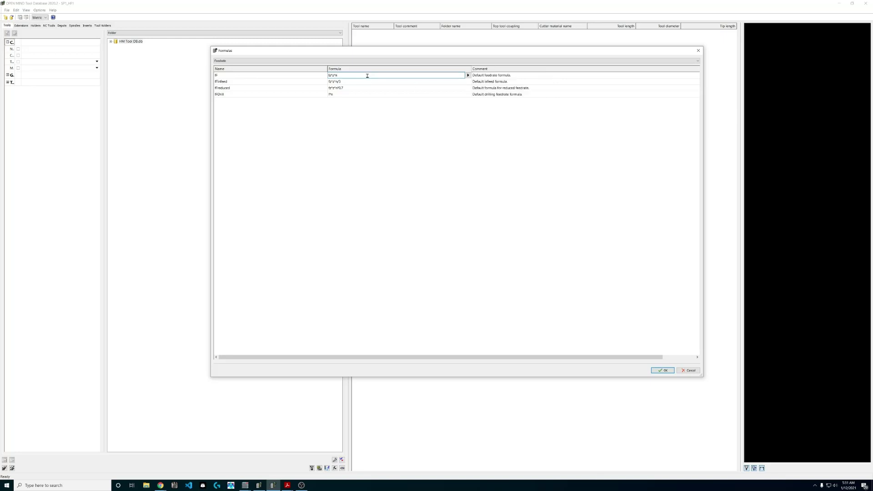
key(ctrl+a)
key(ctrl+c)
click(391, 87)
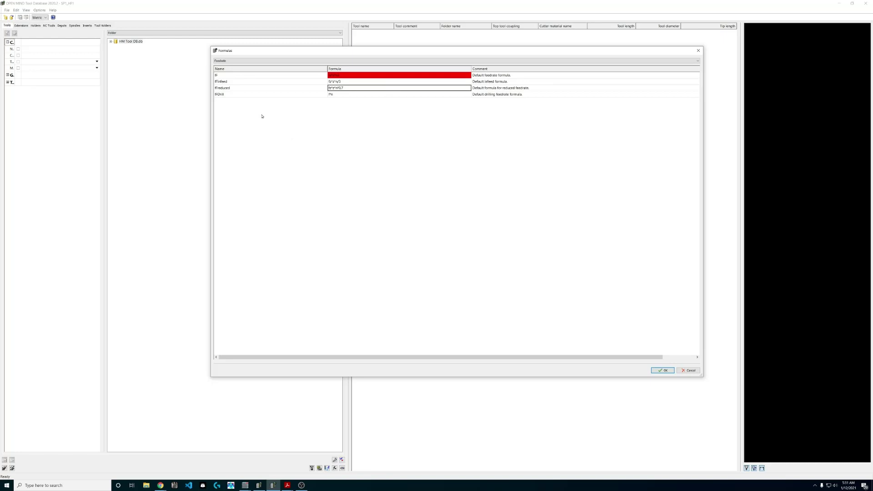
click(348, 75)
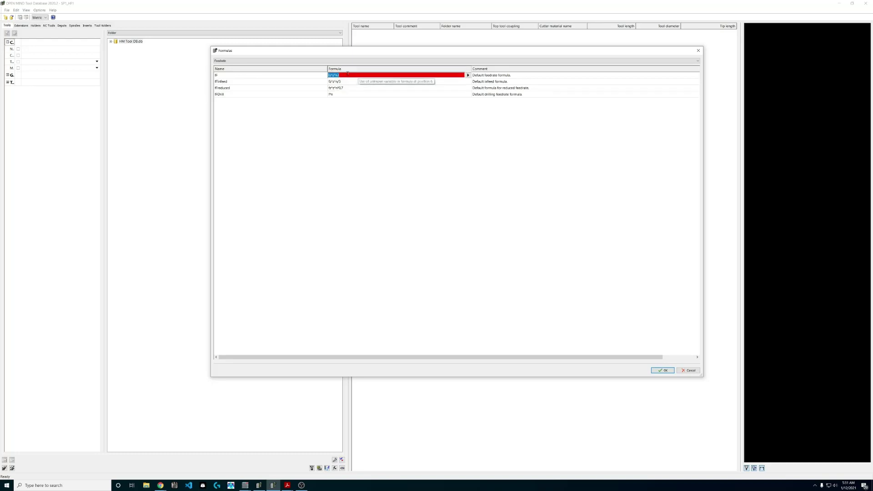
click(347, 74)
key(ctrl+v)
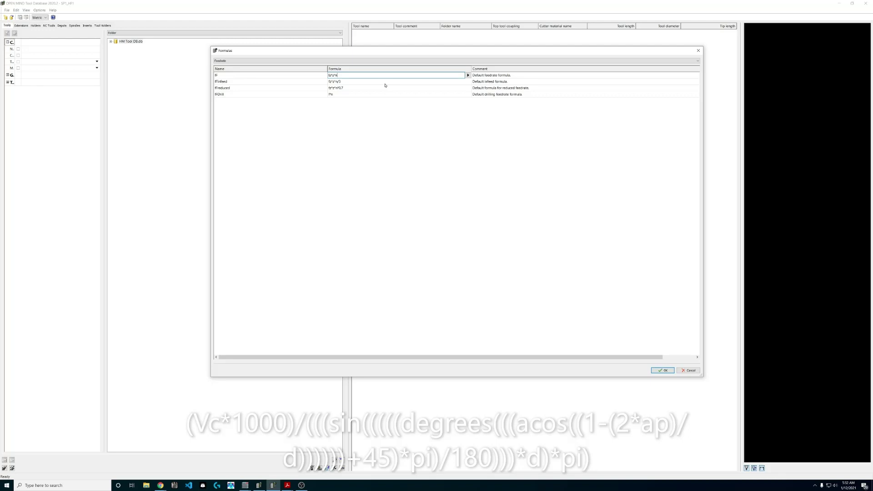
click(375, 83)
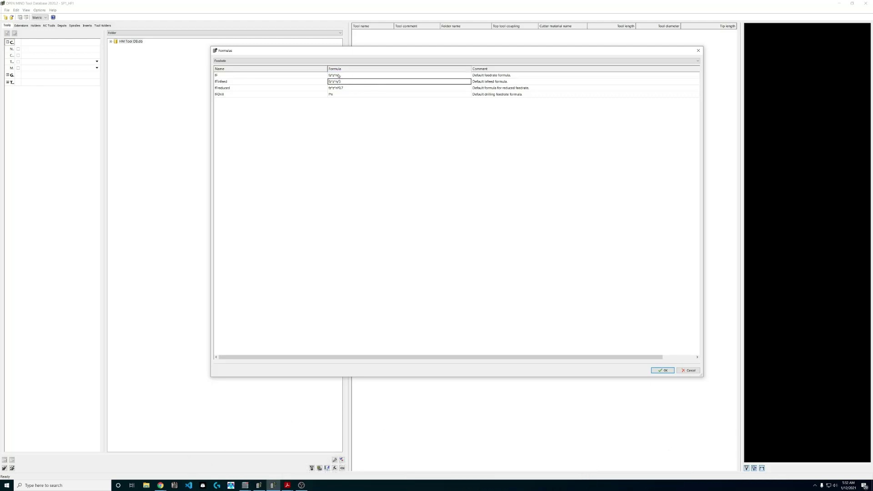
Show the Length formulas and widen the list's columns to reveal the Comment column.
click(252, 60)
click(314, 72)
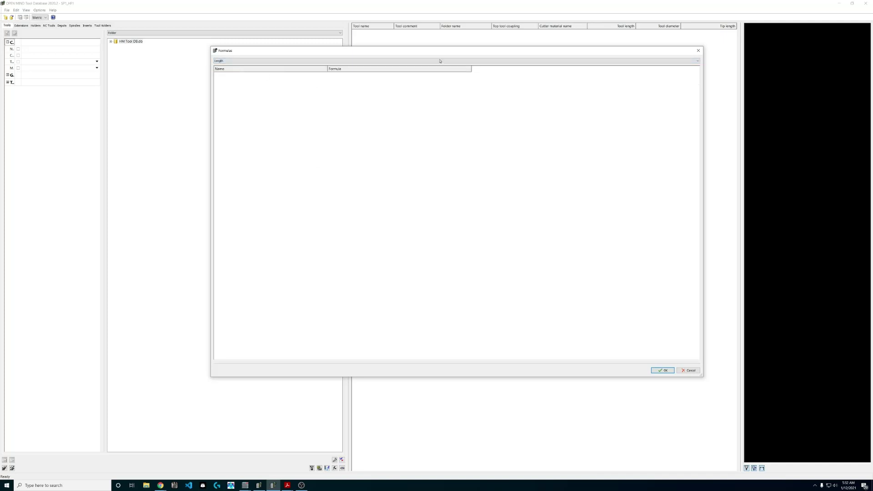
drag(328, 69, 386, 70)
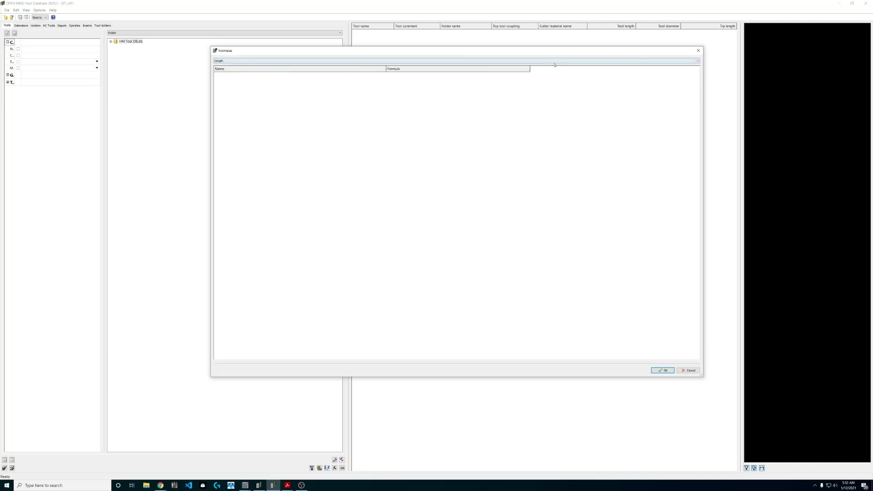
drag(531, 69, 698, 86)
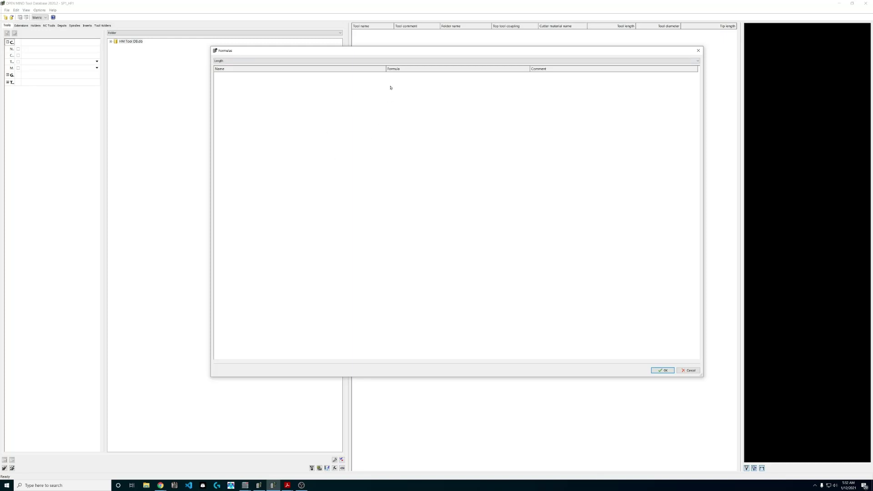
Review the default Speed formulas and accept the formula list.
click(257, 61)
click(219, 74)
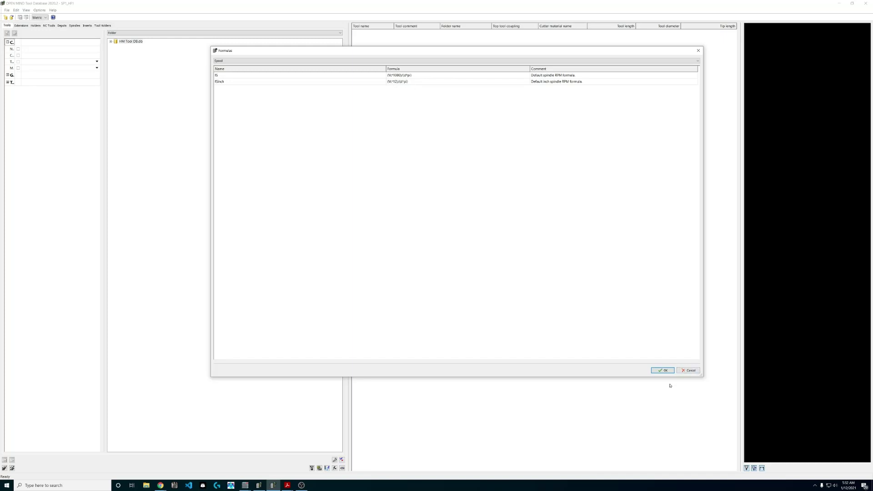
click(662, 370)
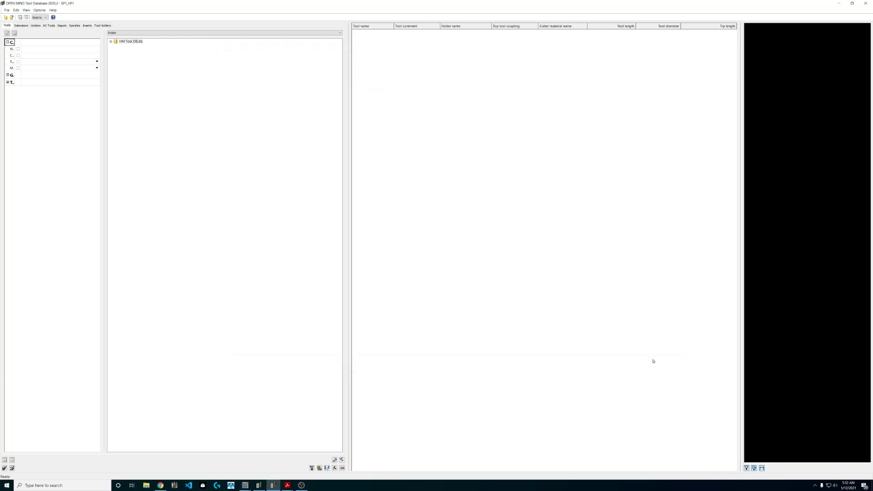
right_click(137, 43)
mouse_move(164, 55)
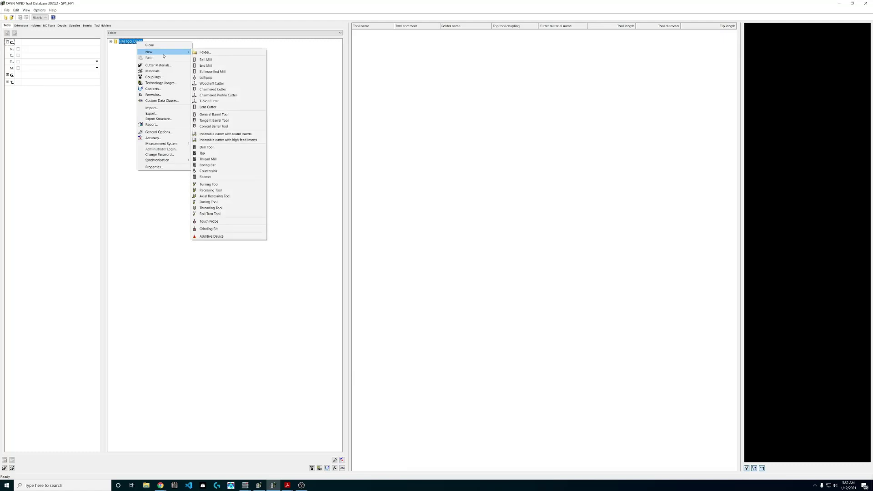
click(214, 53)
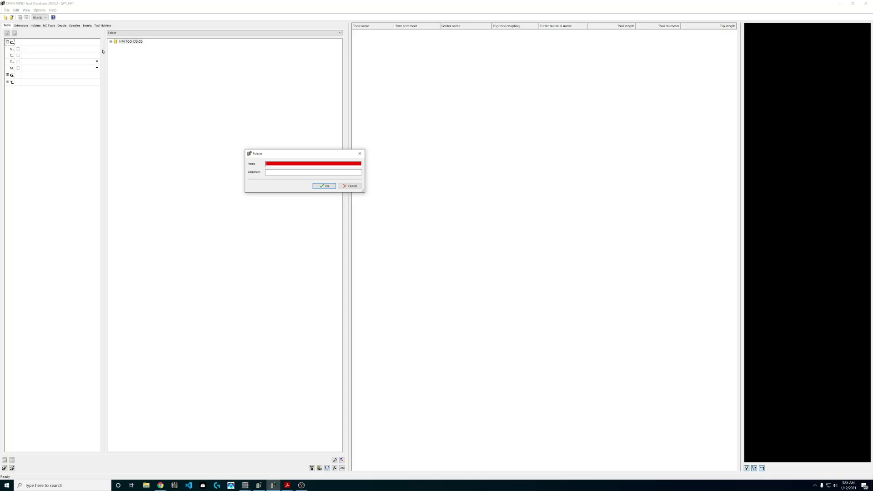
click(350, 186)
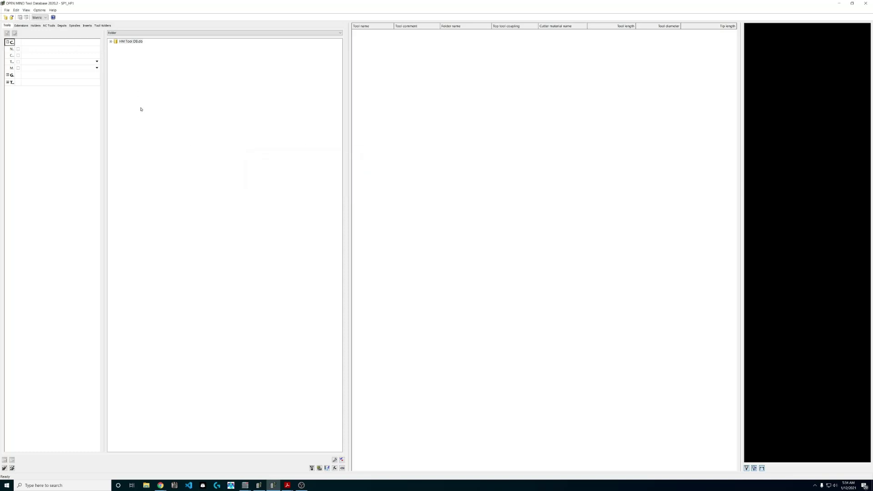
Widen the tool filter pane and its label column, and create a folder named ENDMILLS in the HM Tool database.
drag(103, 76, 165, 76)
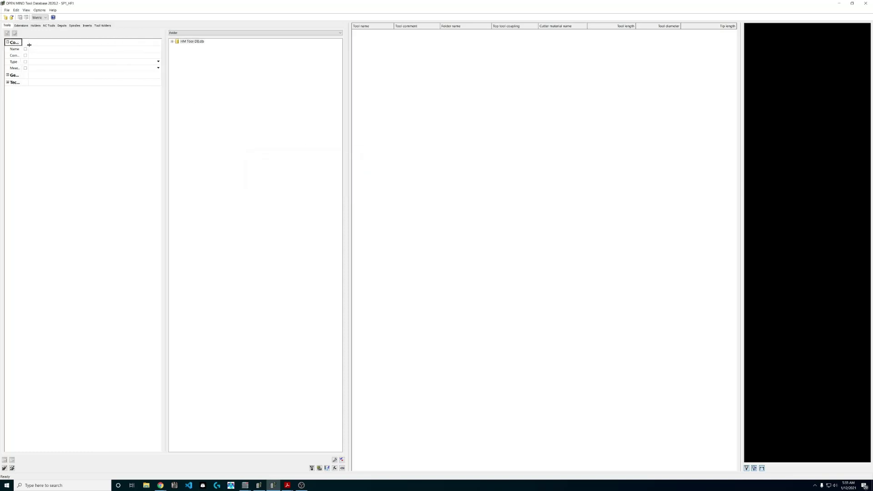
drag(29, 44, 76, 46)
click(192, 42)
right_click(196, 41)
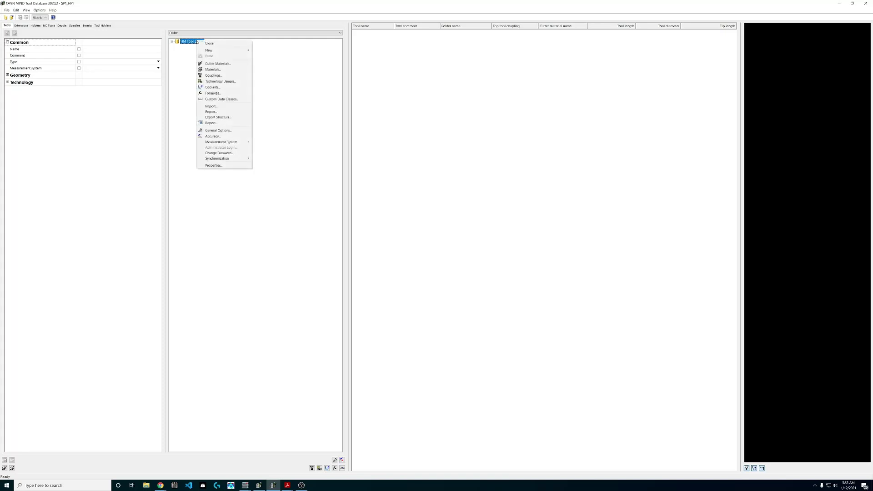
mouse_move(213, 51)
click(266, 51)
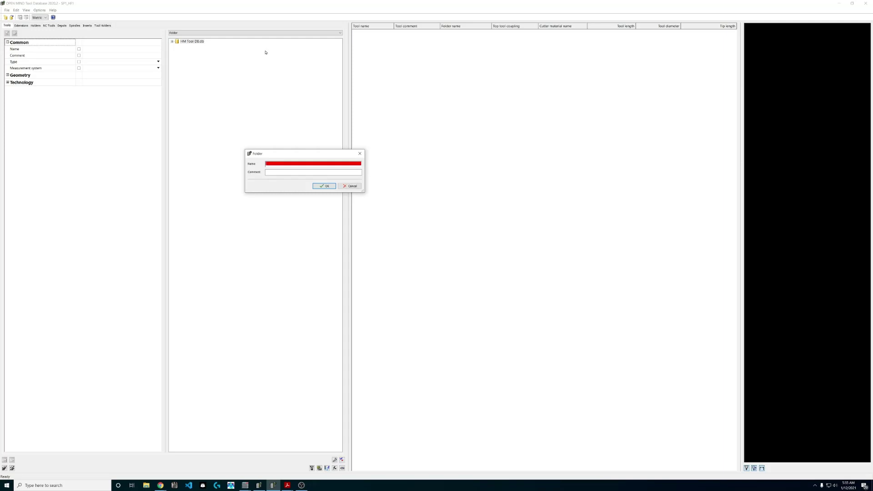
text(ElHM4L)
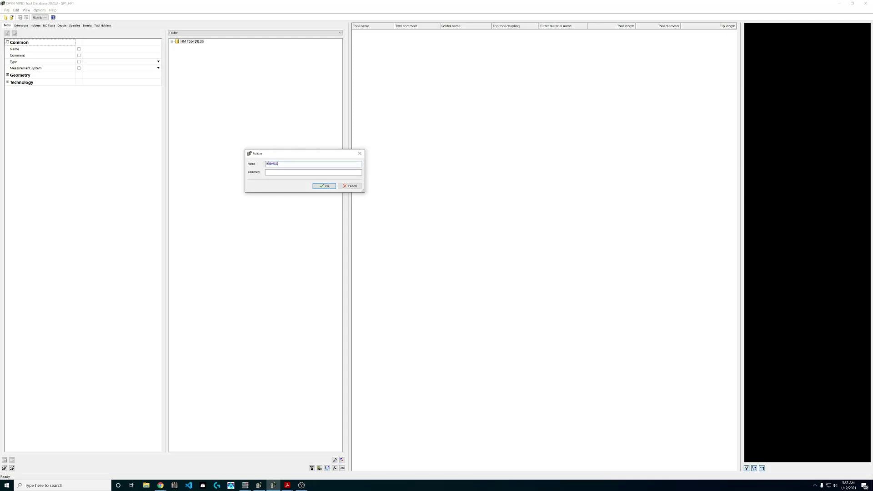
key(Return)
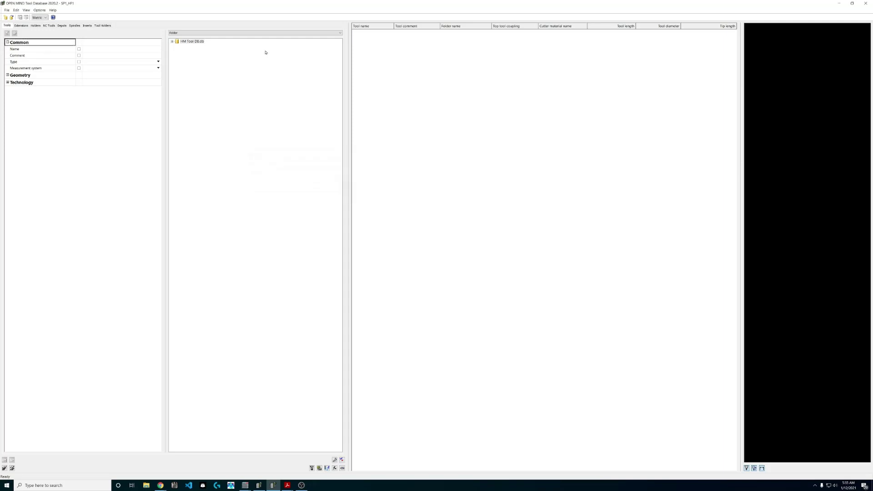
Expand the database tree and create a subfolder named SQUARE inside the ENDMILLS folder.
double_click(177, 41)
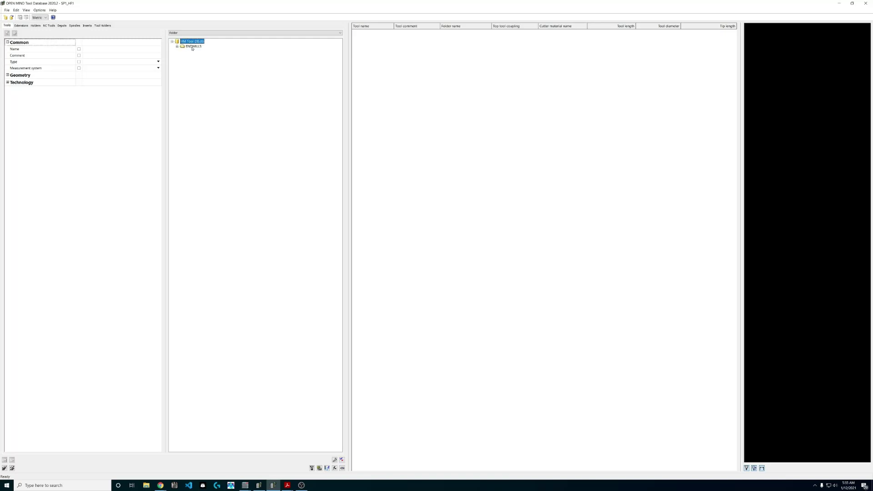
right_click(192, 48)
mouse_move(210, 50)
click(268, 52)
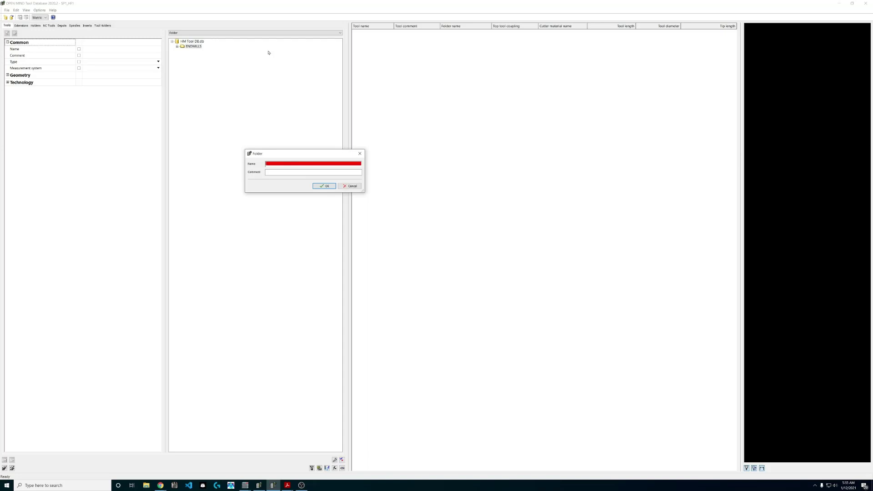
text(SQUARE)
key(Return)
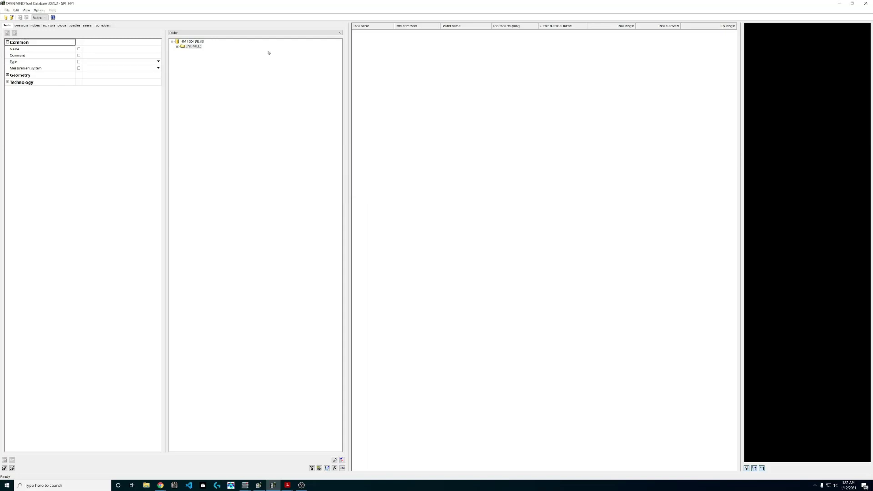
Create a subfolder named CORNER RAD inside the ENDMILLS folder.
click(193, 46)
right_click(193, 46)
mouse_move(212, 49)
click(262, 51)
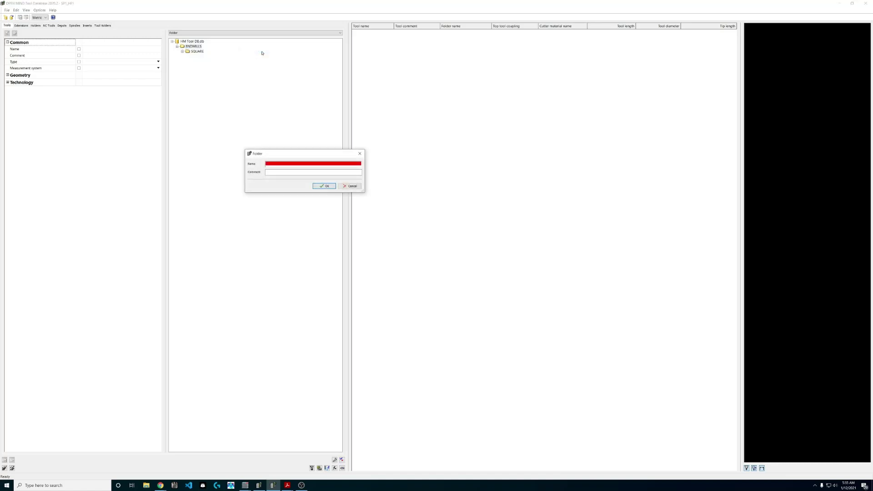
text(CORN)
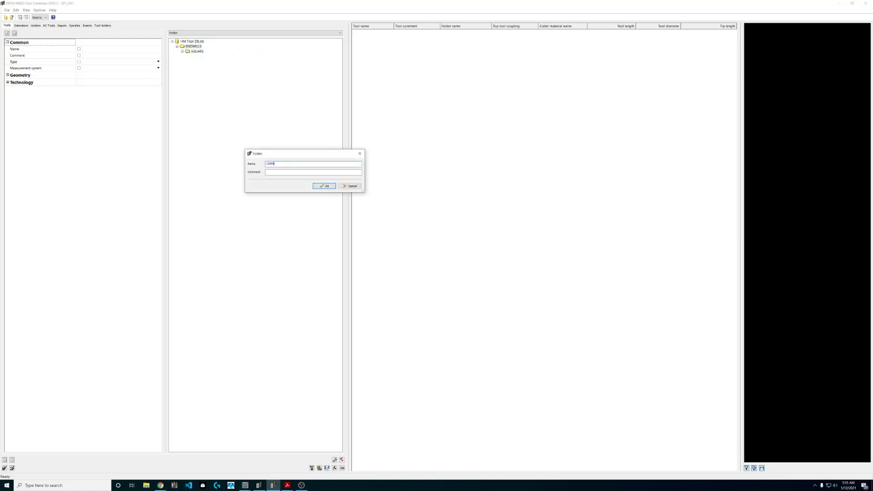
text(ER RA)
key(Return)
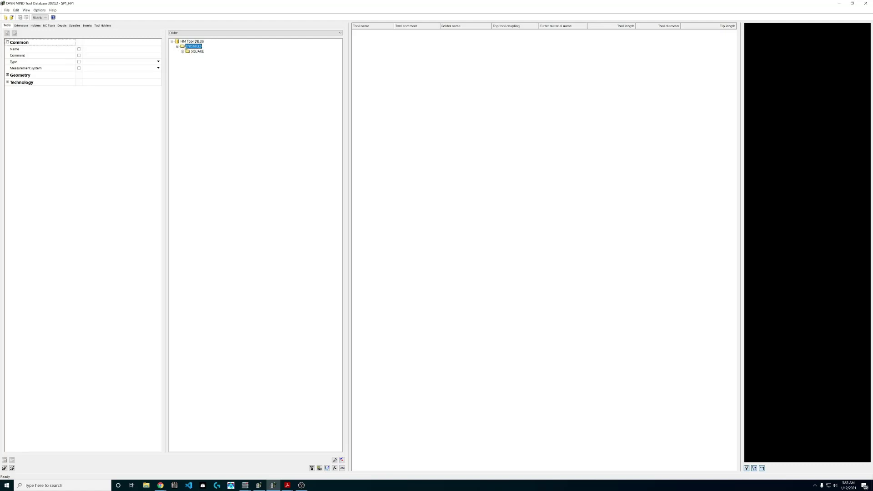
right_click(186, 48)
mouse_move(202, 48)
click(249, 49)
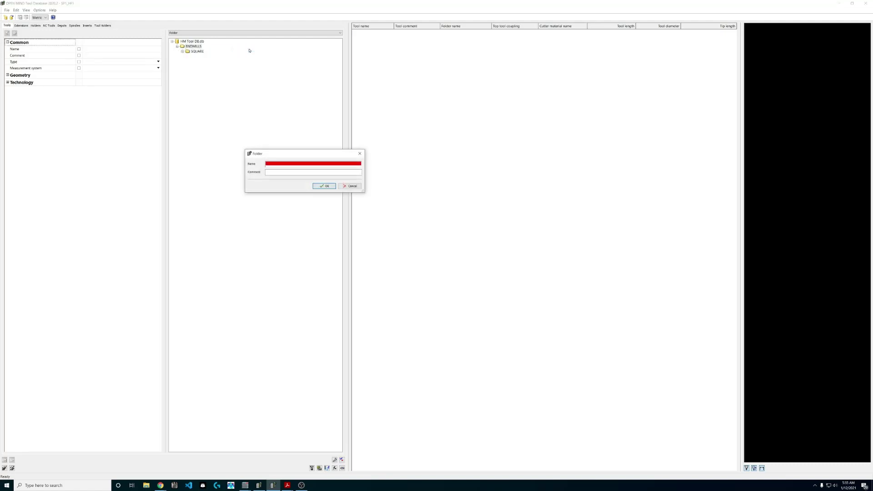
text(CORNER R)
key(Return)
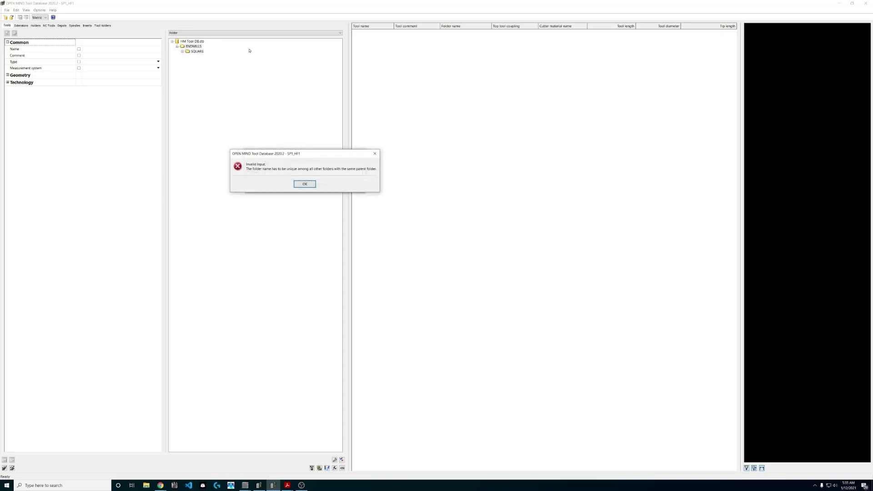
click(305, 184)
text(CORNER RAD)
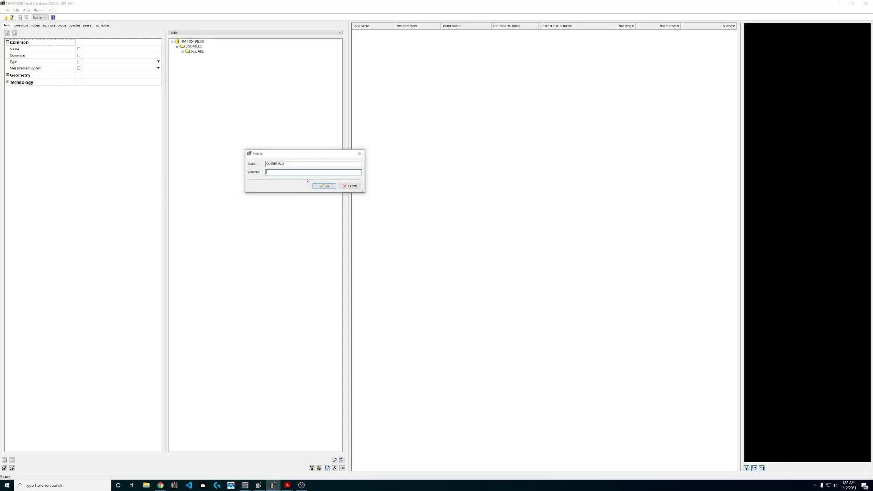
key(Return)
click(305, 185)
click(361, 153)
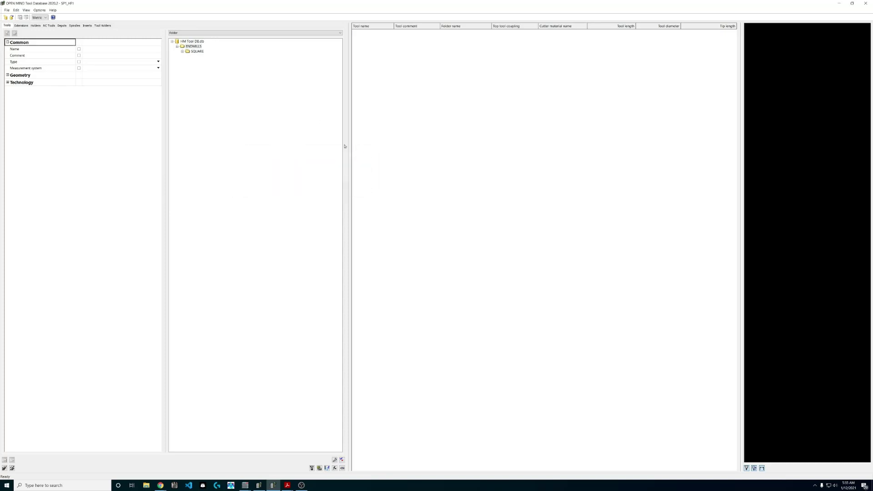
Refresh the ENDMILLS branch of the tree and create a subfolder named BALL inside it.
click(177, 47)
click(177, 47)
click(177, 46)
click(177, 46)
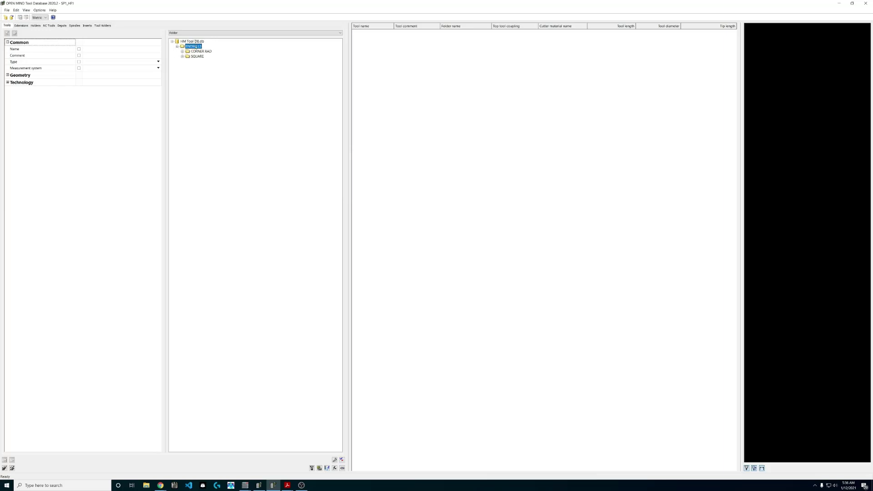
right_click(196, 46)
mouse_move(225, 50)
click(273, 48)
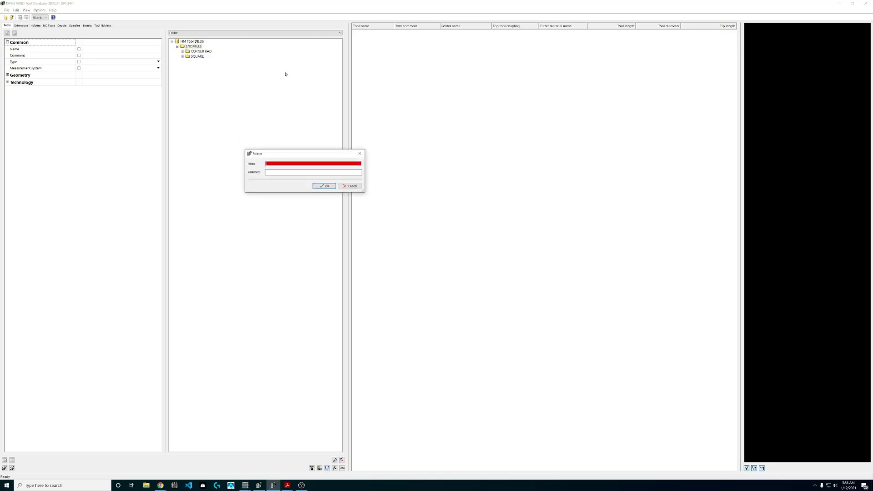
text(B)
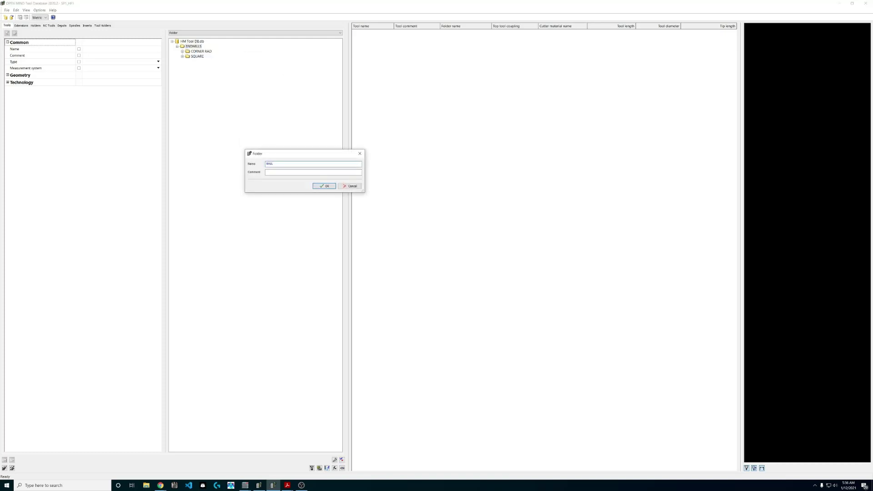
text(ALL)
key(Return)
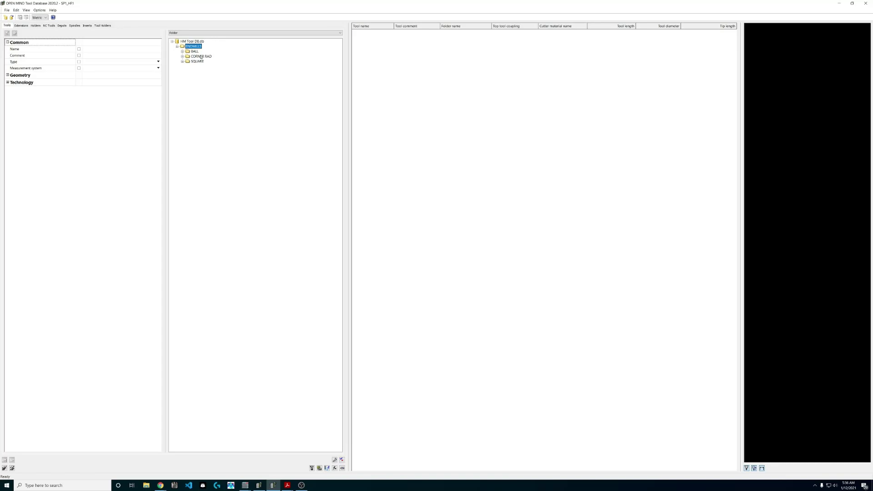
Create a bullnose end mill in the CORNER RAD folder and enlarge the tool preview.
right_click(201, 56)
mouse_move(217, 60)
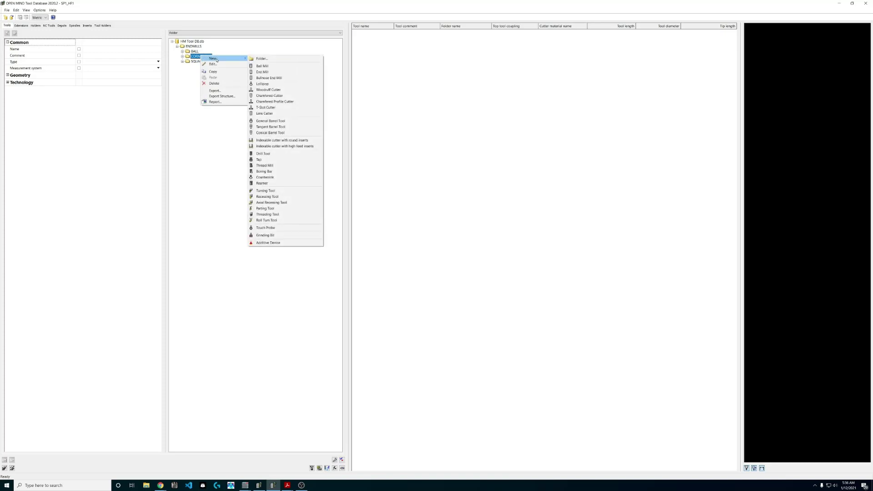
click(277, 78)
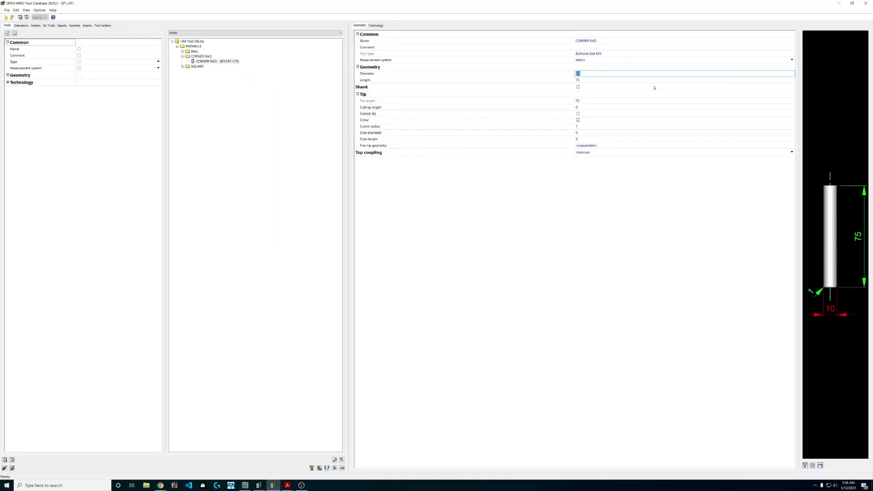
drag(799, 215, 739, 214)
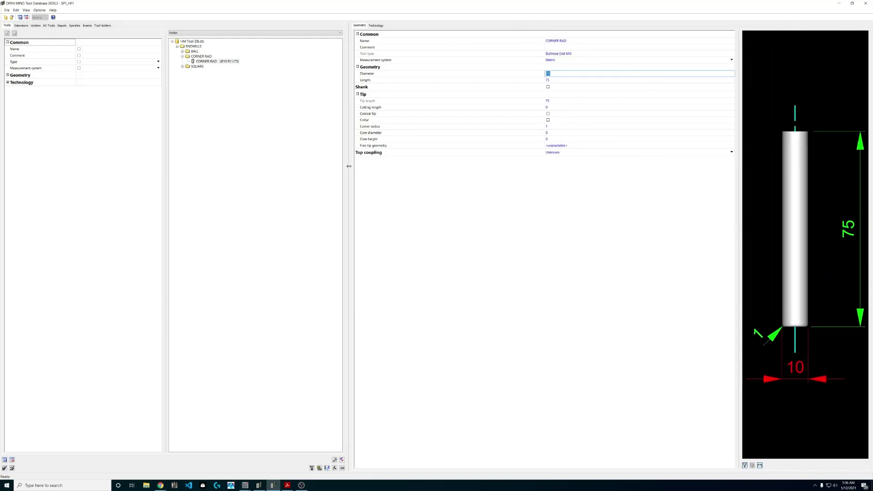
Widen the tool properties area and view the new bullnose end mill's technology data before returning to its geometry.
drag(349, 168, 279, 168)
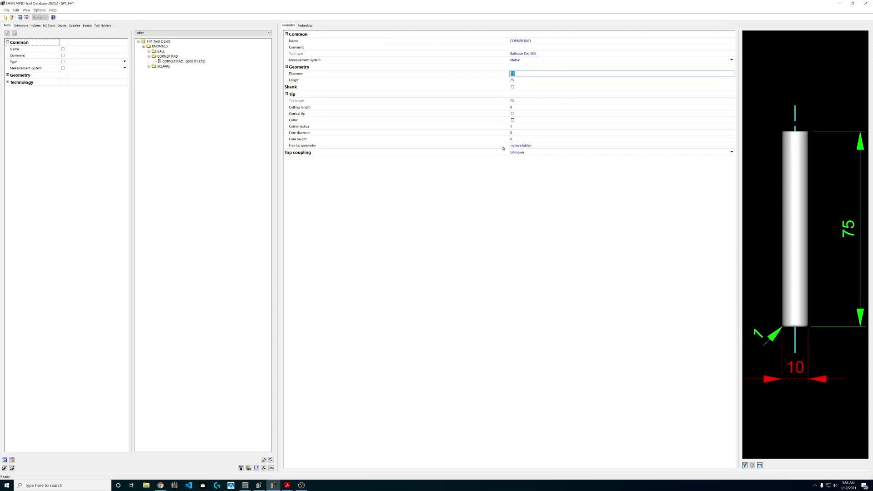
click(305, 26)
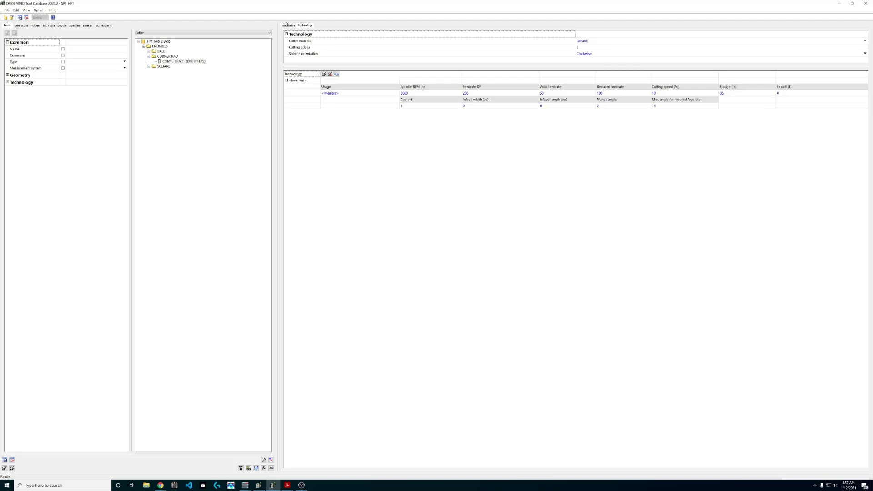
click(288, 25)
click(526, 46)
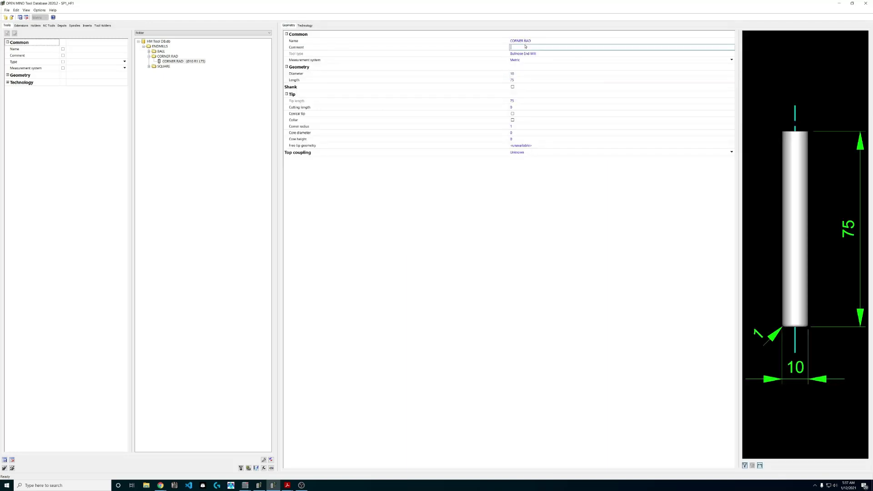
Rename the bullnose end mill SGS D12 ENDMILL R1.5 44814 and enter 44814 as the tool search's name filter.
click(536, 41)
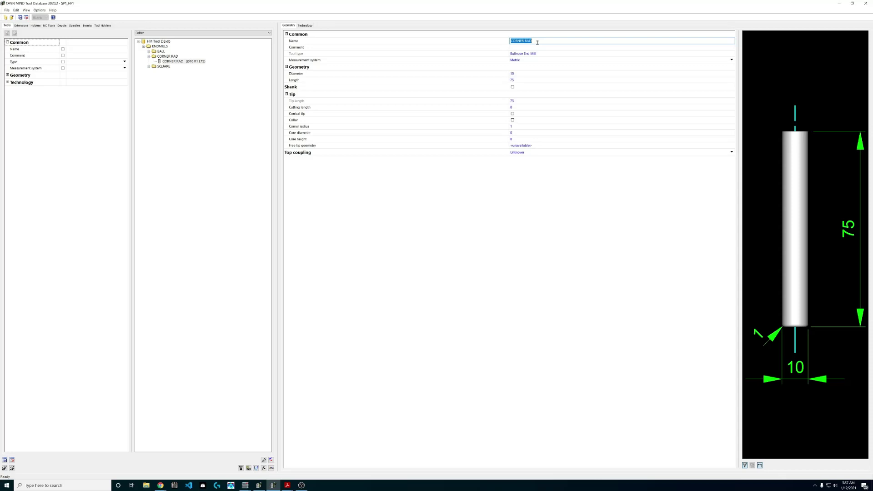
text(SGS)
key(Return)
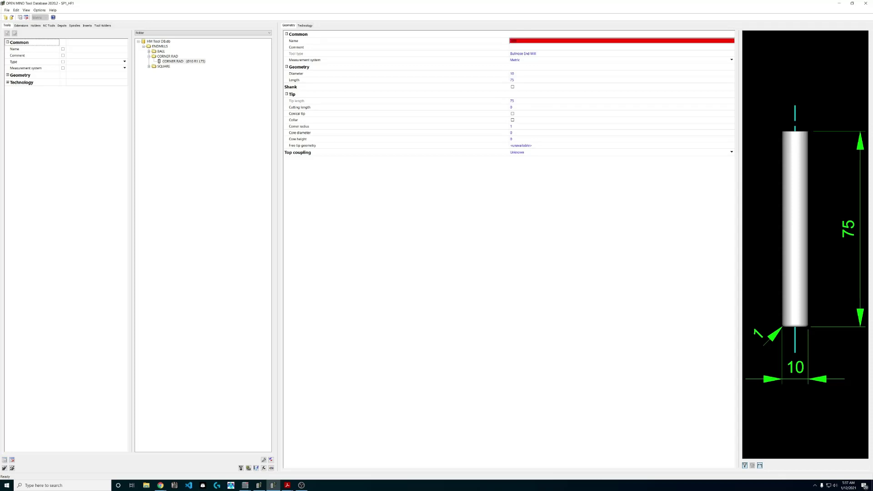
key(End)
text(D1)
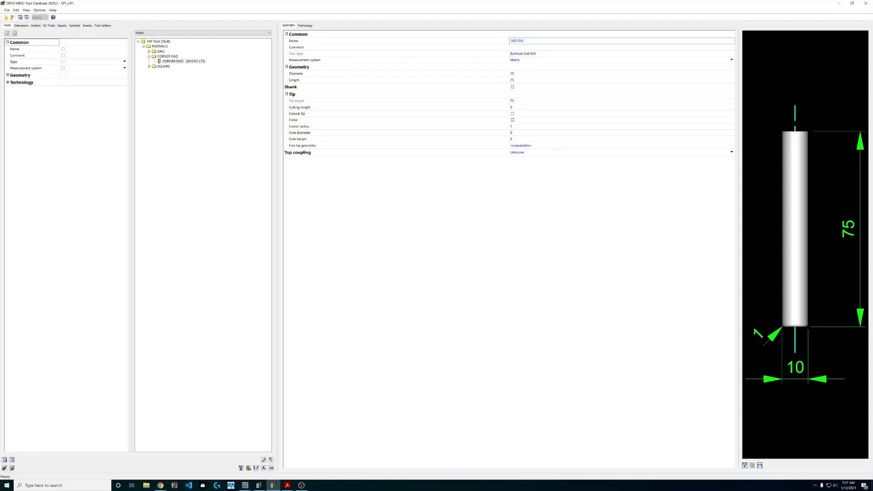
text(2 ENDMILL)
key(Return)
key(End)
text(R)
key(Return)
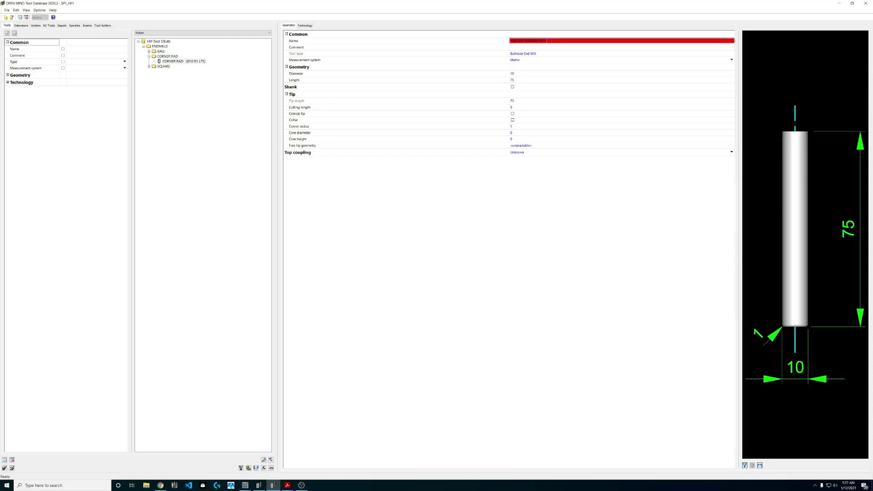
key(End)
text(44)
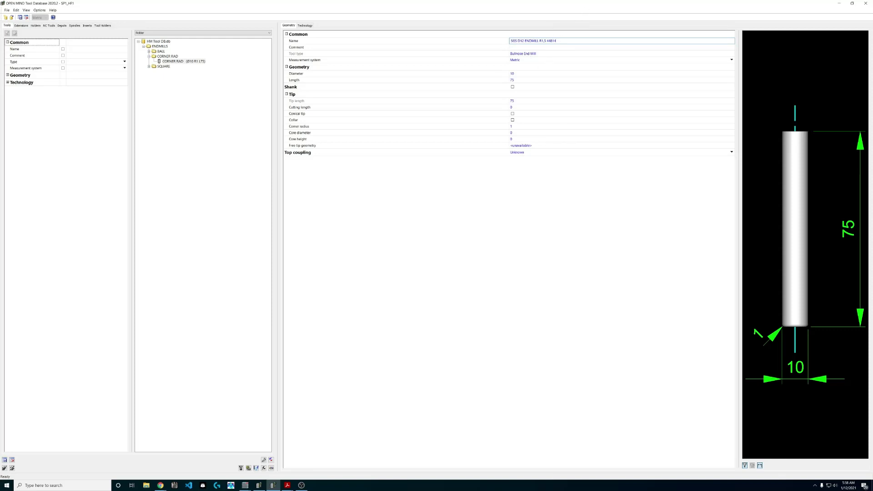
text(814)
key(Return)
click(106, 49)
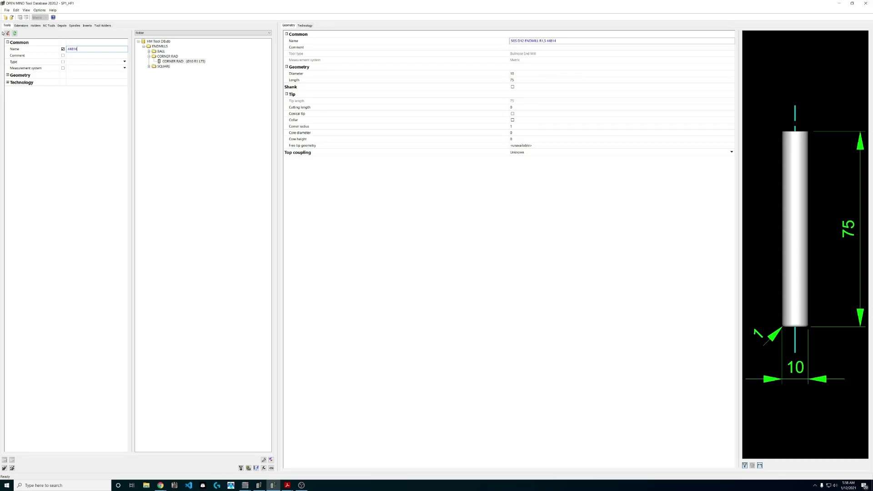
Enter the tool comment UNCOATED SGS SOLID CARB ENDMILL 3FL.
click(539, 47)
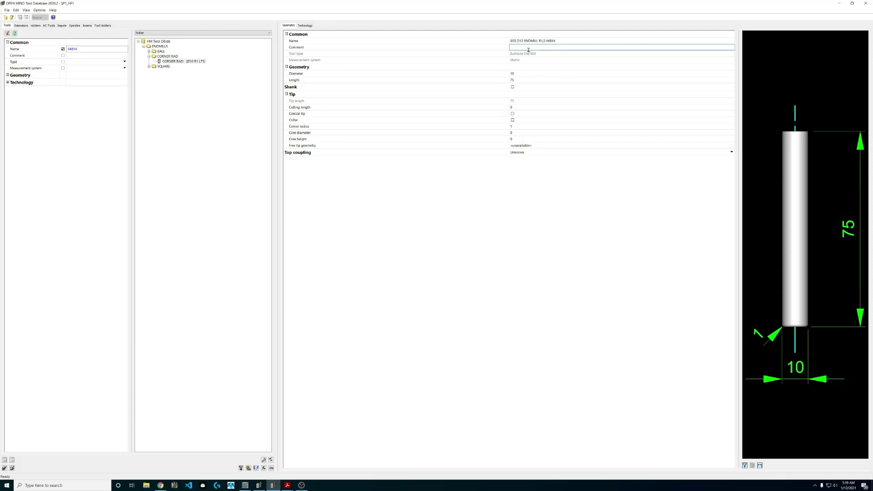
text(UNCOATED SGS SOLID CARB ENDMILL 3FL)
click(512, 54)
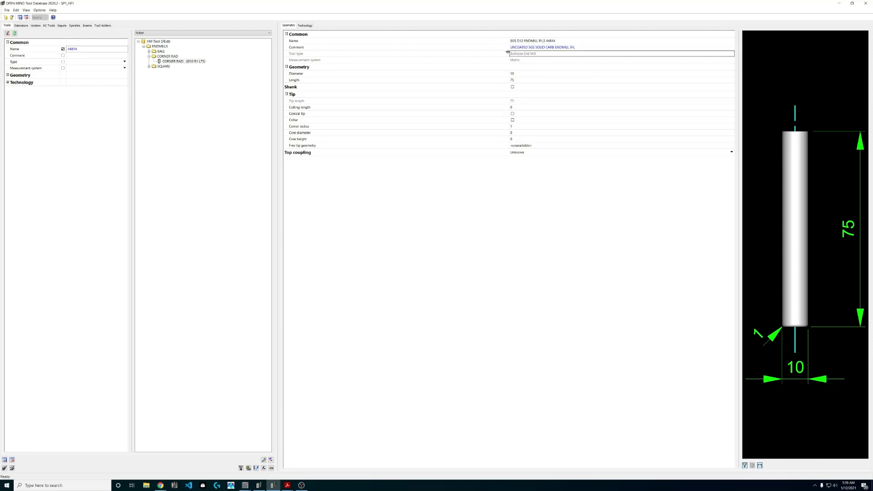
Check whether the tool type is editable and look at the tool types offered for new tools in the CORNER RAD folder.
key(Tab)
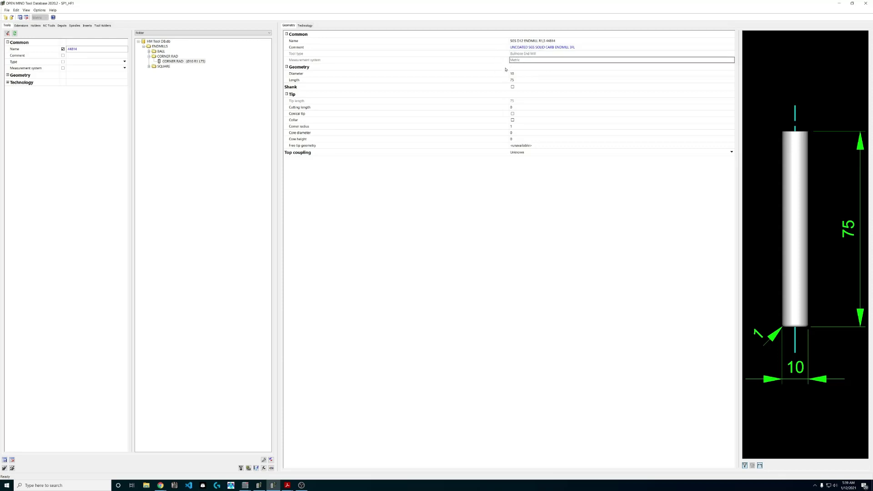
right_click(512, 61)
key(Escape)
click(515, 55)
right_click(515, 55)
key(Escape)
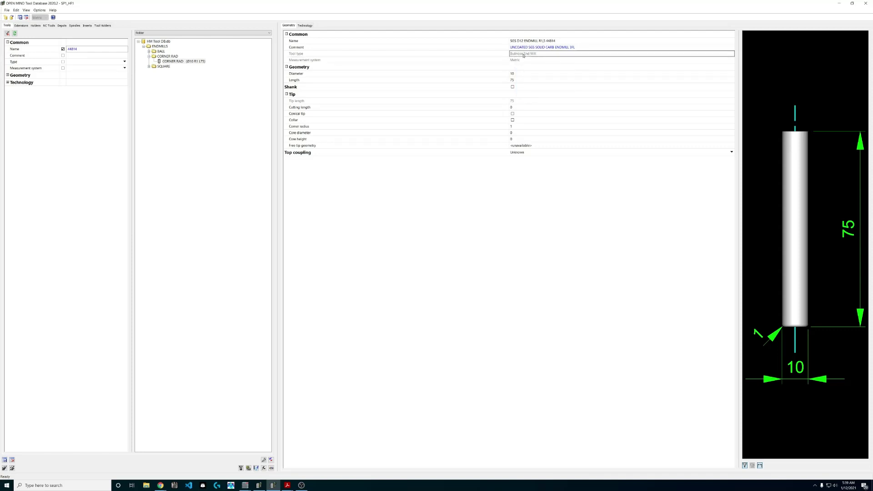
right_click(169, 56)
mouse_move(193, 60)
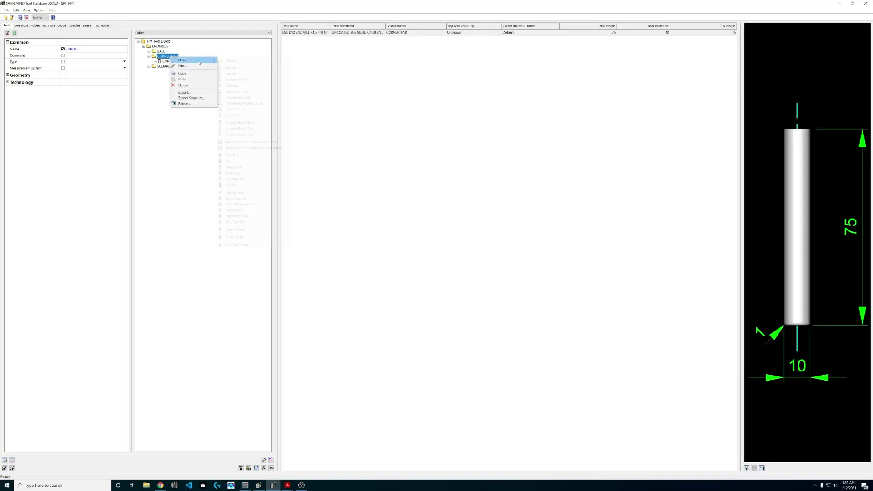
click(238, 80)
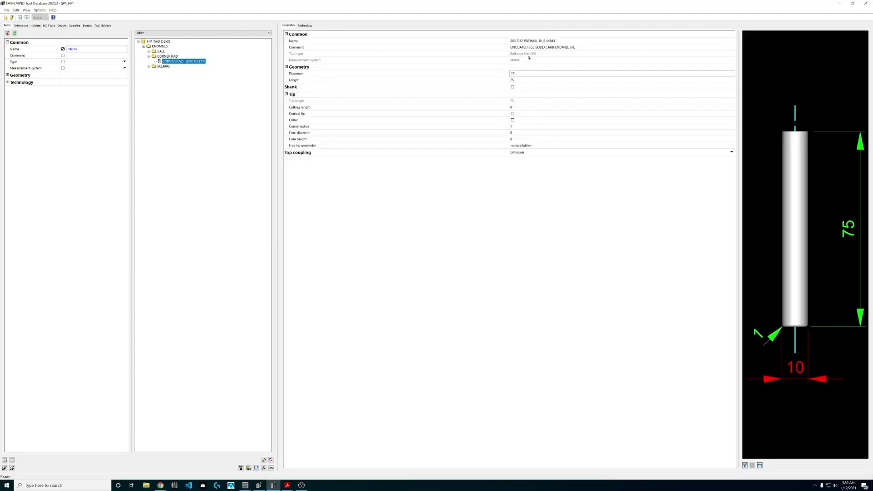
click(530, 55)
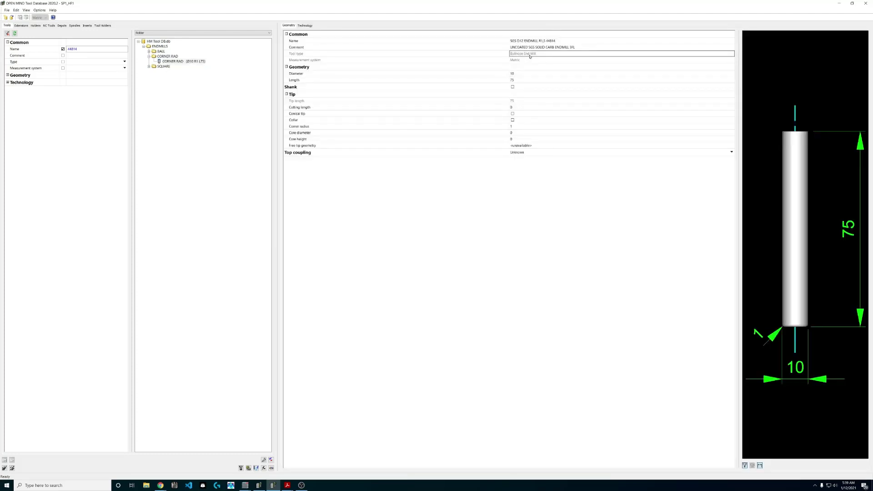
right_click(529, 56)
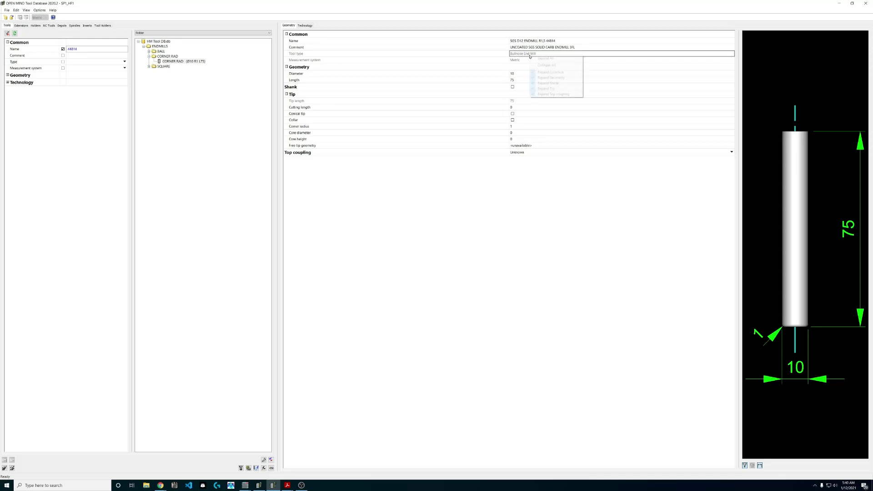
click(520, 56)
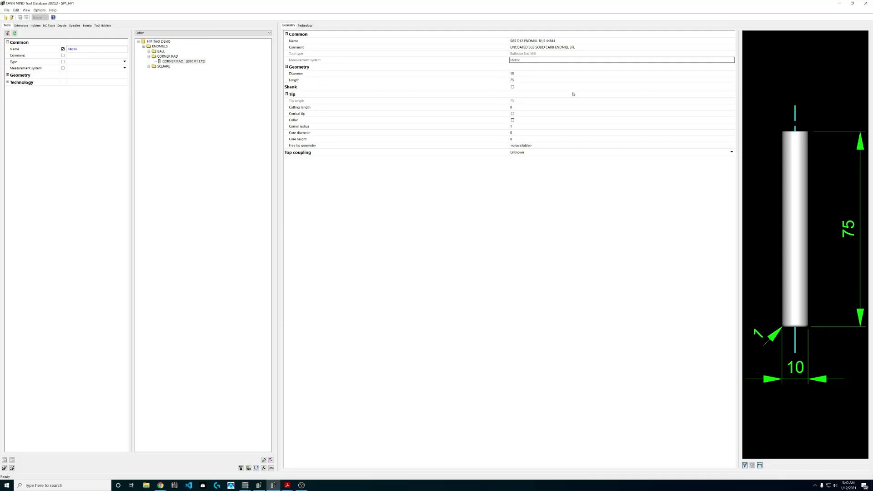
Set the end mill's diameter to 12 and its length to 83.
click(520, 73)
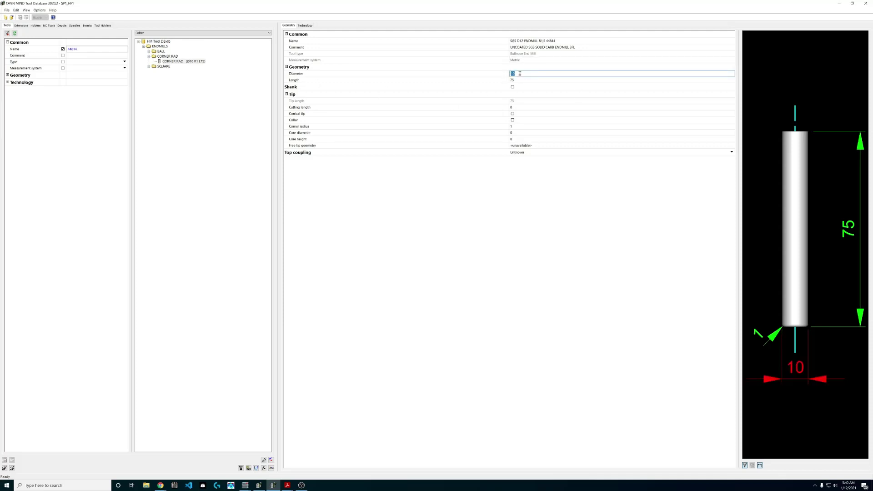
text(12)
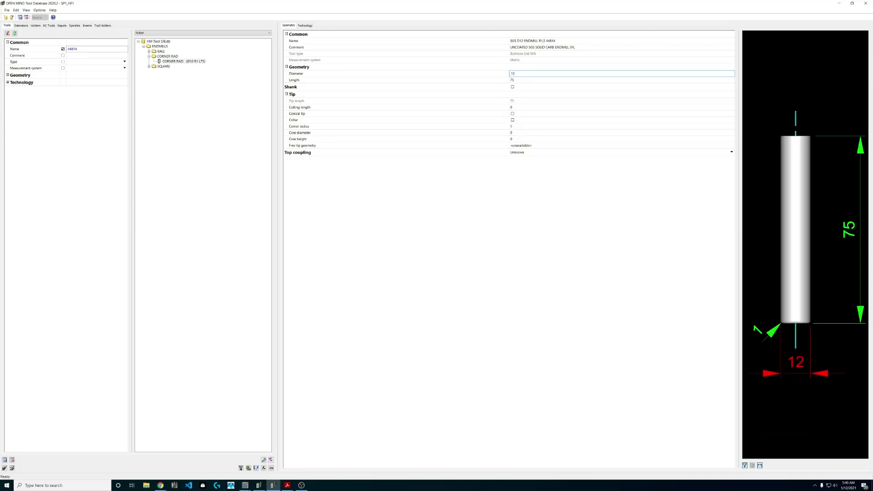
click(524, 79)
text(83)
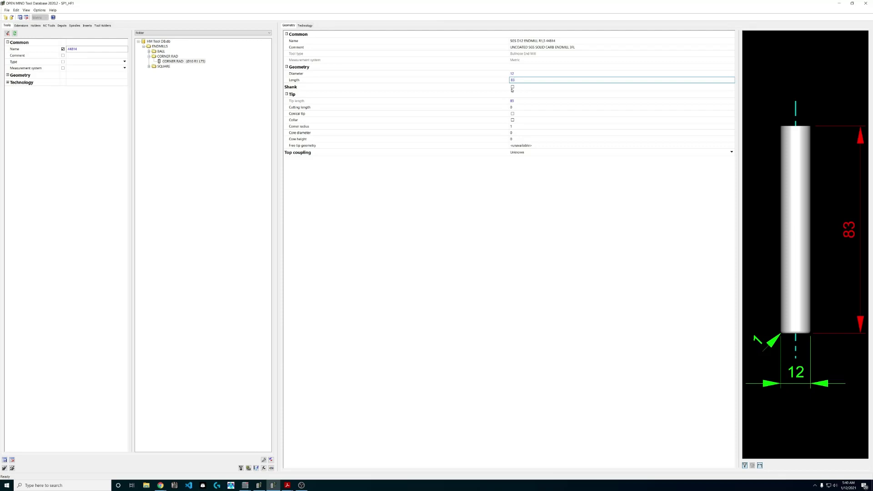
Try out the shank, conical tip and collar options on the end mill and switch each one off again.
click(513, 88)
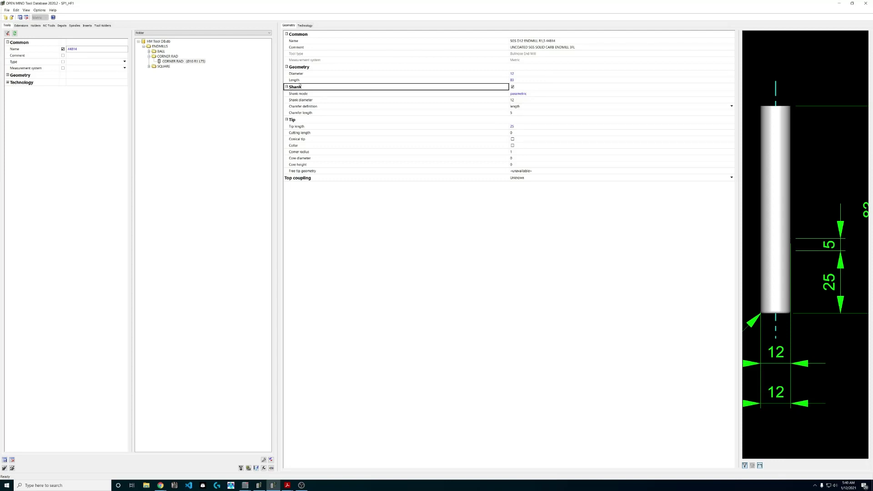
click(512, 139)
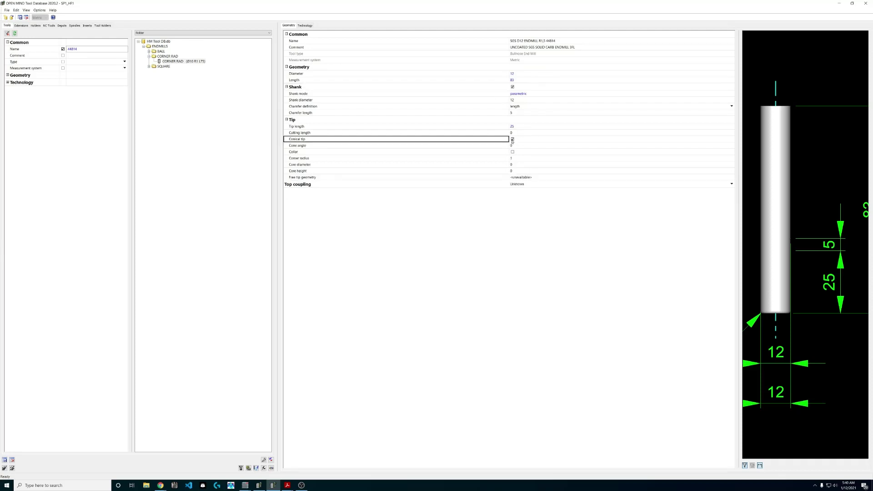
click(512, 139)
click(512, 146)
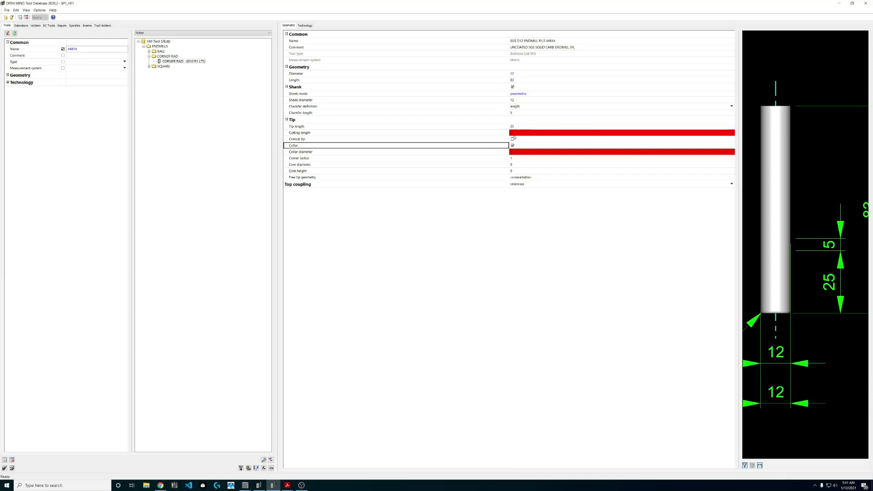
click(513, 145)
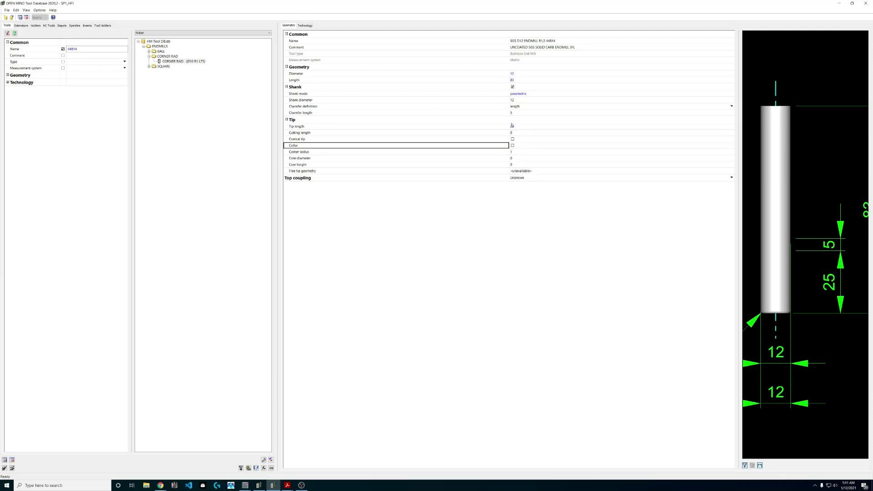
click(512, 87)
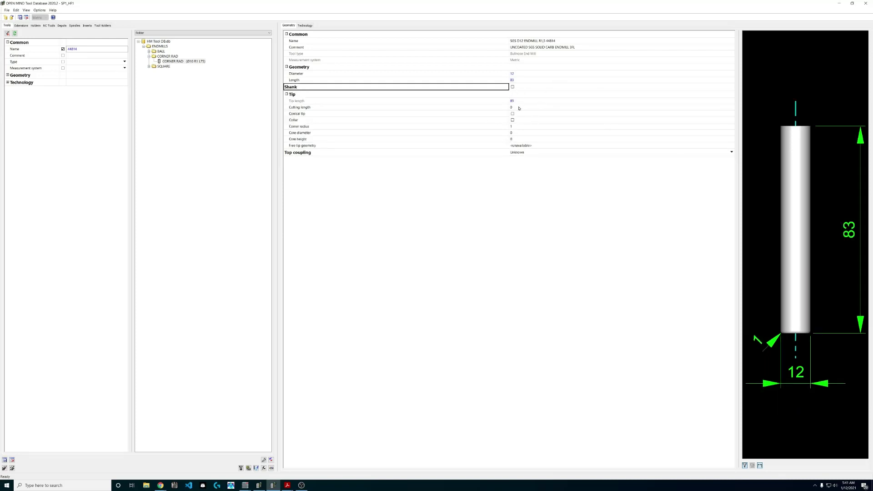
Set the end mill's cutting length to 26 and its corner radius to 1.5.
click(500, 106)
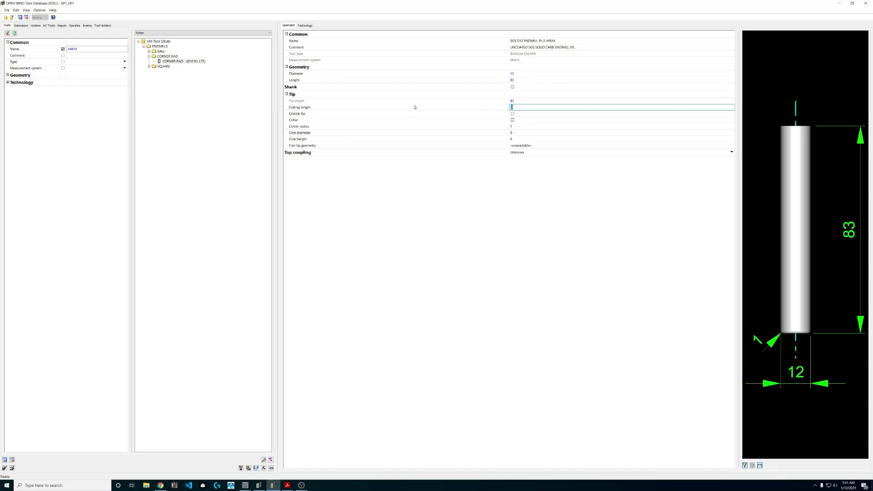
text(26)
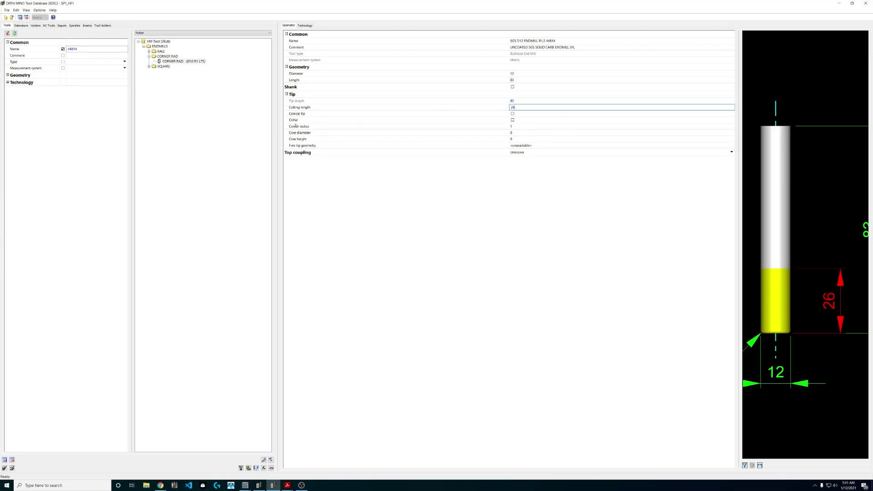
click(528, 127)
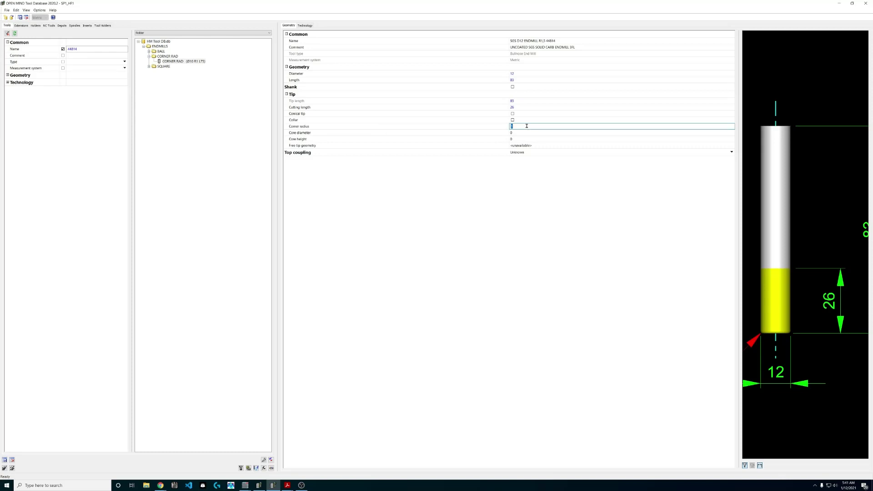
text(1.5)
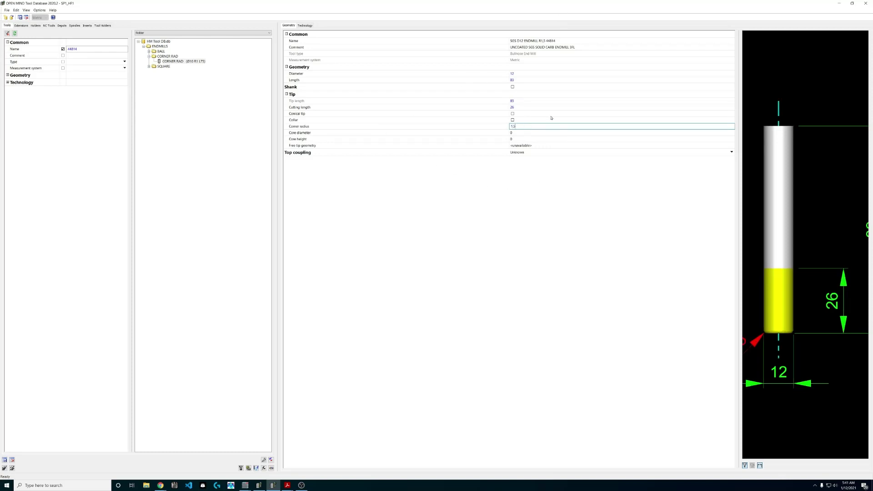
Widen the tool preview to show the whole dimensioned end mill and set its top coupling to Shank.
click(299, 155)
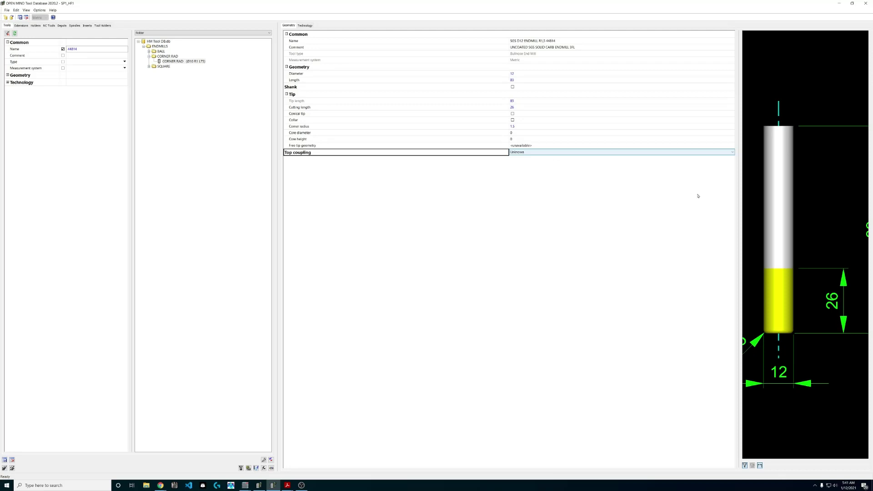
drag(739, 184, 703, 184)
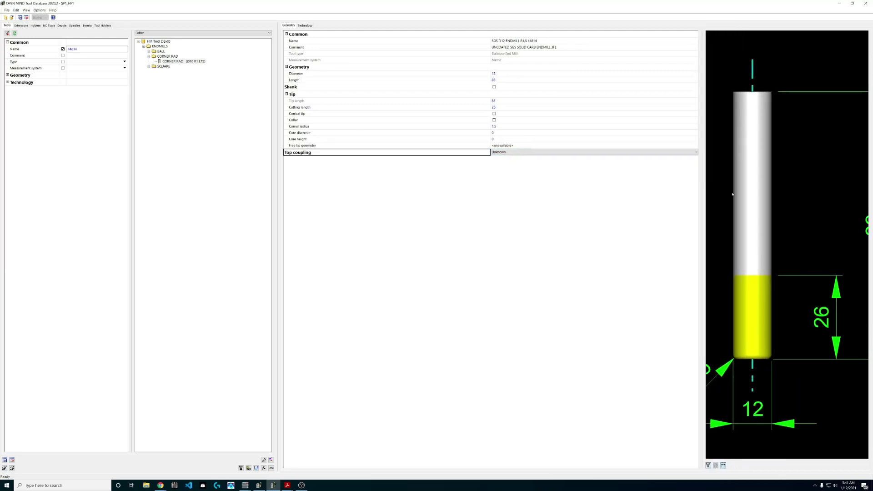
scroll(759, 203, down, 6)
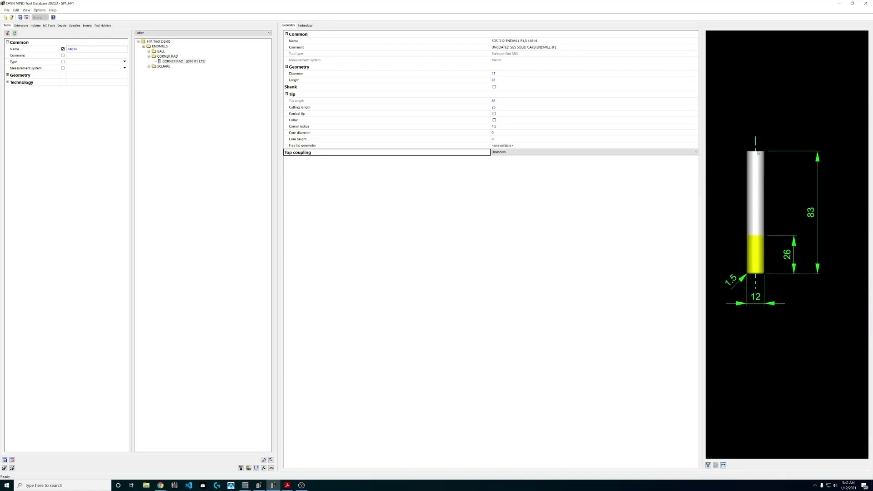
click(510, 153)
click(518, 162)
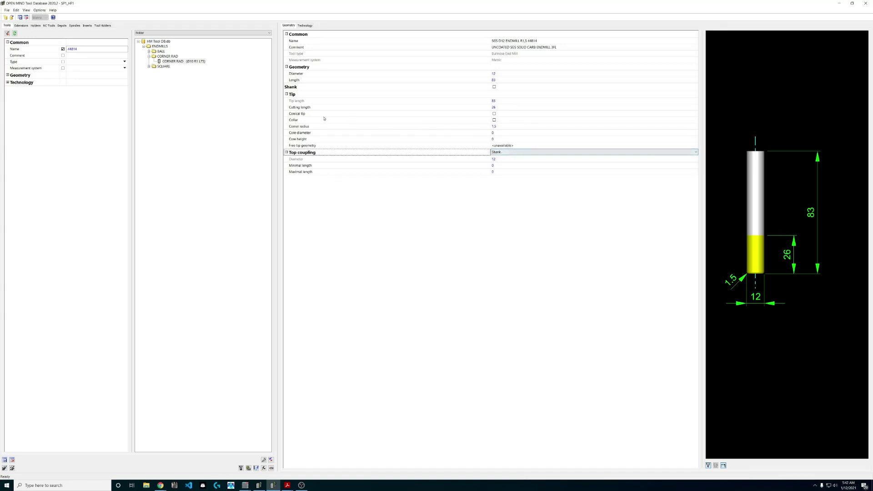
Set the shank coupling's maximal length to the overall length minus the cutting length, 83-26.
click(498, 166)
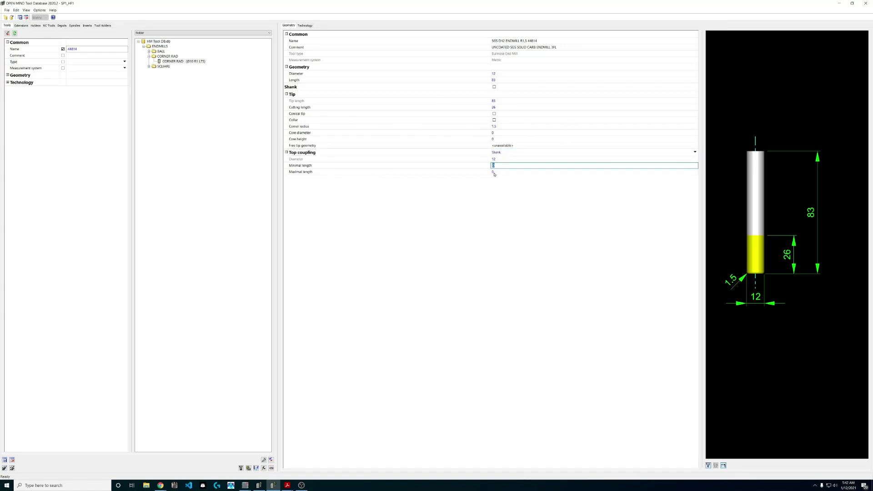
click(491, 159)
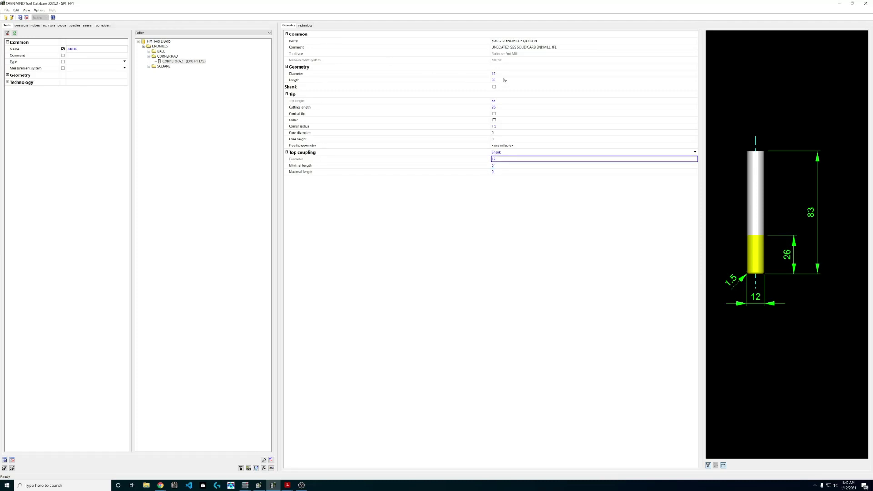
click(495, 166)
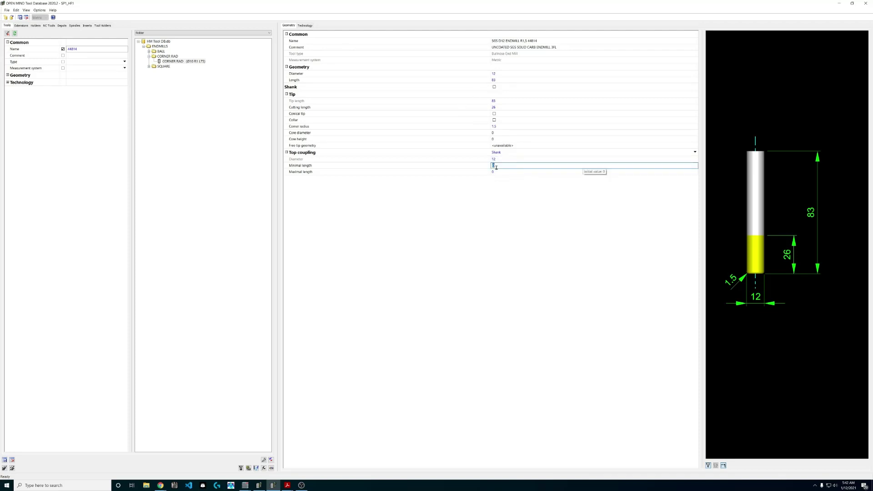
click(502, 170)
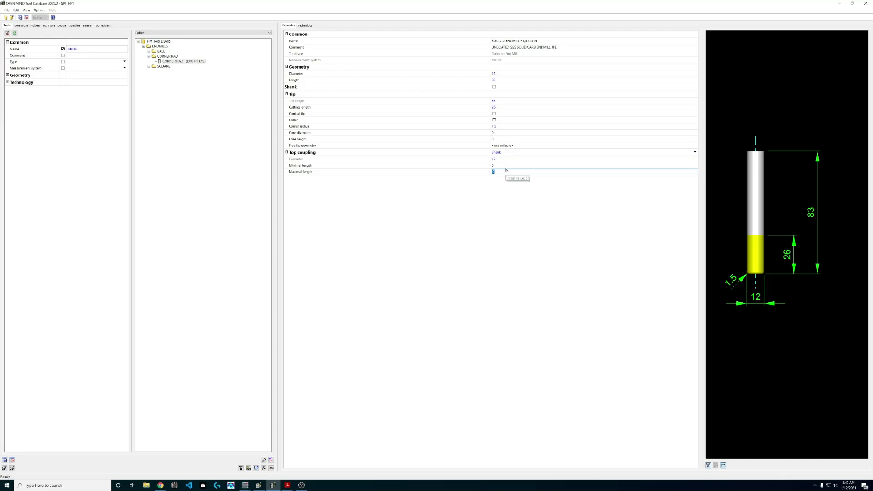
click(505, 166)
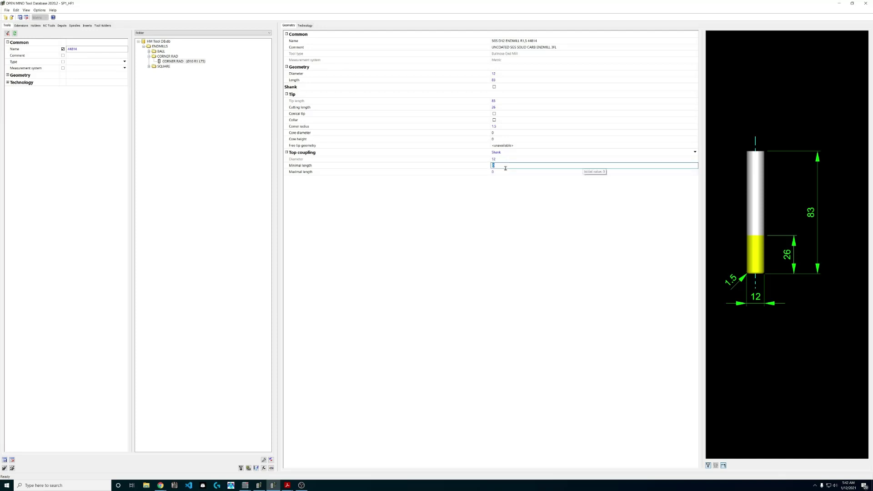
click(504, 172)
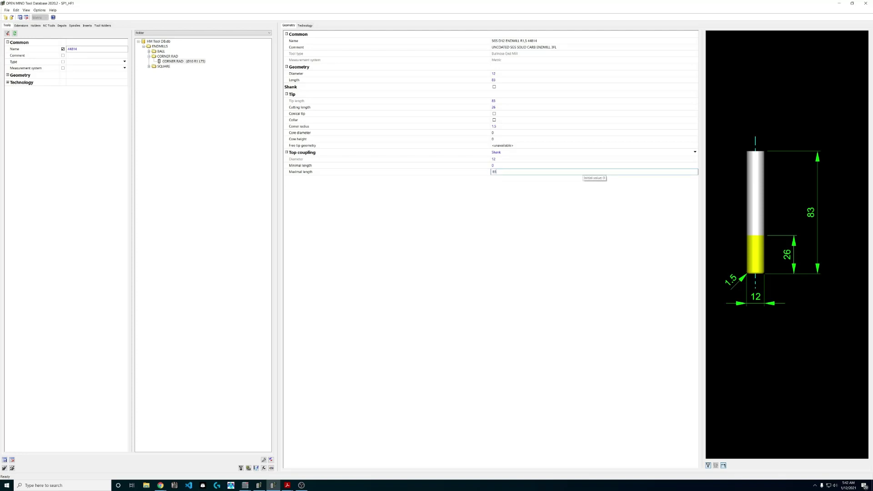
key(BackSpace)
text(83-26)
Set the shank coupling's minimal length to 28 and save the end mill.
click(555, 166)
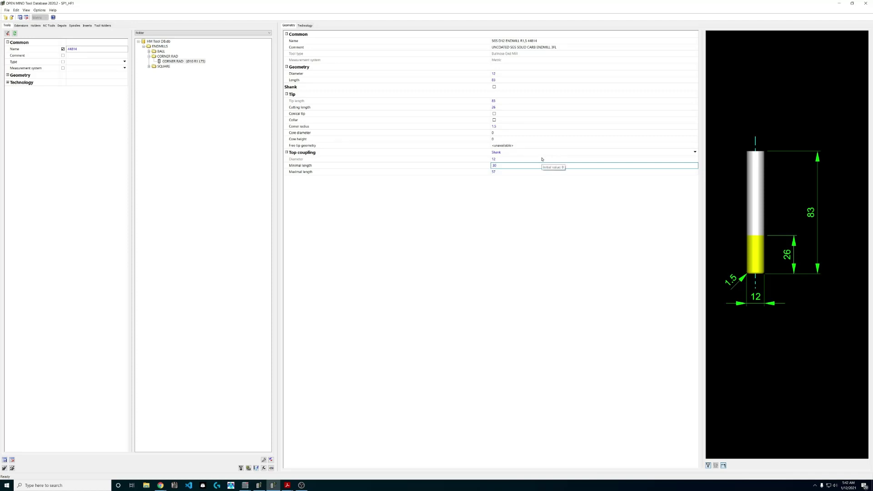
double_click(499, 171)
key(shift+Tab)
click(520, 172)
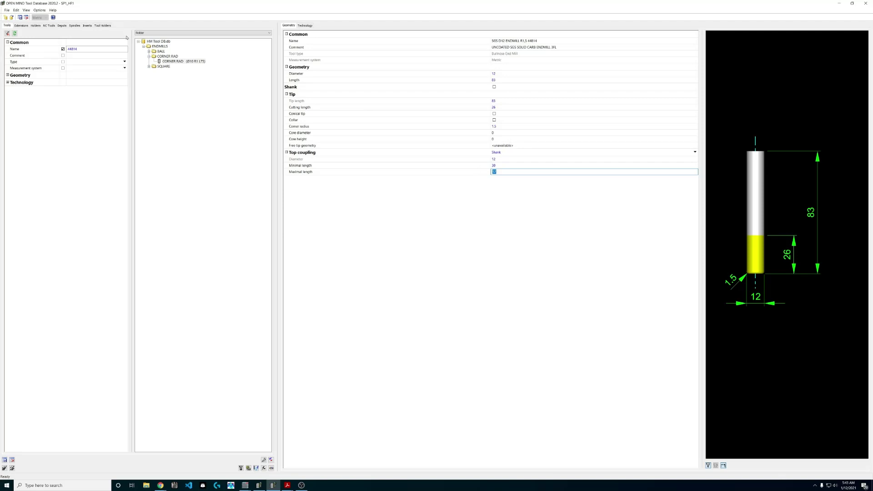
click(21, 17)
click(505, 166)
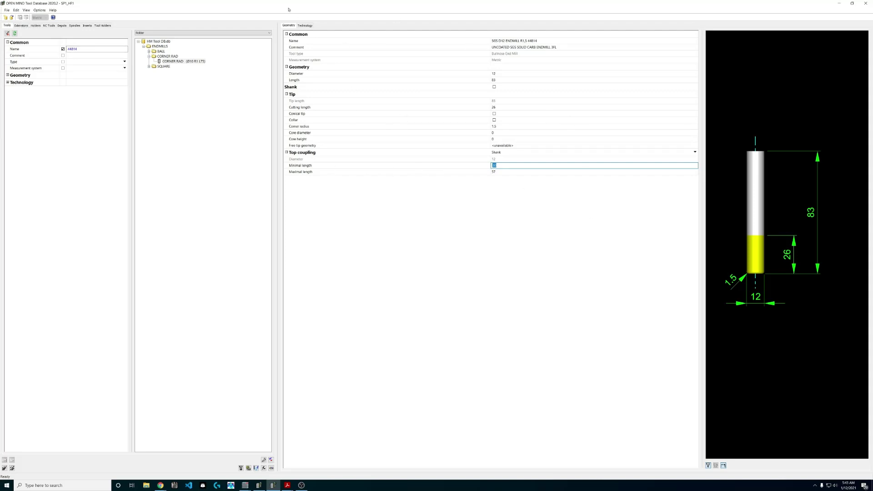
Examine the end mill's technology settings, including cutter material and cutting edges, and locate the database's cutter material definitions.
click(305, 25)
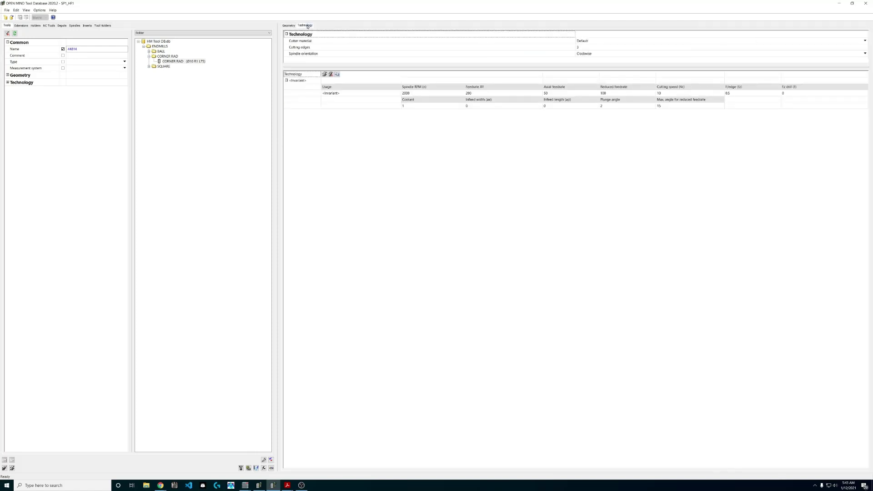
drag(400, 65, 395, 160)
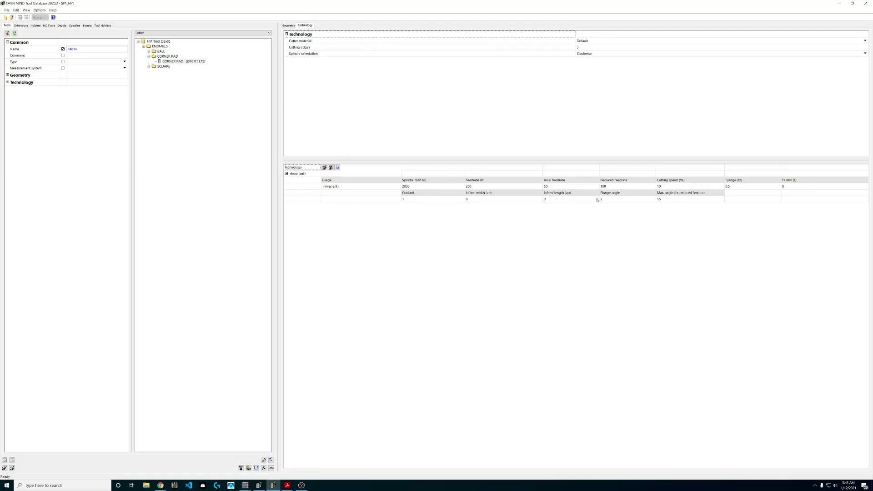
click(296, 42)
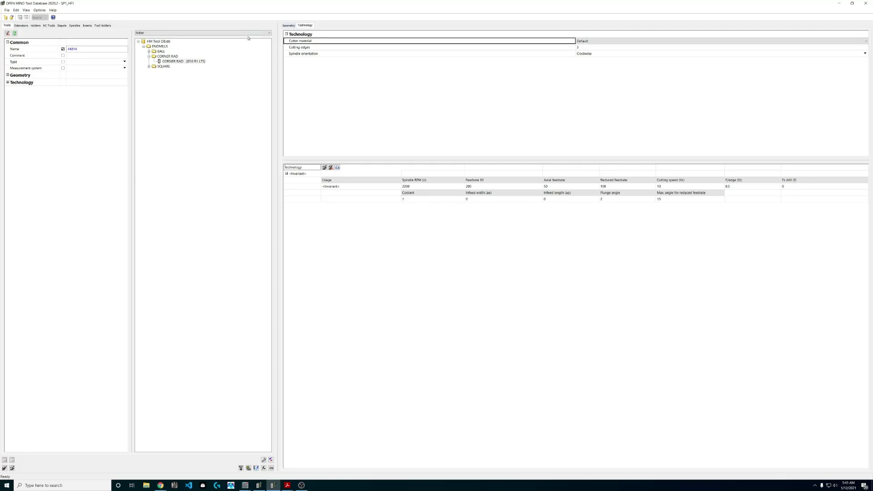
right_click(154, 46)
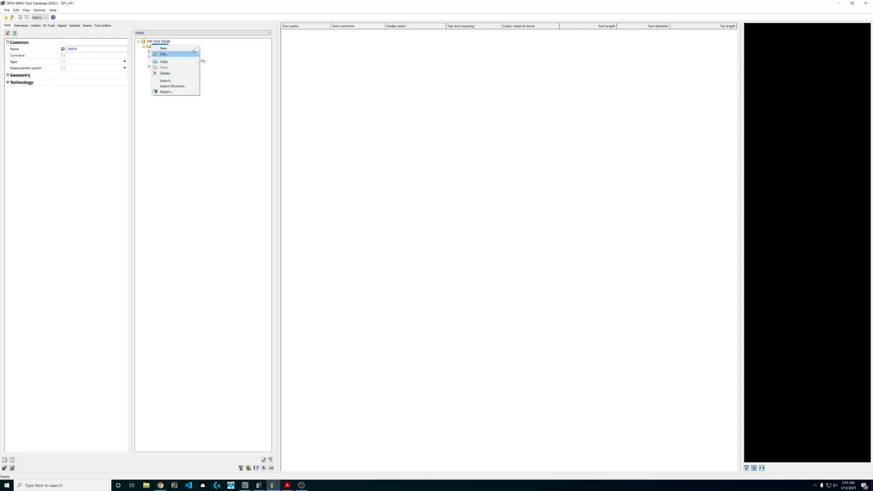
click(153, 42)
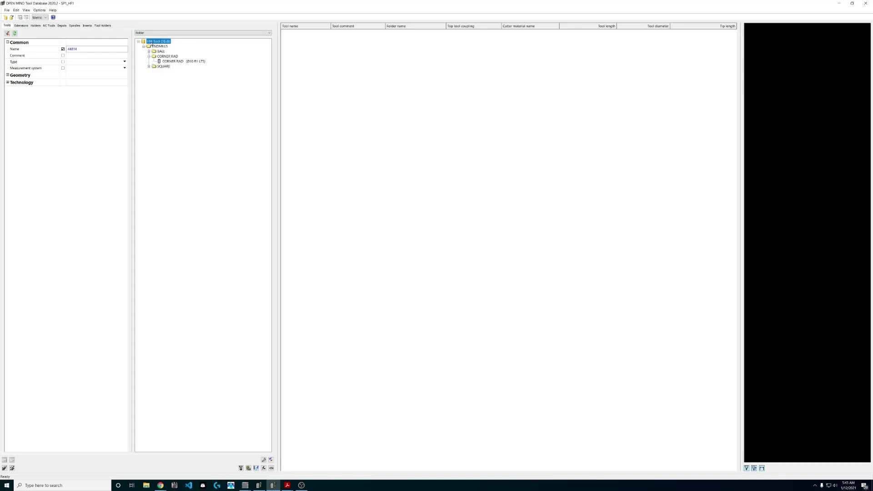
right_click(153, 42)
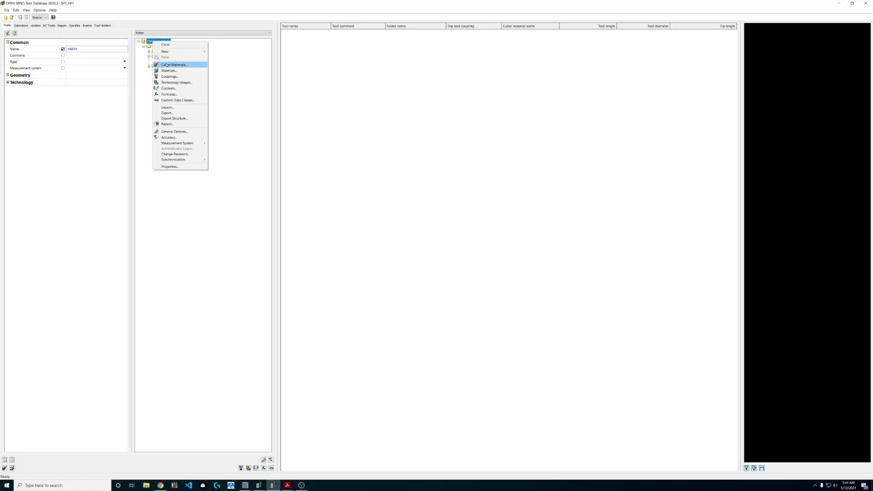
click(222, 61)
click(177, 62)
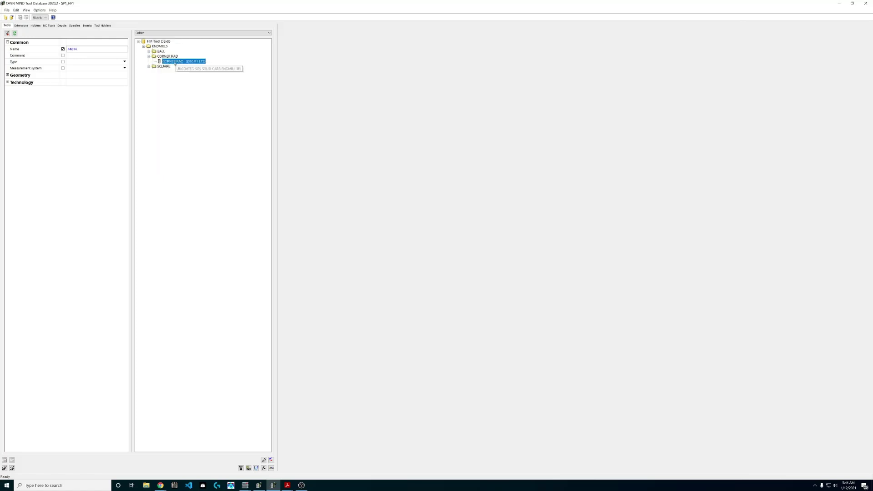
click(305, 26)
click(601, 40)
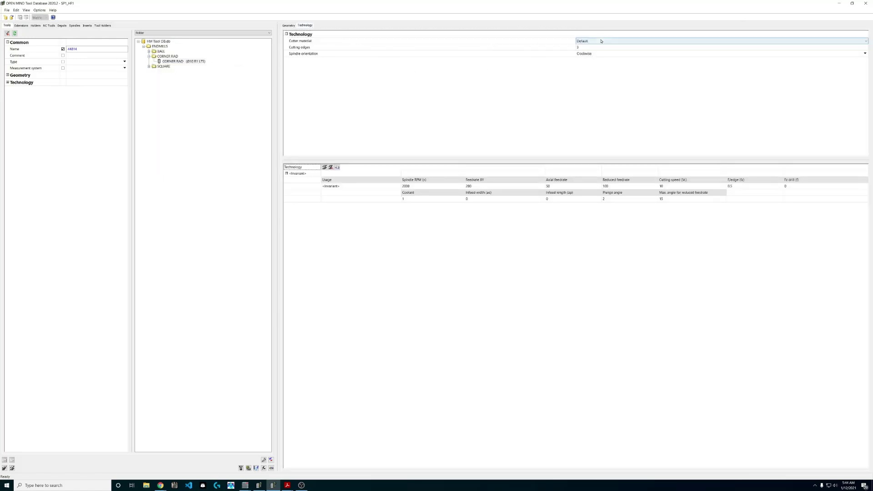
click(599, 41)
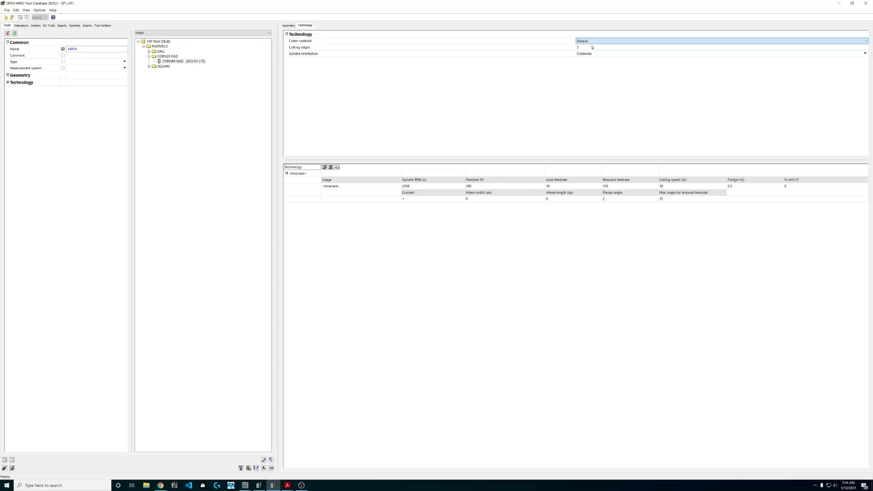
click(587, 47)
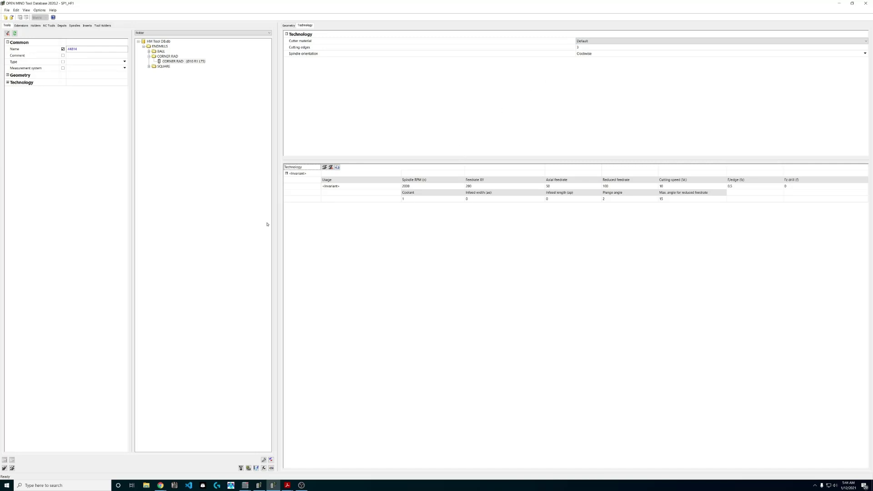
Add a technology usage named SLOTTING to the tool database.
right_click(164, 42)
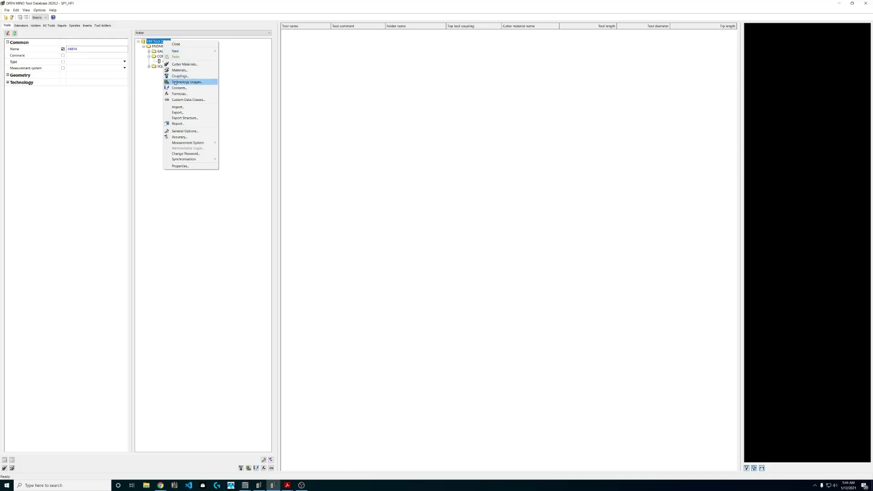
click(175, 82)
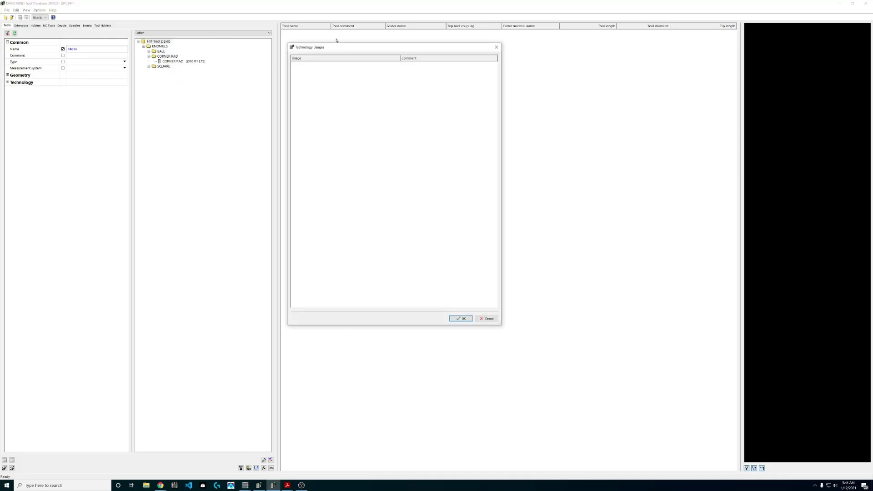
drag(331, 51, 375, 65)
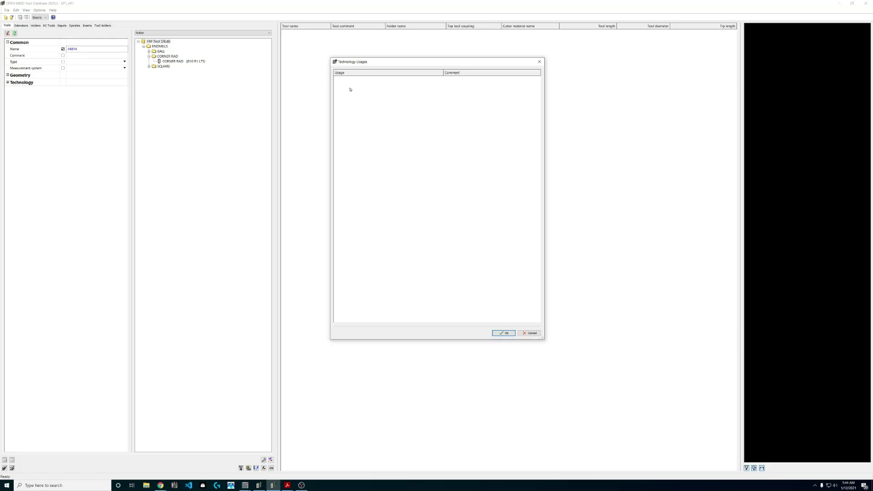
right_click(350, 90)
click(362, 91)
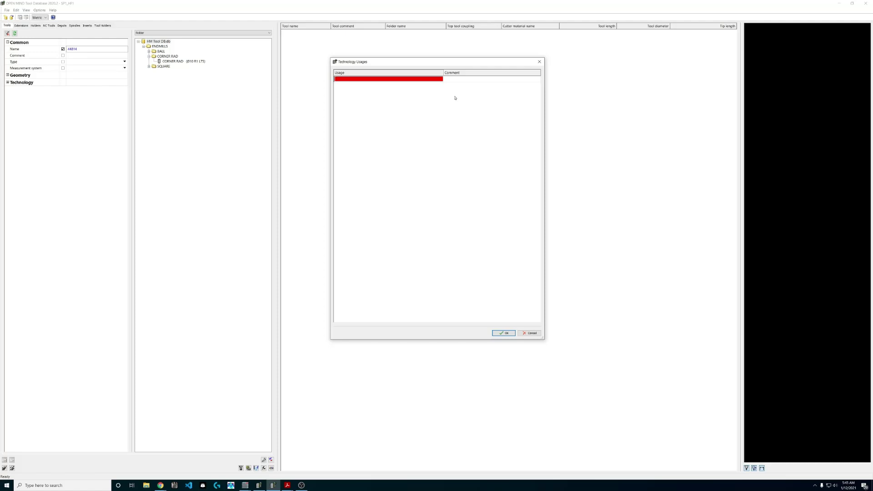
text(SLOTTING)
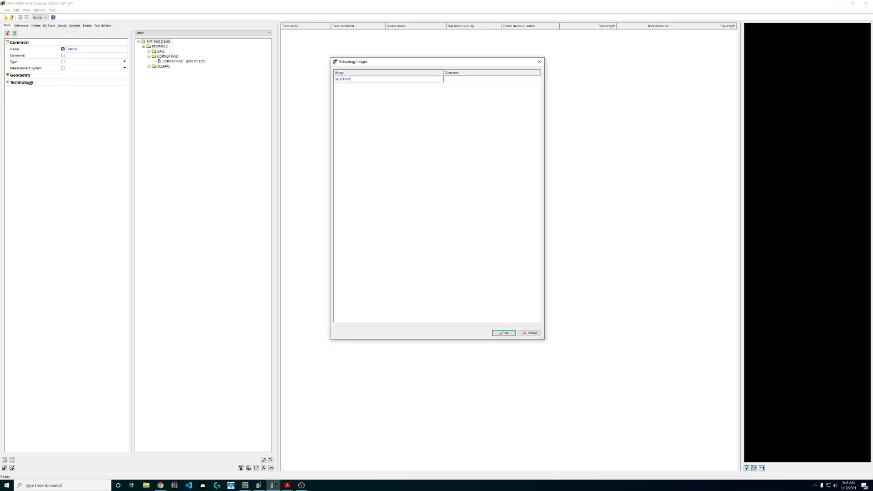
Enter the comment "FULL WOC, DOC=DC" for the SLOTTING usage.
click(456, 79)
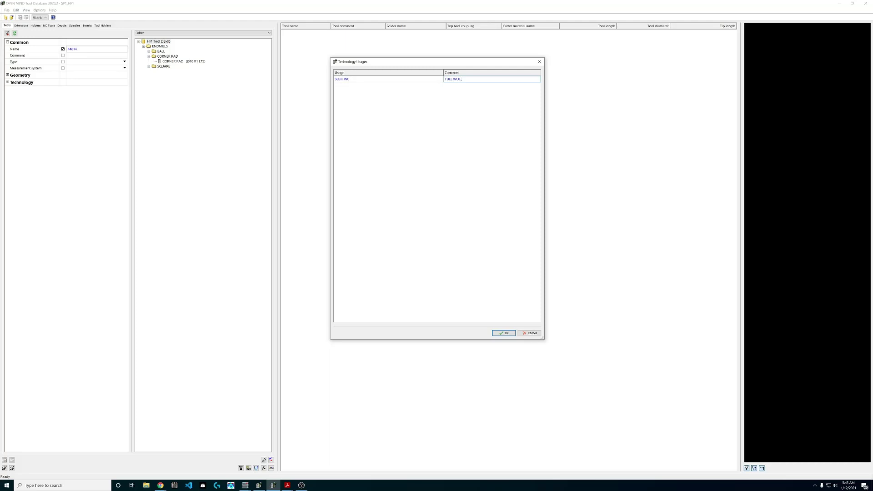
text(DOC=DC)
key(Return)
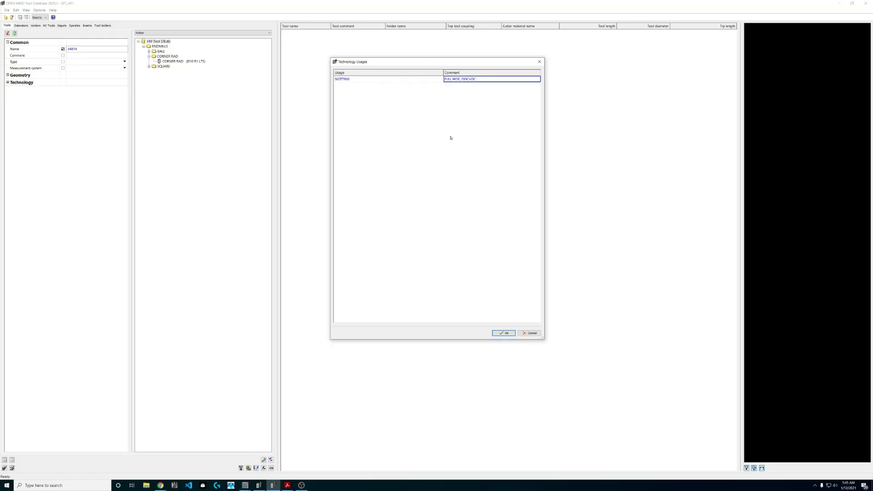
click(425, 81)
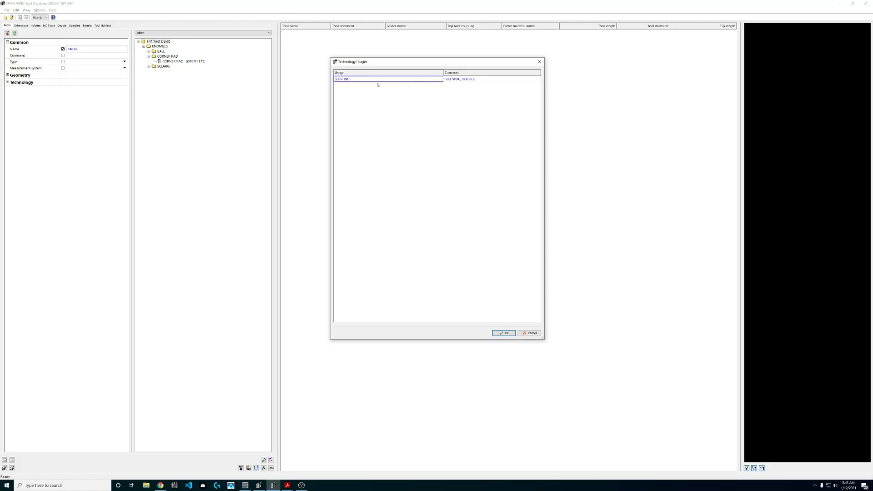
click(351, 80)
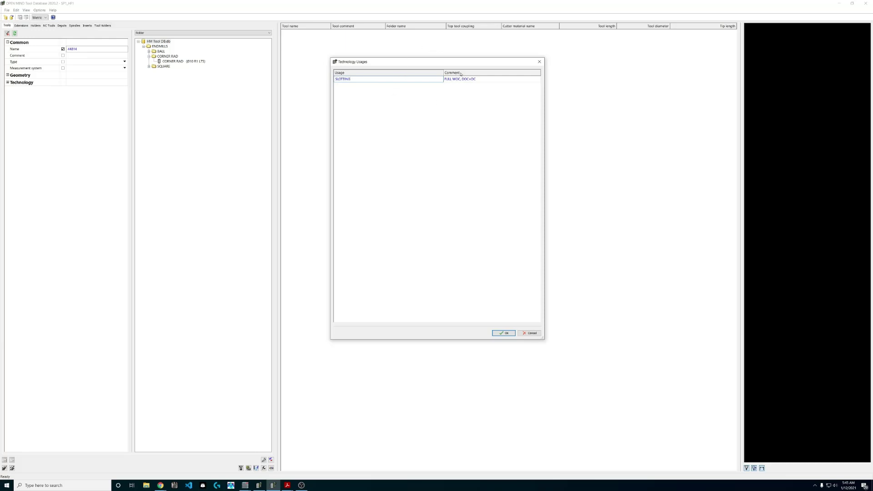
click(476, 80)
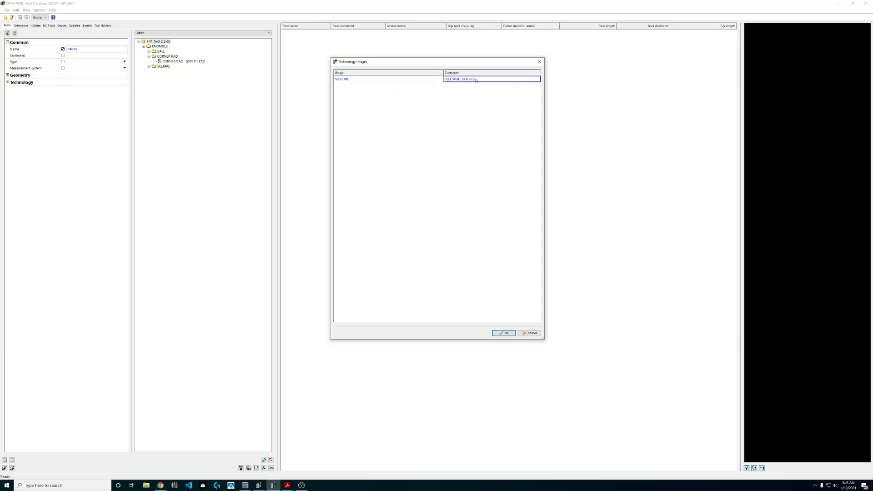
Add a technology usage named PROFILING to the tool database.
right_click(374, 96)
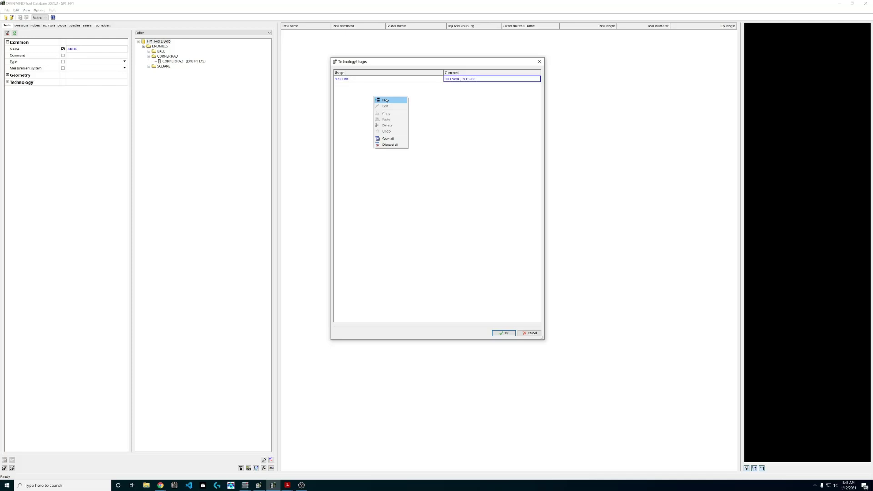
click(386, 101)
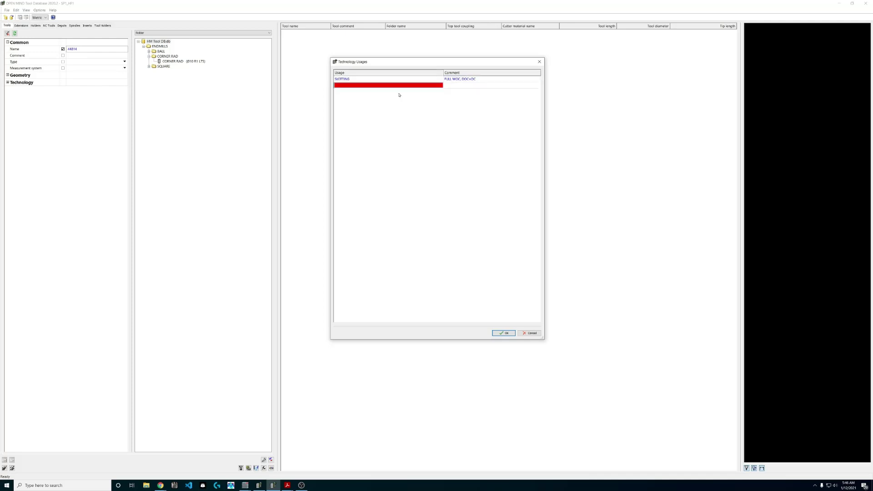
text(PROFILE)
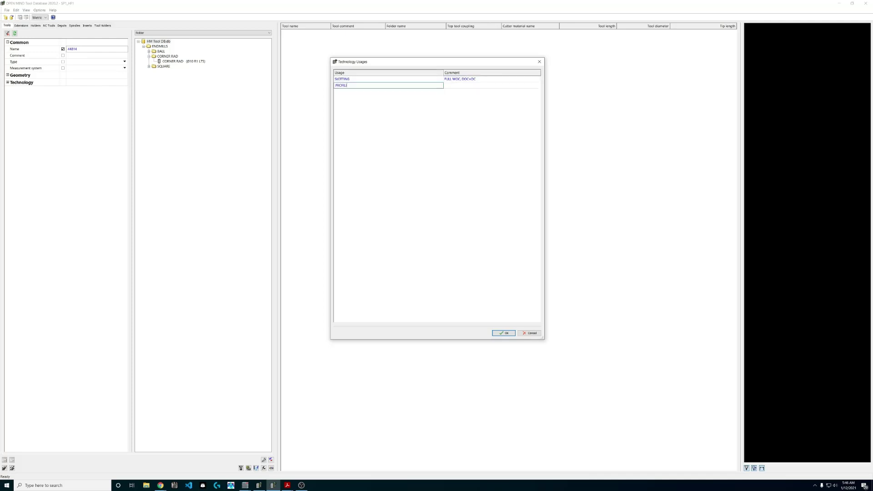
key(Return)
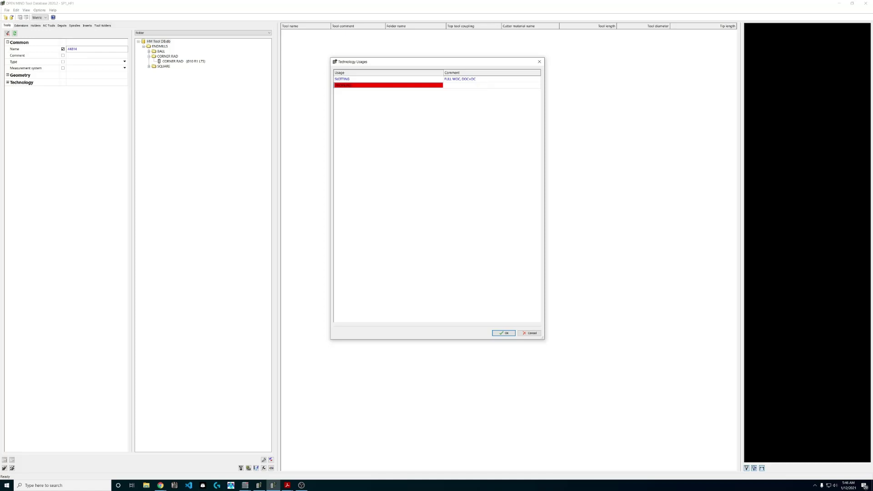
key(F2)
Enter the comment "SIDE MILLING, </=.5 DC @ 1.5 DC" for the PROFILING usage.
click(463, 86)
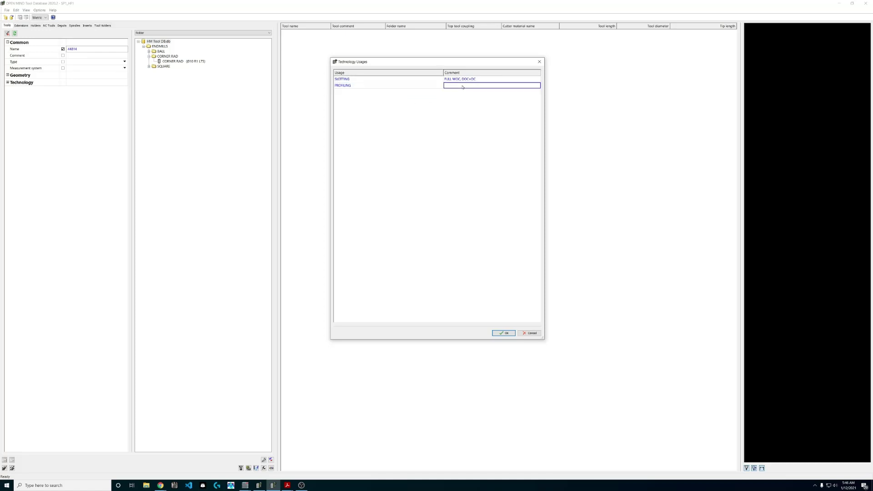
click(396, 80)
click(396, 80)
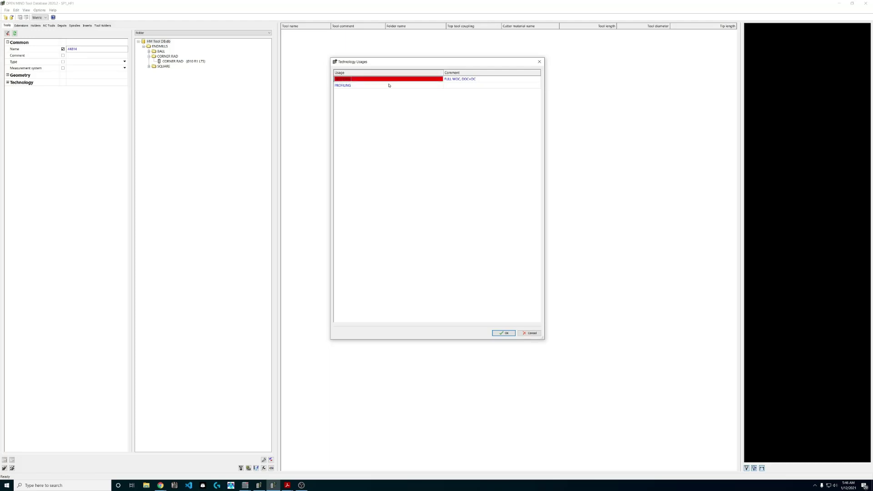
click(457, 86)
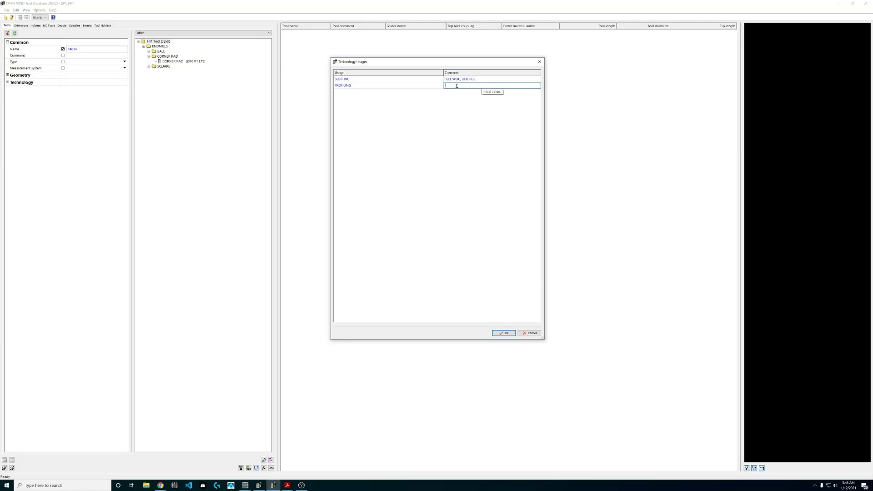
text(SIDE MILLING, </=.5 DC @ 1.5 DC)
Add a technology usage named HSM below the PROFILING usage.
right_click(358, 100)
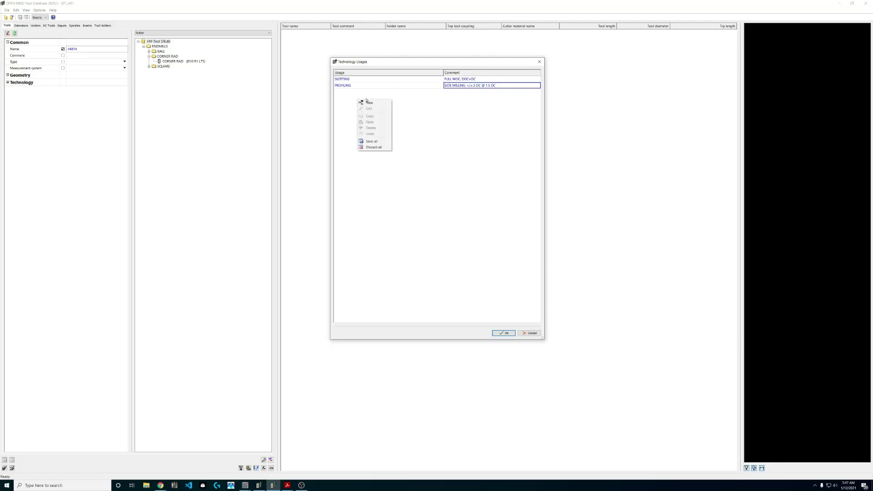
click(391, 90)
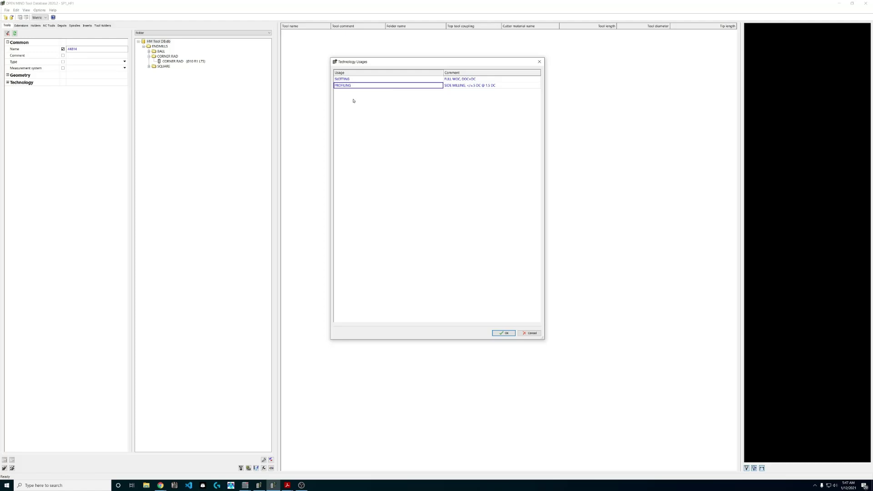
right_click(353, 101)
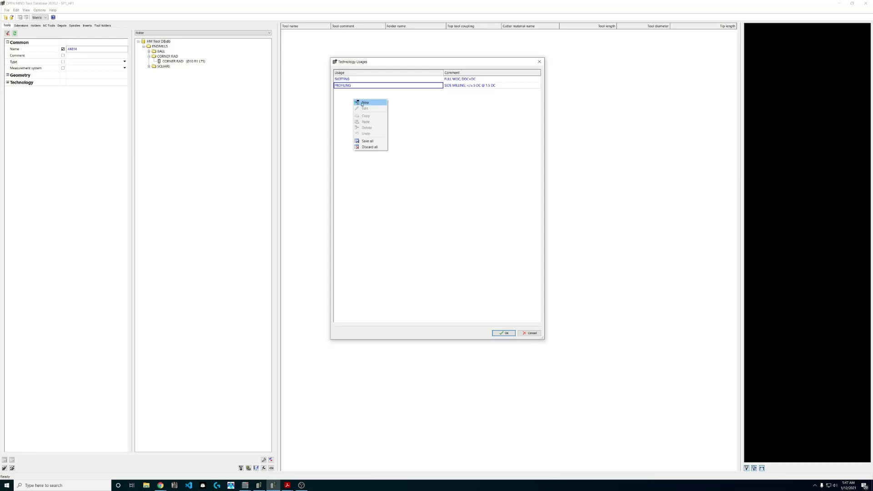
click(362, 104)
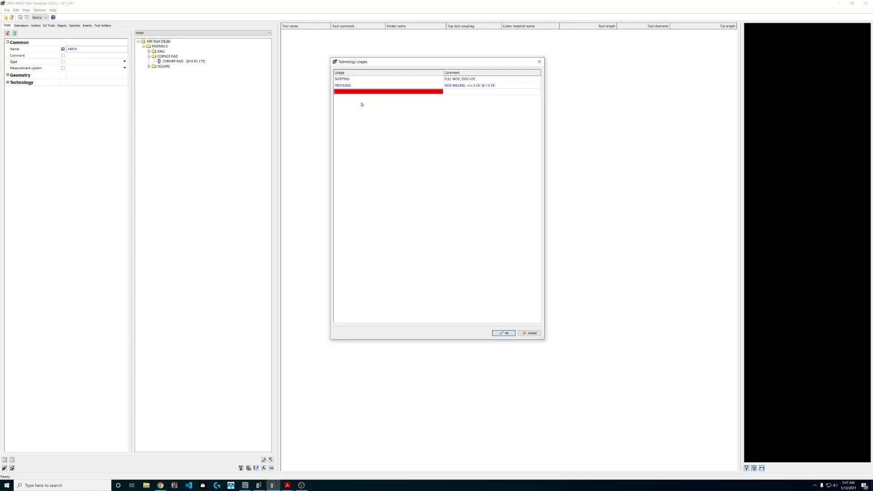
text(HSM)
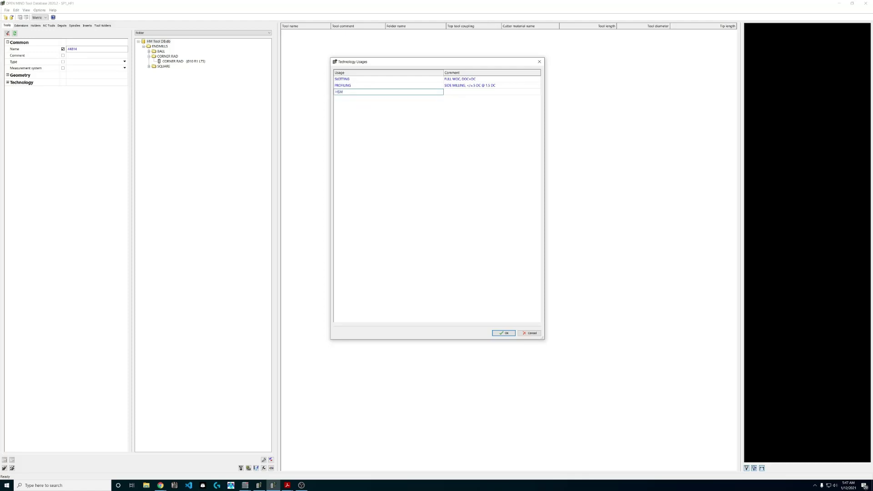
Enter the comment "HIGH SPEED CUTTING, </= .05DC @ </= 2*DC" for the HSM usage.
click(462, 92)
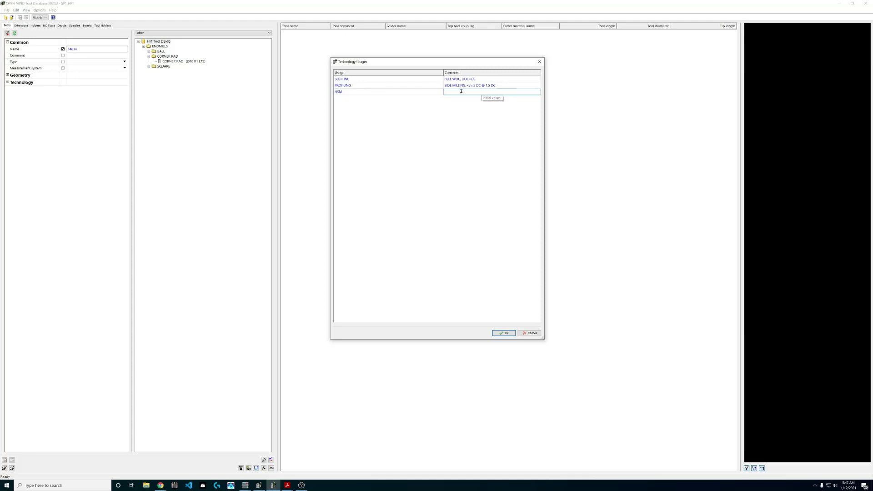
text(HIGH SPEED CU)
text(.065)
key(BackSpace)
key(BackSpace)
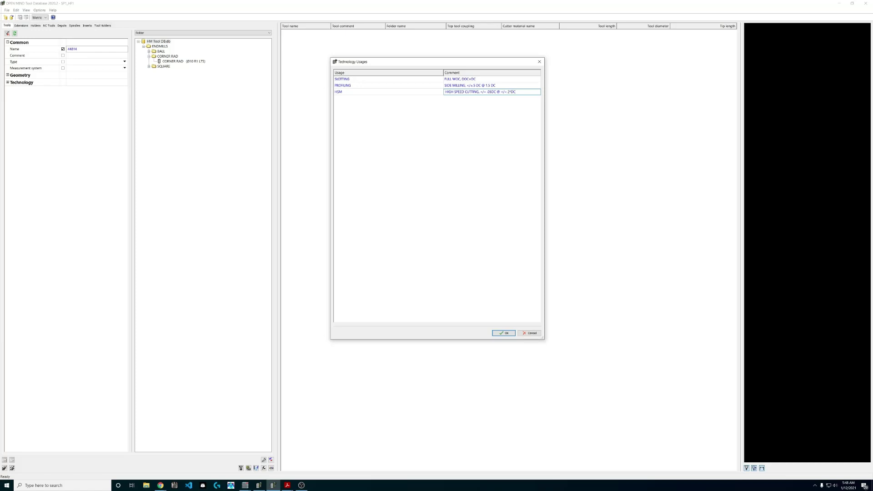
Put a "*" before the last DC in the PROFILING usage's comment and accept the technology usages.
click(490, 85)
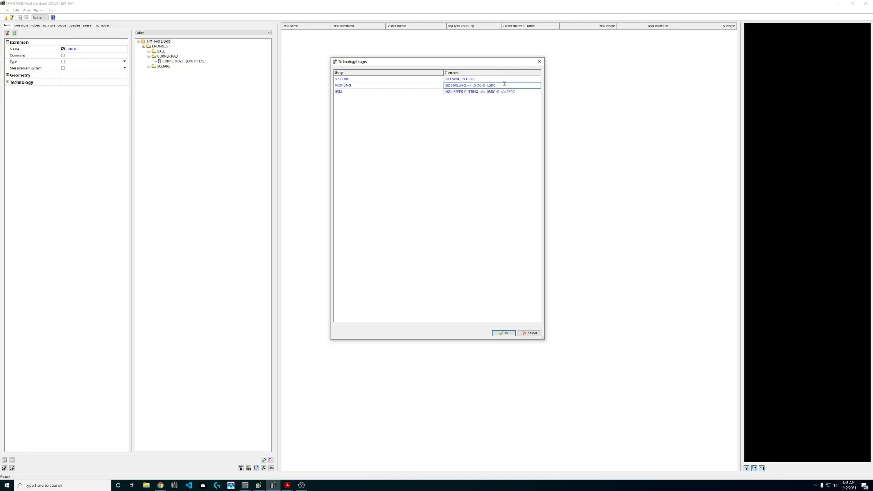
text(*)
key(BackSpace)
click(508, 334)
Set the number of cutting edges to 3 in the technology data of the CORNER RAD end mill.
click(187, 62)
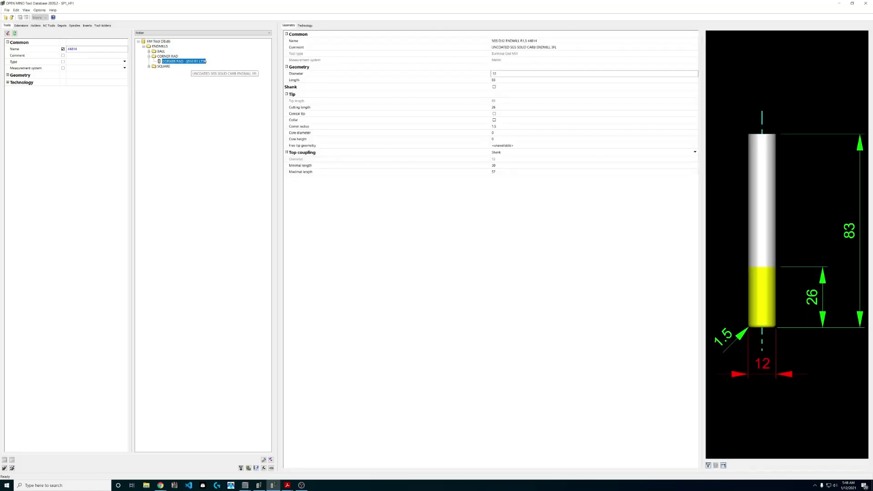
click(308, 28)
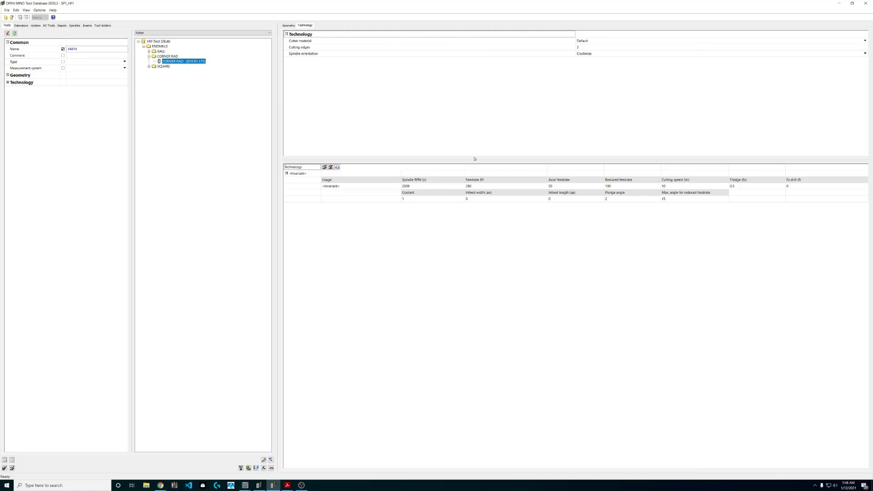
click(582, 47)
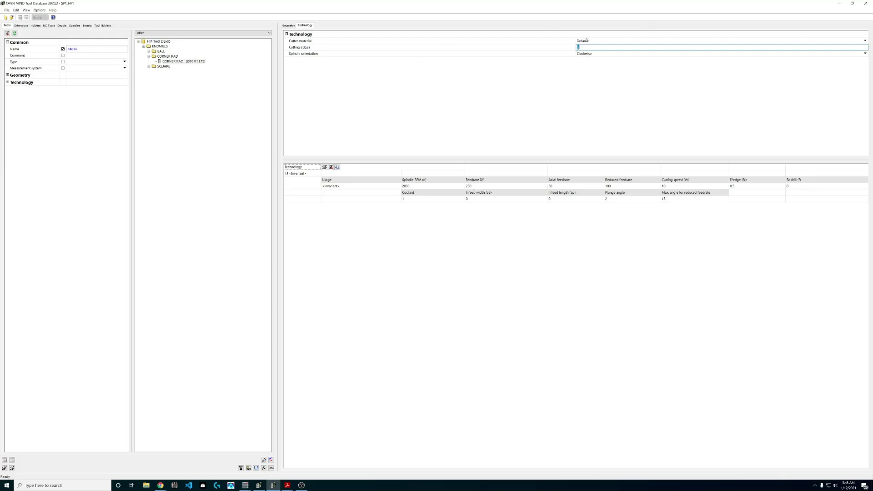
text(3)
click(329, 240)
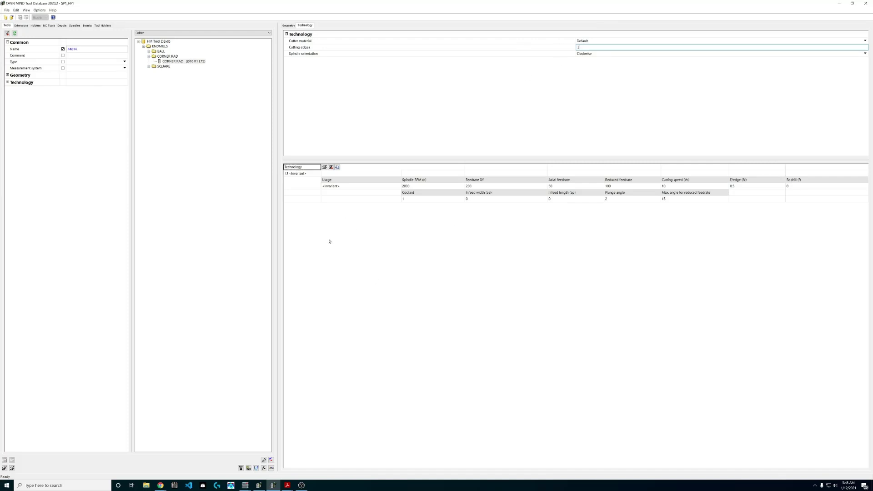
Add the material 01- ALUMINUM (WROUGHT) (ISO N) to the end mill's technology data.
click(290, 173)
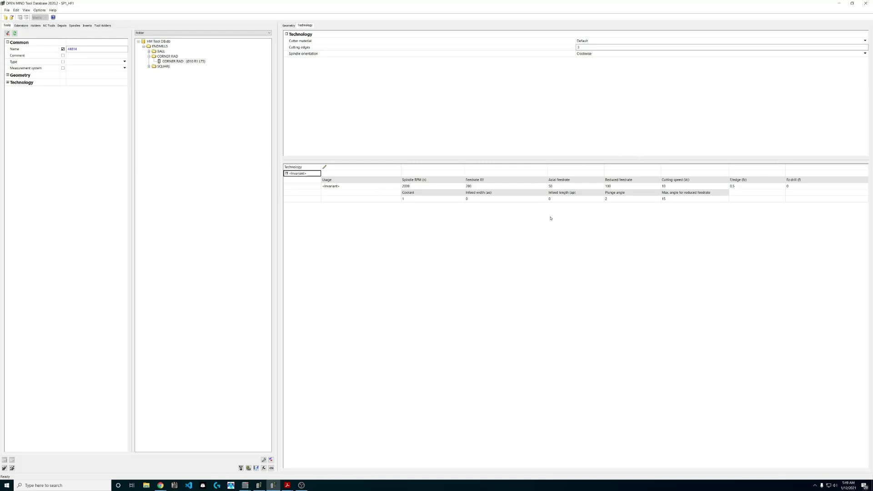
click(324, 167)
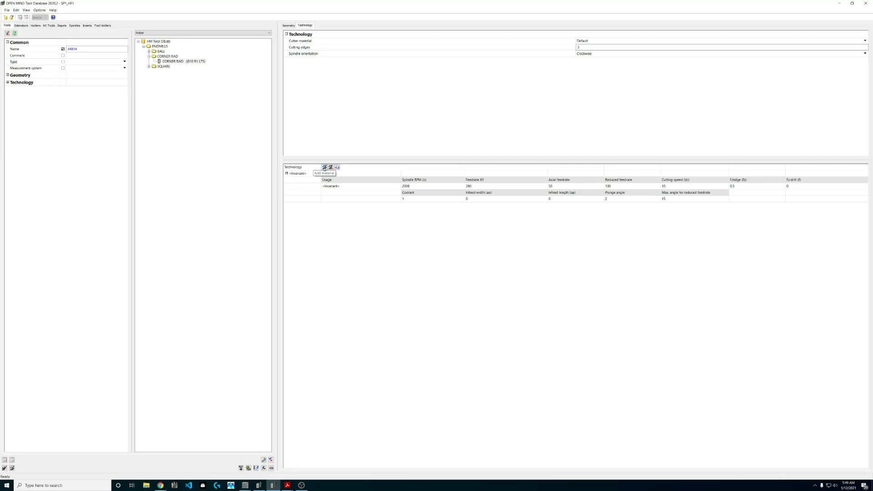
click(325, 168)
click(325, 168)
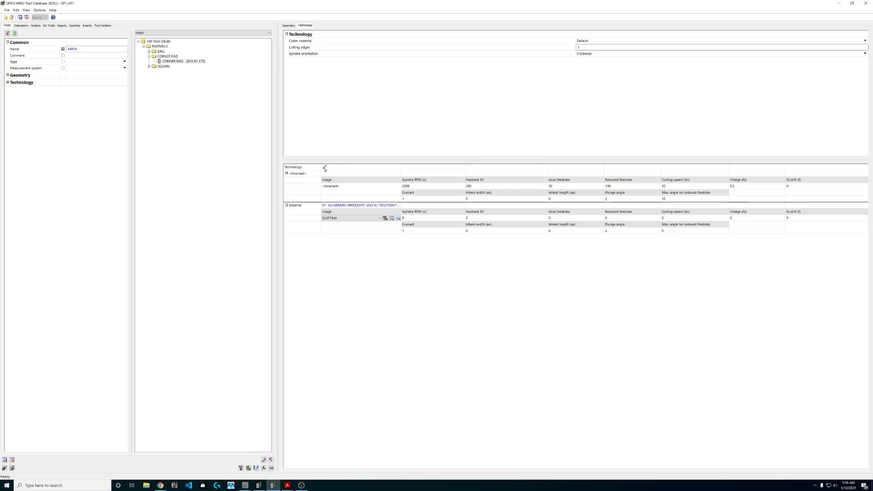
click(382, 205)
click(380, 206)
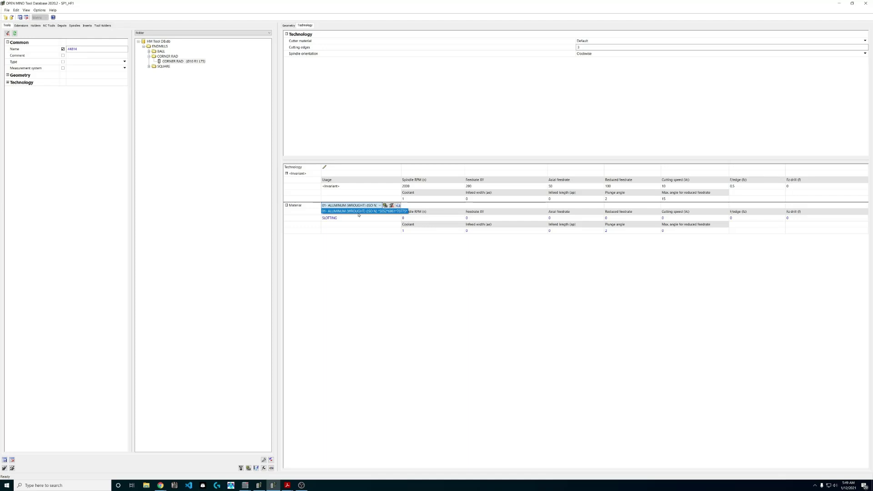
click(362, 211)
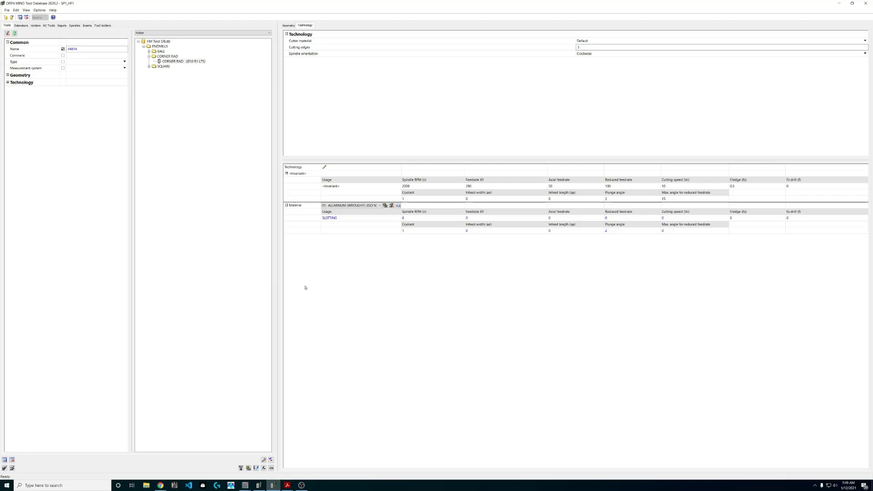
Turn off the tool name filter, set the aluminum entry's usage to HSM and the cutter material to SGS SERIES43 MCR.
click(63, 49)
click(327, 218)
click(327, 219)
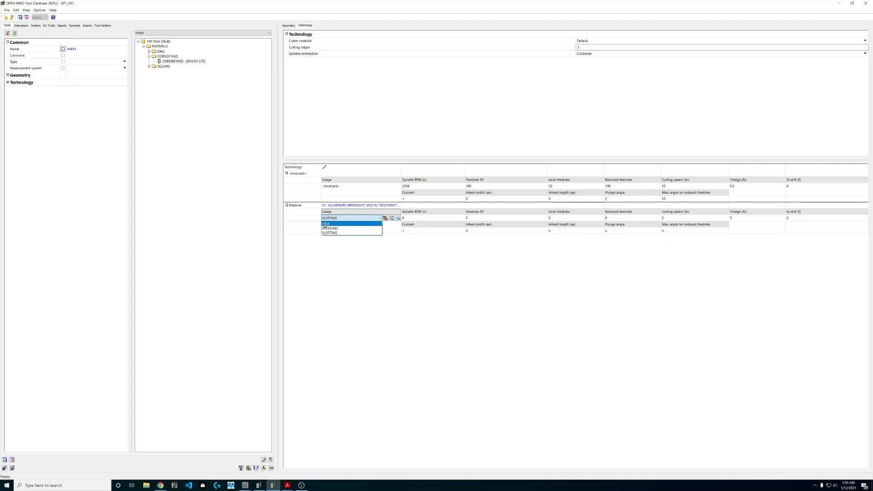
click(326, 224)
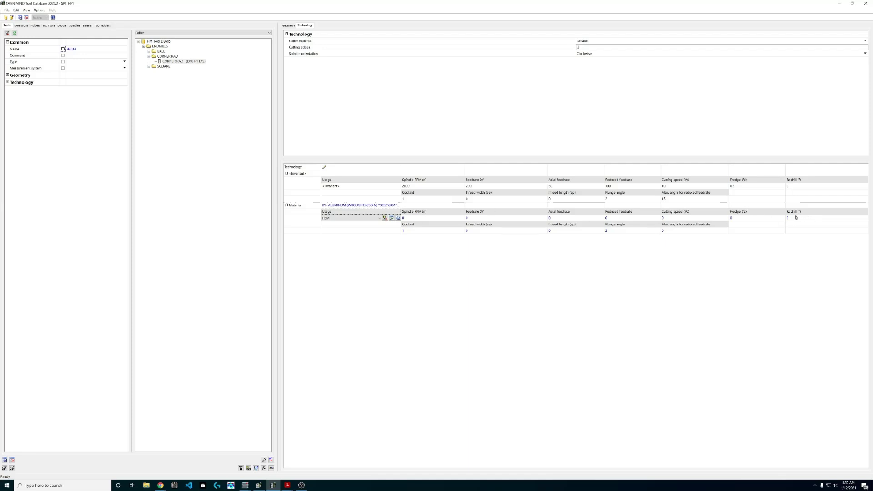
click(587, 41)
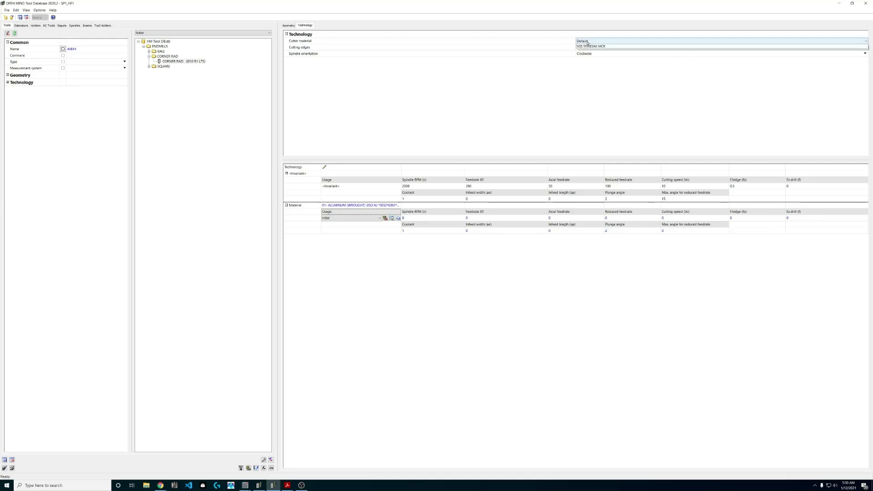
click(583, 51)
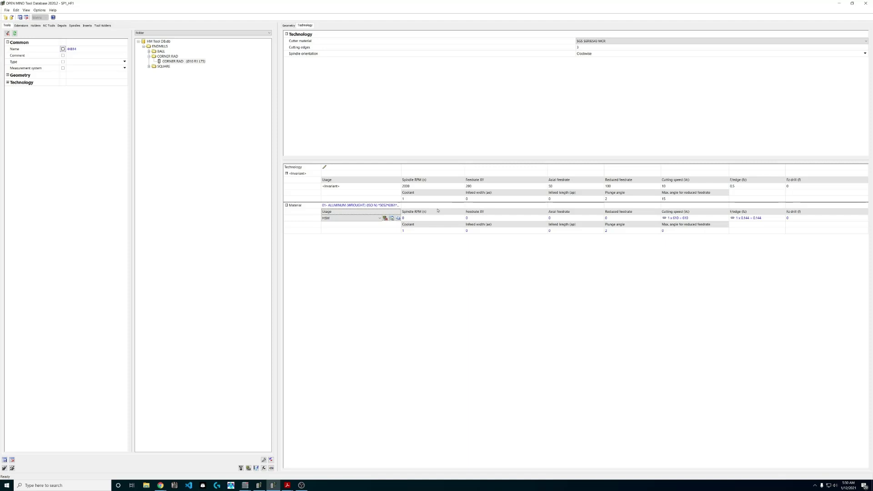
Assign the calculation formulas to the spindle RPM and XY feedrate of the aluminum HSM usage.
click(462, 219)
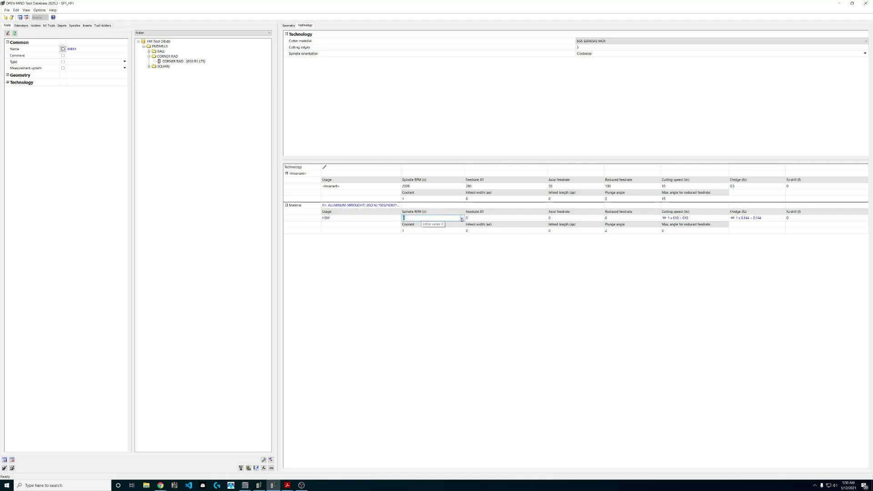
click(462, 219)
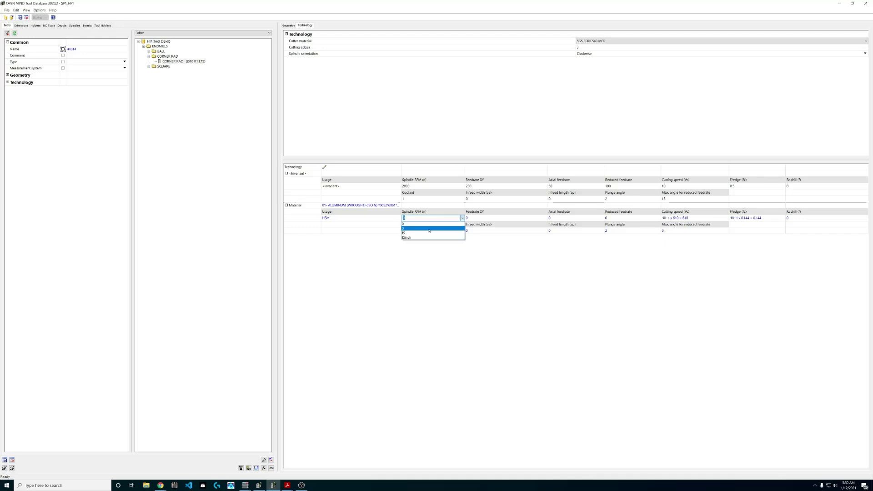
click(406, 234)
click(506, 218)
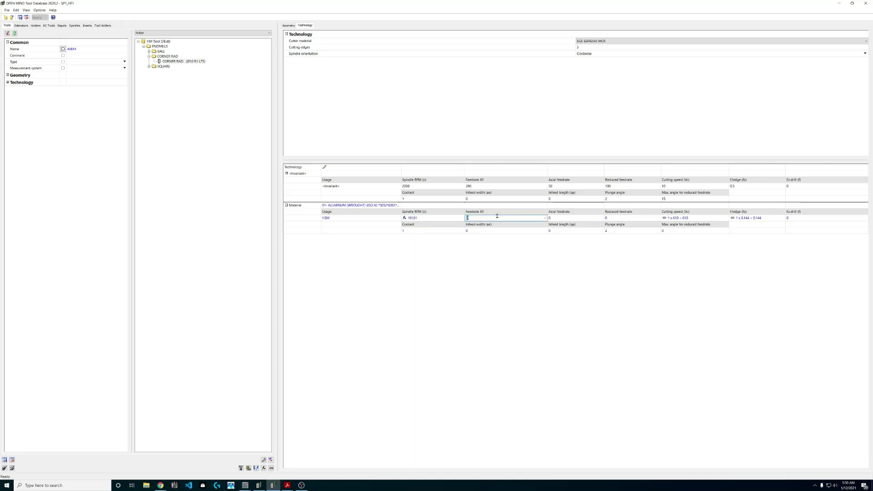
mouse_move(406, 220)
click(546, 218)
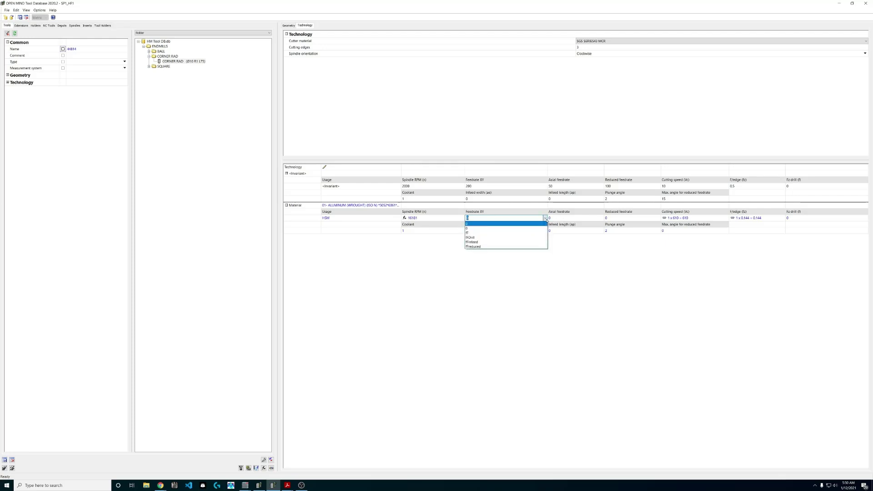
click(478, 234)
Assign the fF feedrate formula to the axial feedrate of the aluminum HSM usage.
click(601, 219)
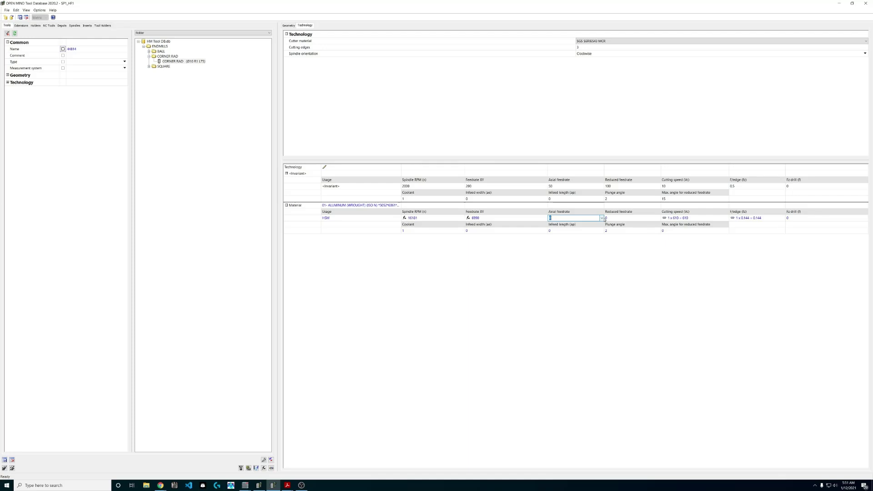
click(602, 218)
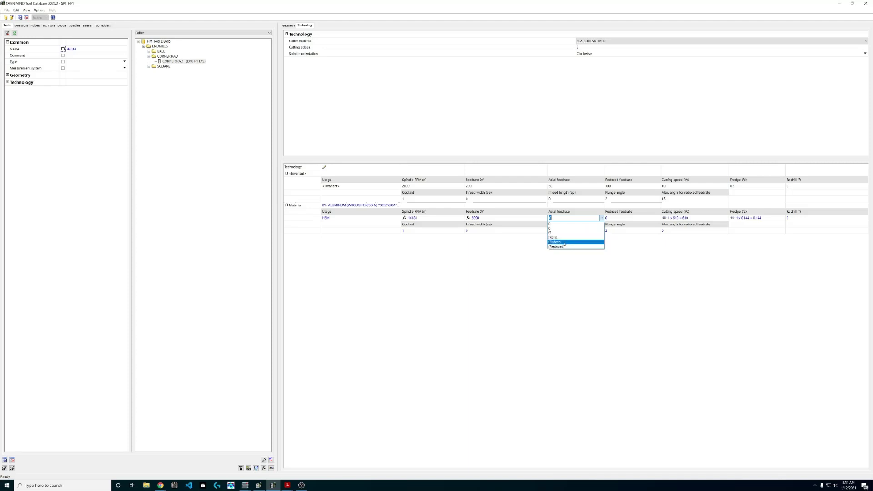
click(567, 218)
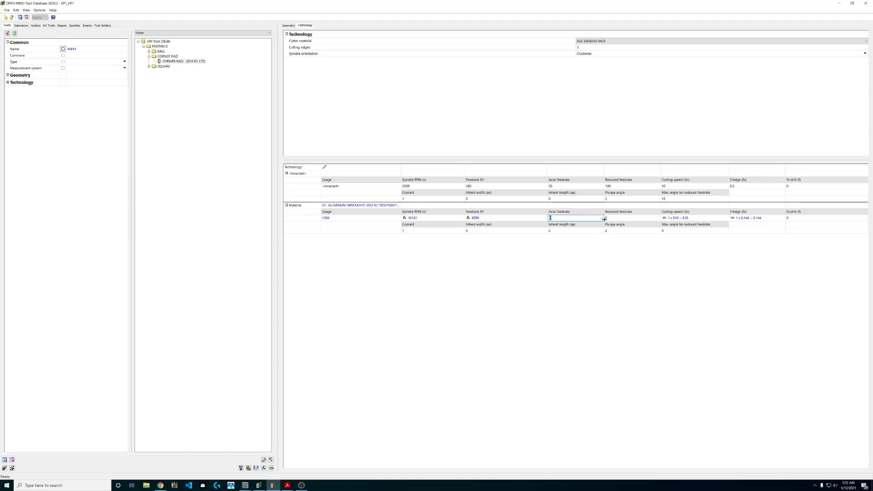
click(603, 219)
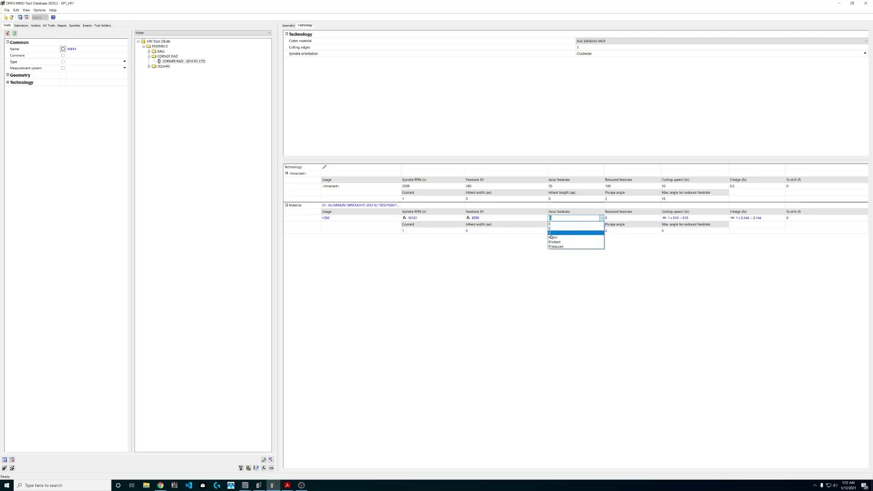
click(551, 234)
click(583, 230)
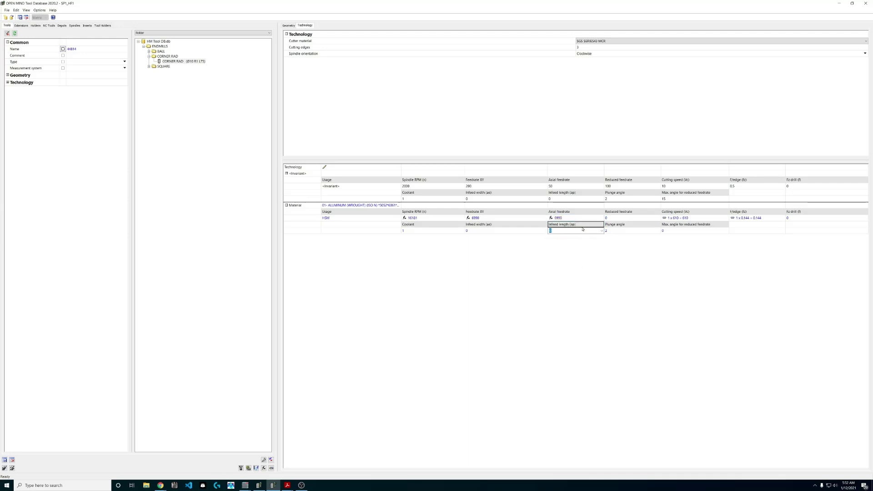
Set the HSM usage's maximum angle for reduced feedrate to 30 and assign the fFreduced formula to its reduced feedrate.
click(641, 218)
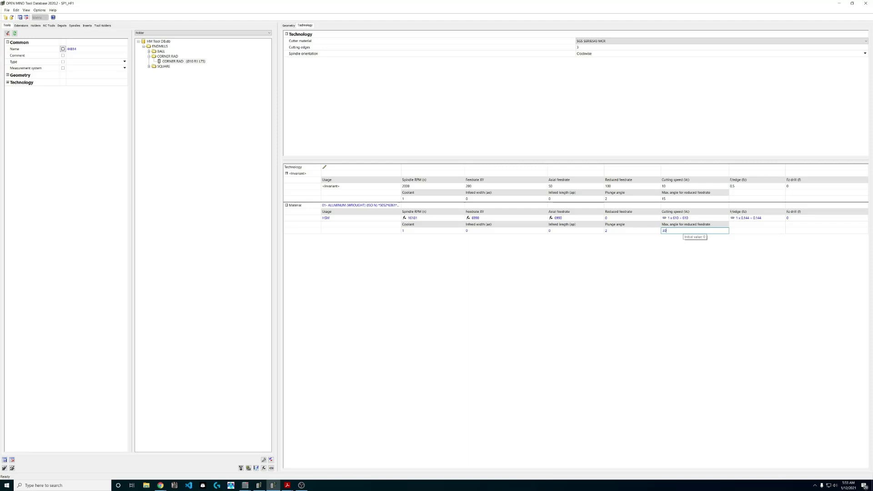
click(607, 218)
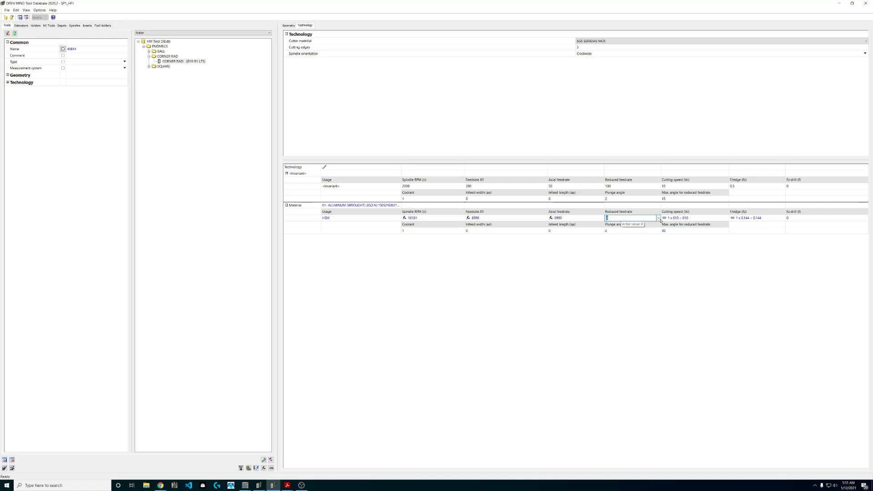
click(658, 218)
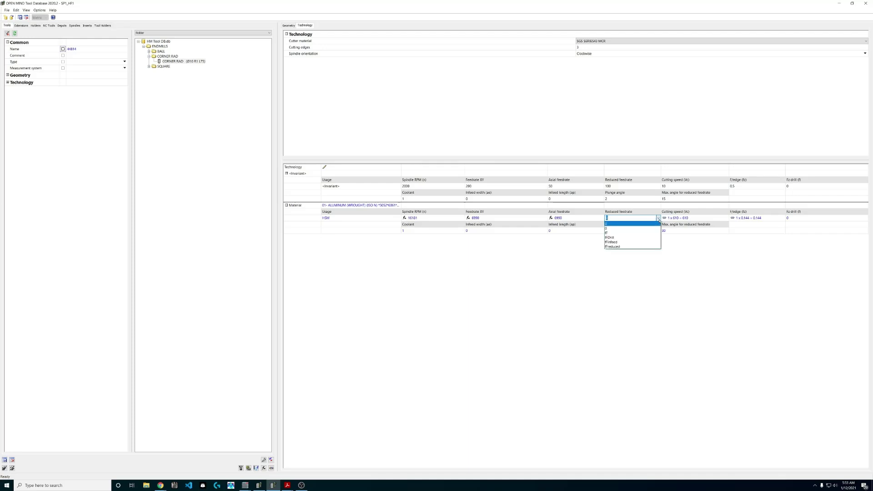
click(619, 247)
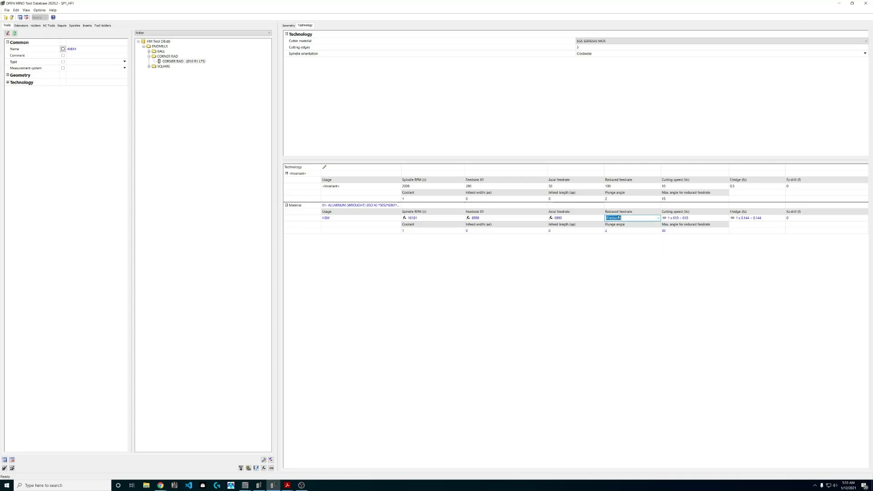
click(632, 229)
Review the HSM usage's feedrates, plunge angle and infeed width, and check its available coolants.
mouse_move(615, 219)
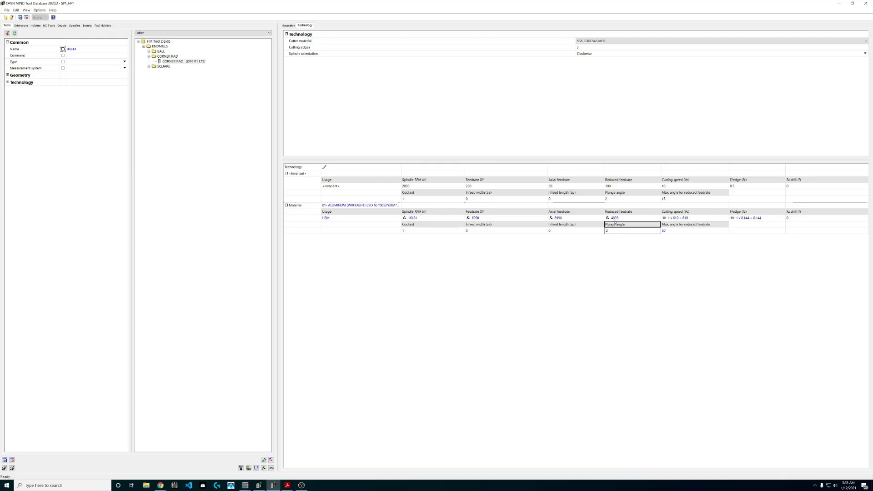
mouse_move(559, 221)
mouse_move(672, 220)
click(621, 230)
click(495, 232)
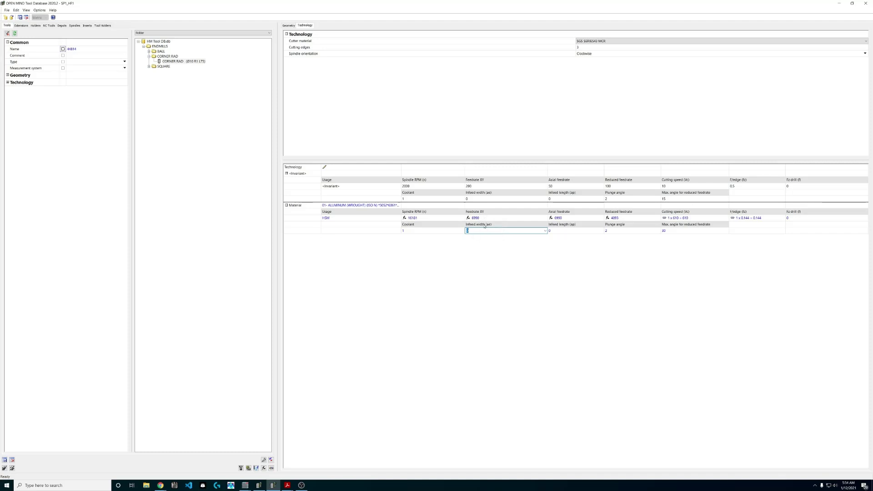
click(489, 225)
click(418, 230)
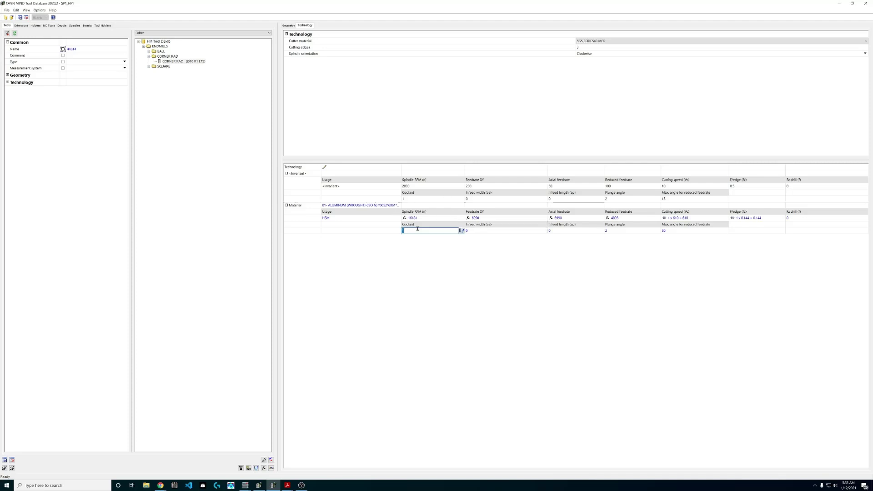
click(462, 230)
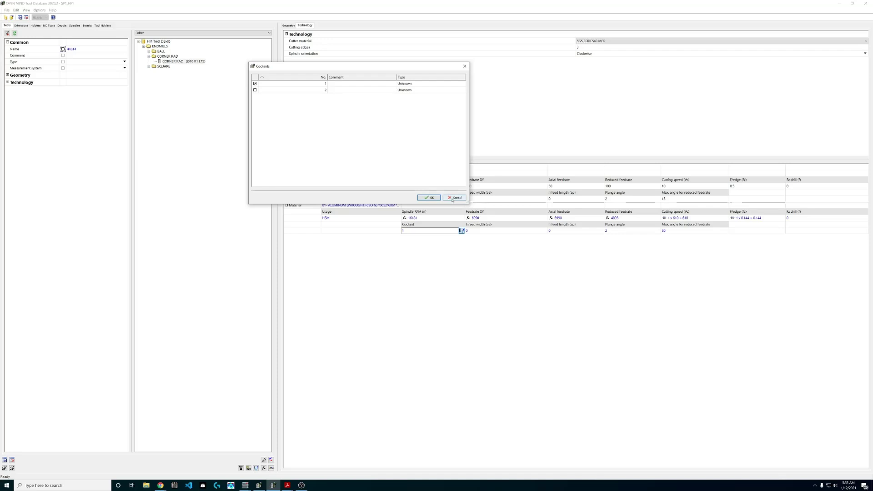
click(429, 198)
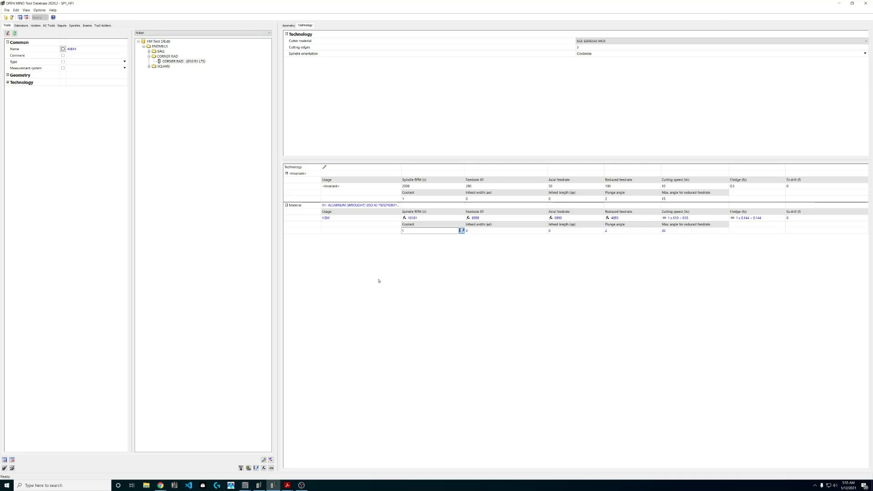
Add a new coolant of type External air with the comment DMG AIR BLAST to the database's coolant list.
click(159, 42)
right_click(157, 42)
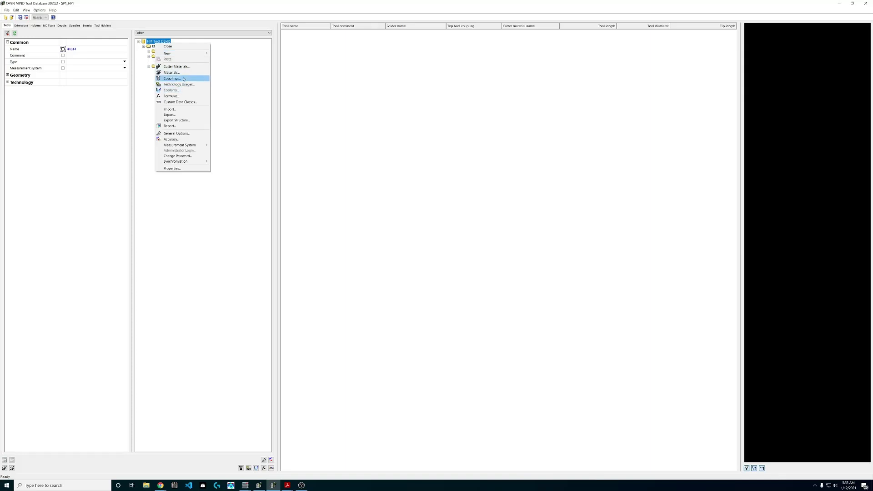
click(181, 90)
right_click(294, 110)
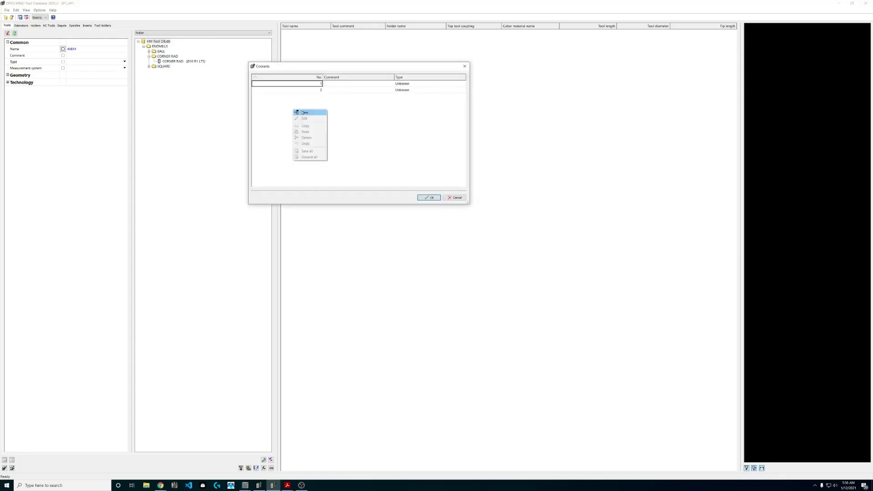
click(303, 112)
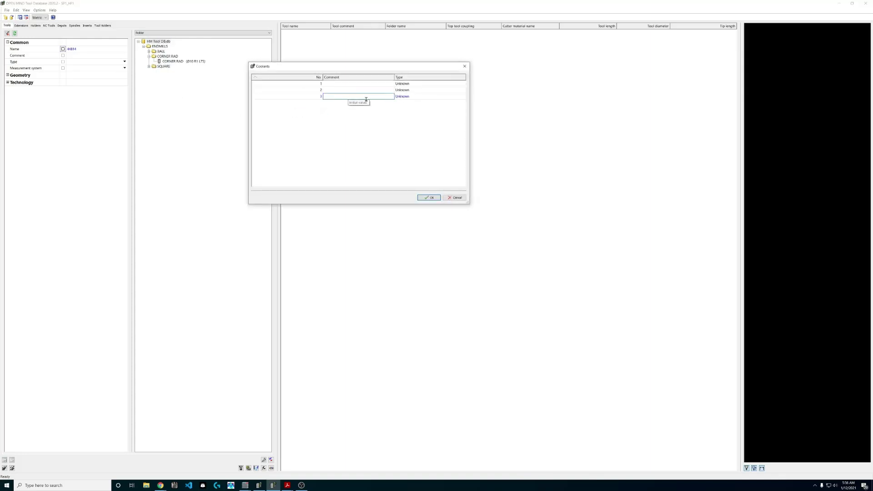
click(413, 97)
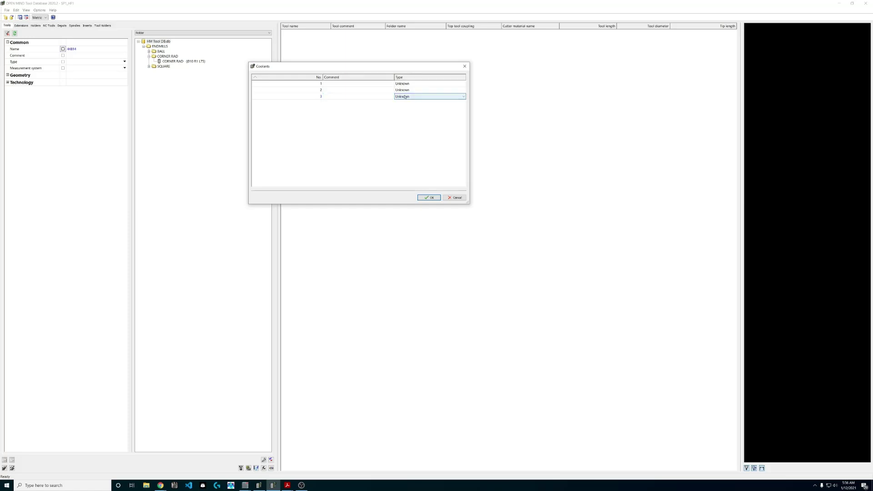
click(405, 97)
click(412, 102)
click(358, 97)
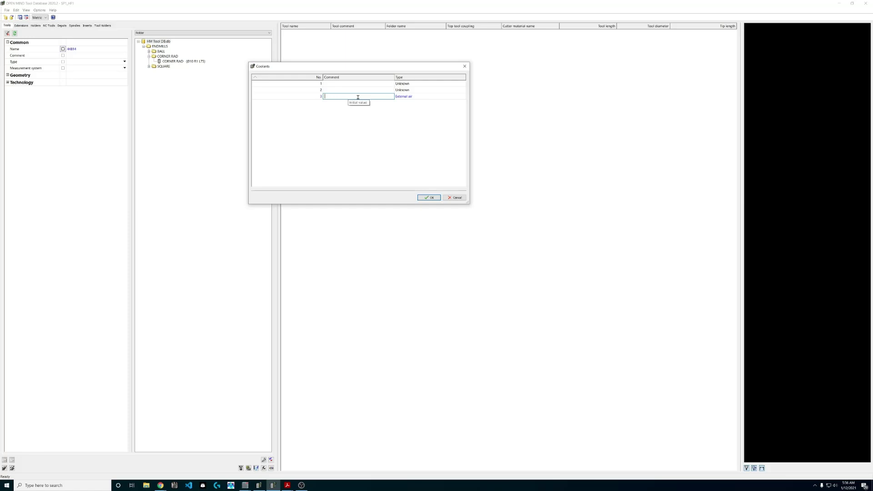
text(DMG)
text( AIR BLADS\)
click(429, 197)
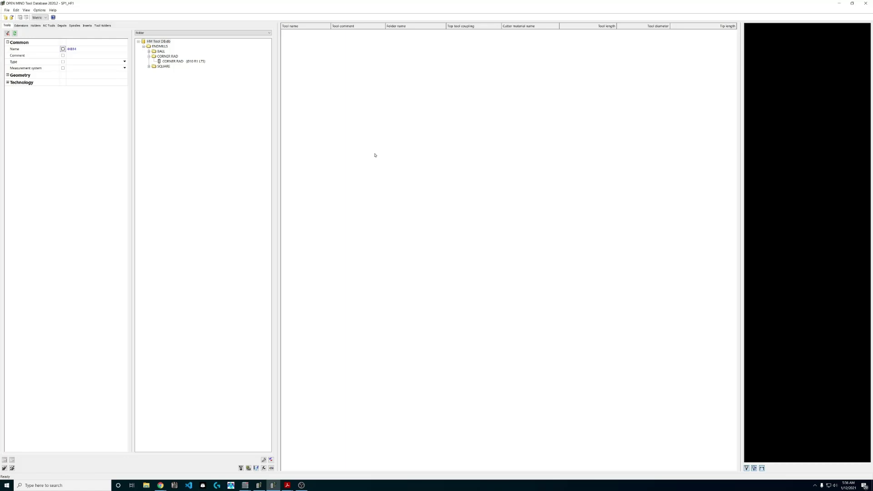
Open the technology data of the CORNER RAD end mill.
click(177, 61)
click(304, 25)
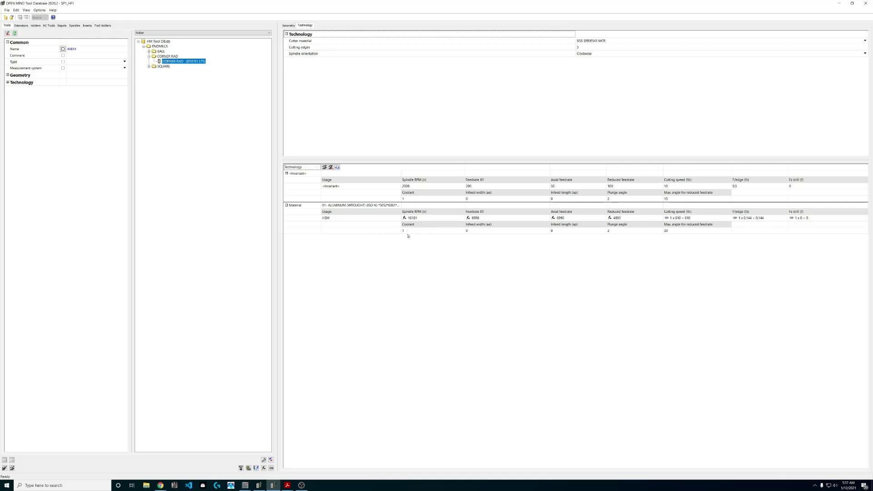
Try an infeed width (ae) of 0.05 for the aluminum HSM usage and attempt to extend it with a multiplication.
click(475, 231)
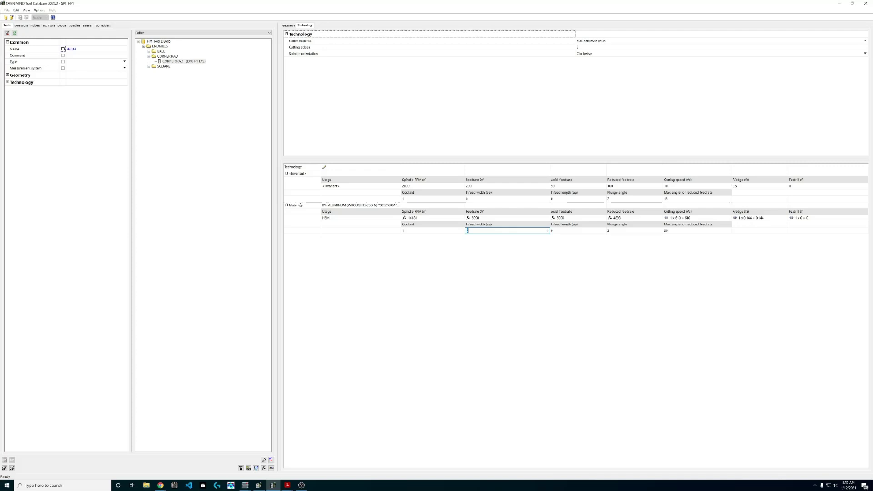
text(.05)
key(Return)
click(554, 232)
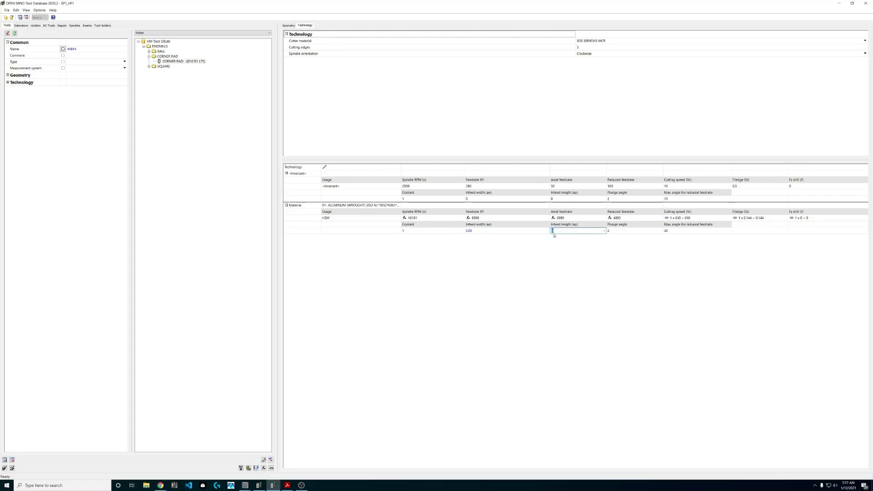
click(519, 232)
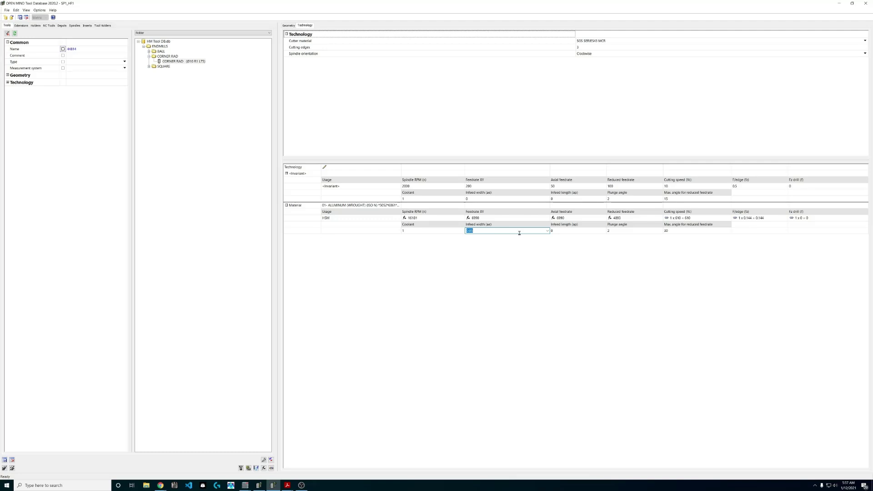
click(520, 233)
text(*)
click(569, 231)
click(521, 232)
click(547, 231)
Set the aluminum HSM usage's infeed width (ae) to 0.6 and its infeed length (ap) to 24.
click(516, 235)
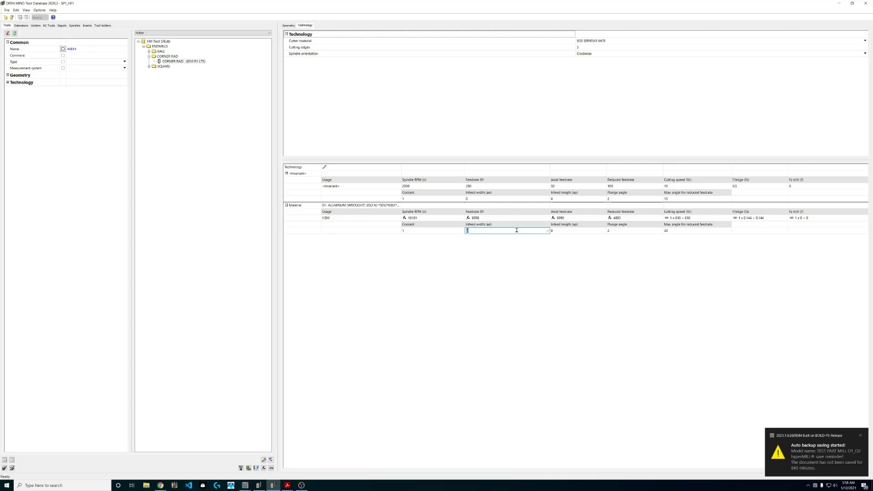
text(0.6)
click(585, 232)
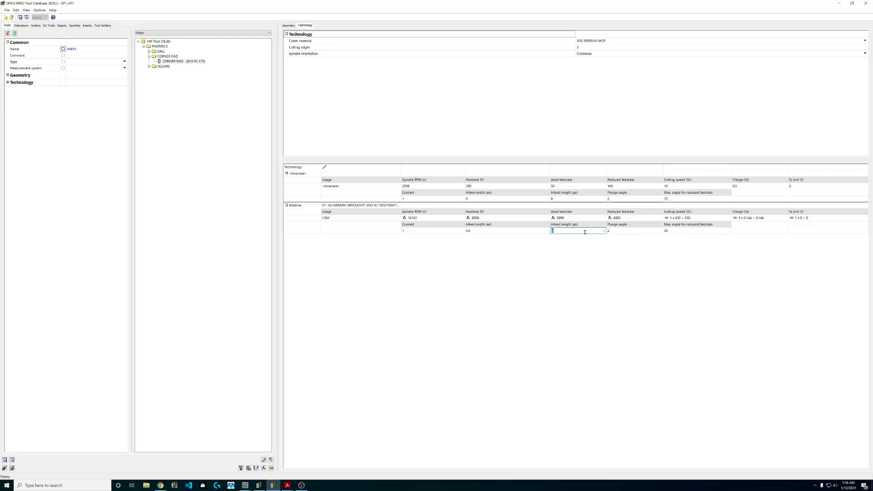
click(289, 25)
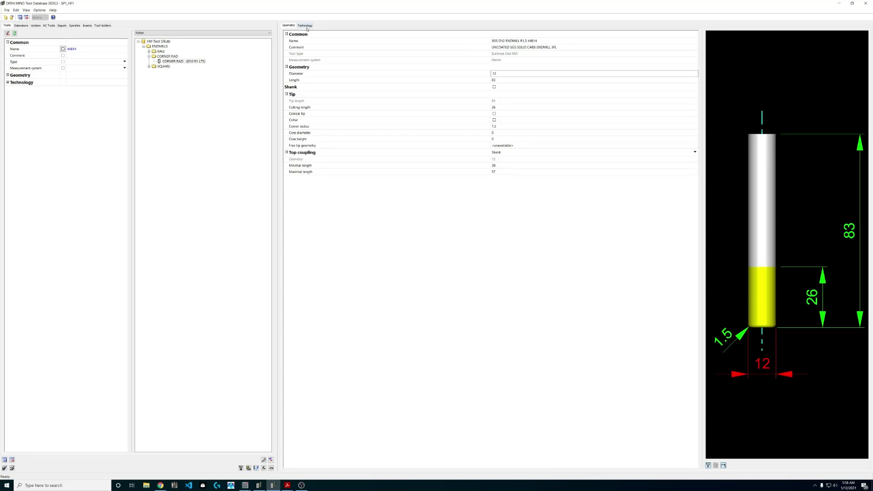
click(306, 26)
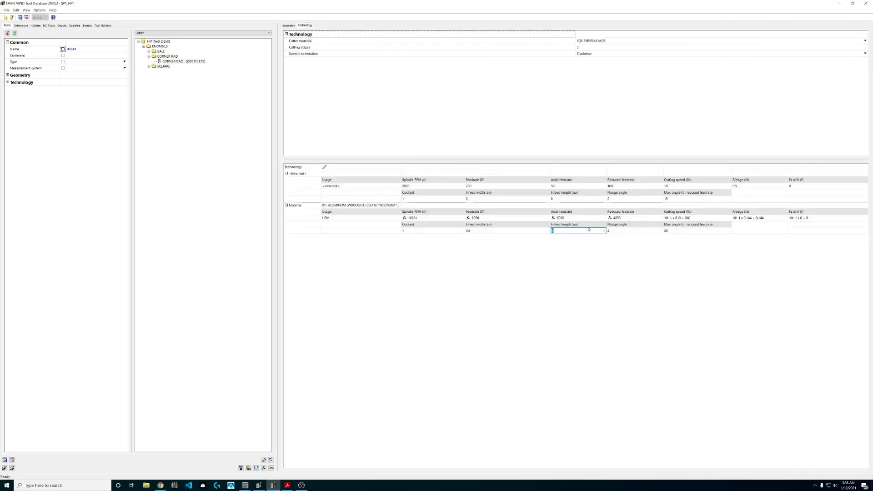
text(24)
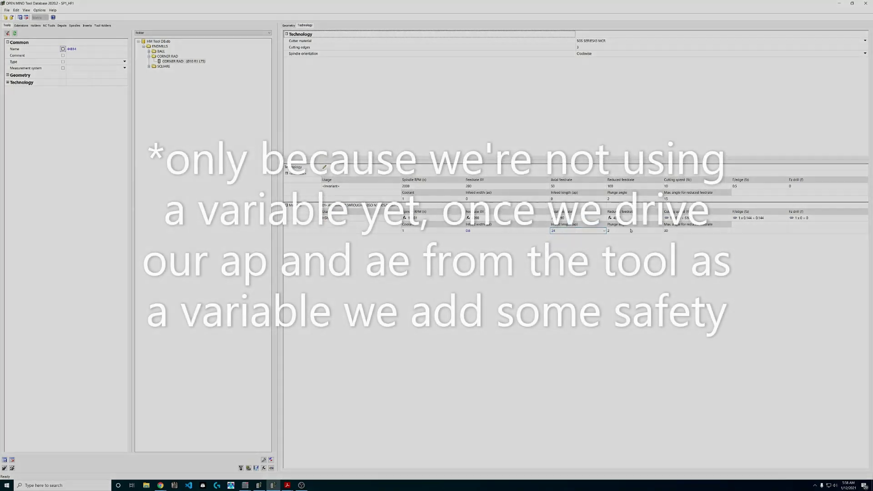
Set the plunge angle of the aluminum HSM usage to 5.
click(629, 231)
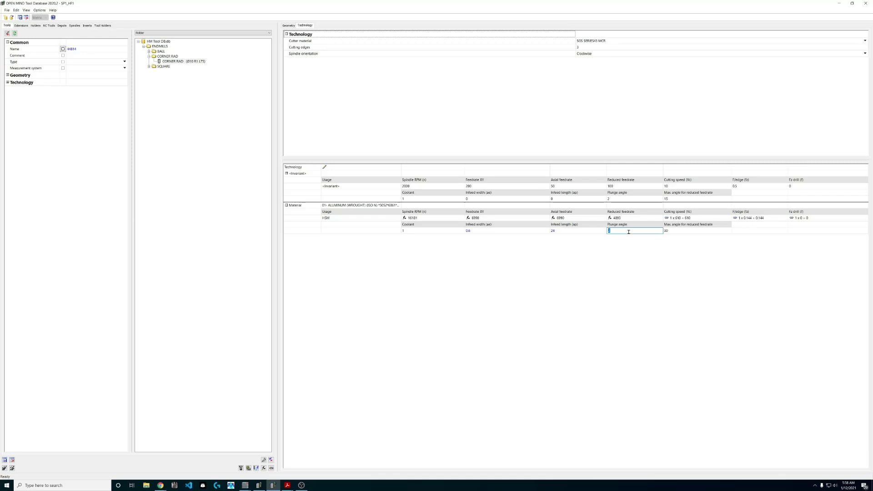
text(5)
click(678, 233)
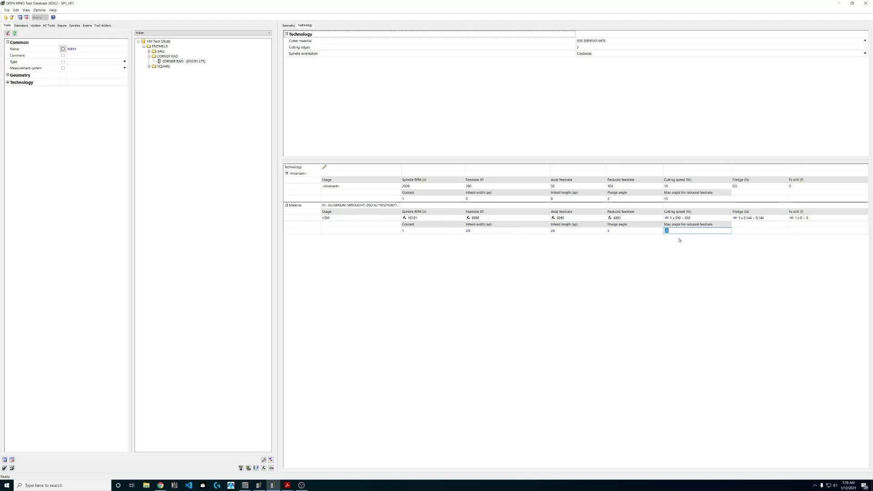
click(762, 232)
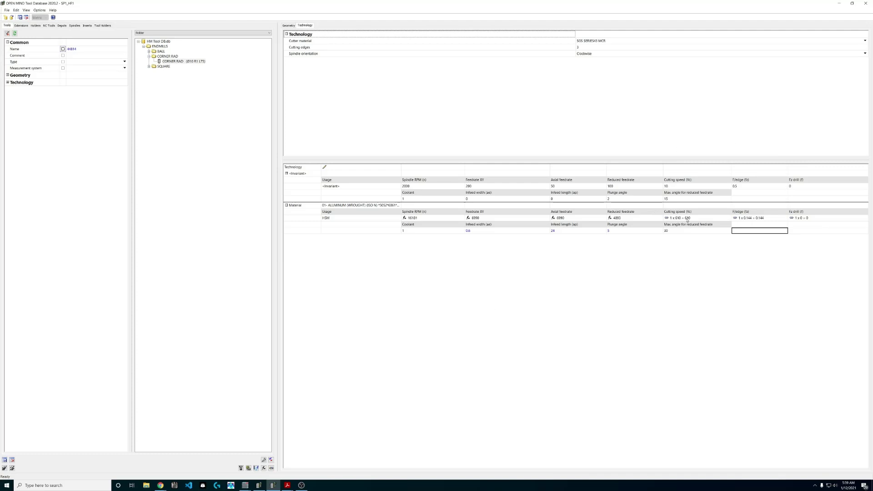
Inspect the factors and formula behind the HSM usage's feed per edge, XY feedrate and cutting speed.
double_click(742, 217)
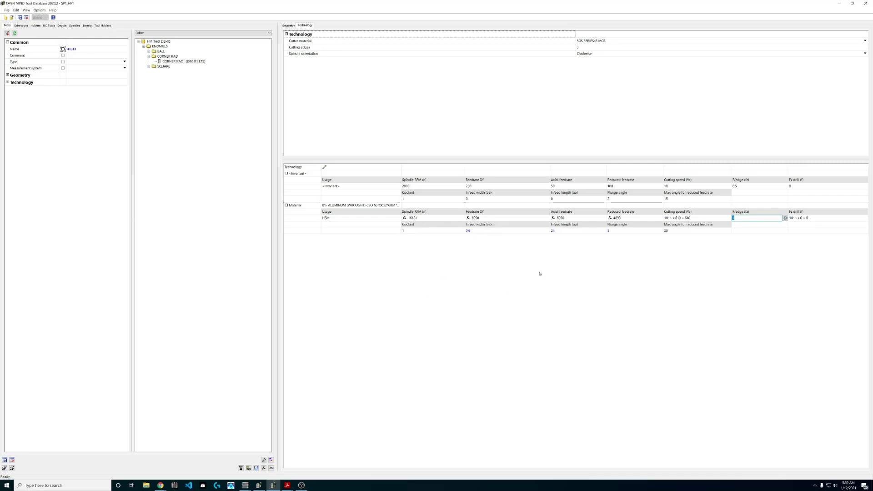
click(487, 218)
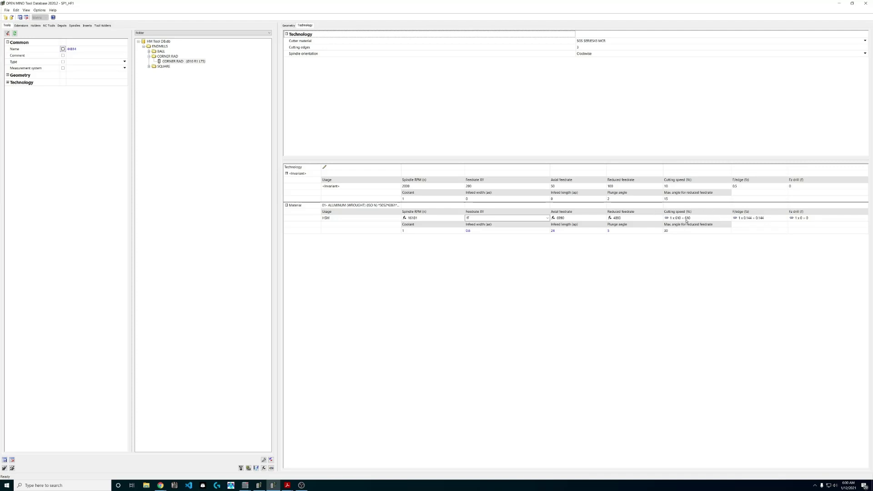
click(673, 219)
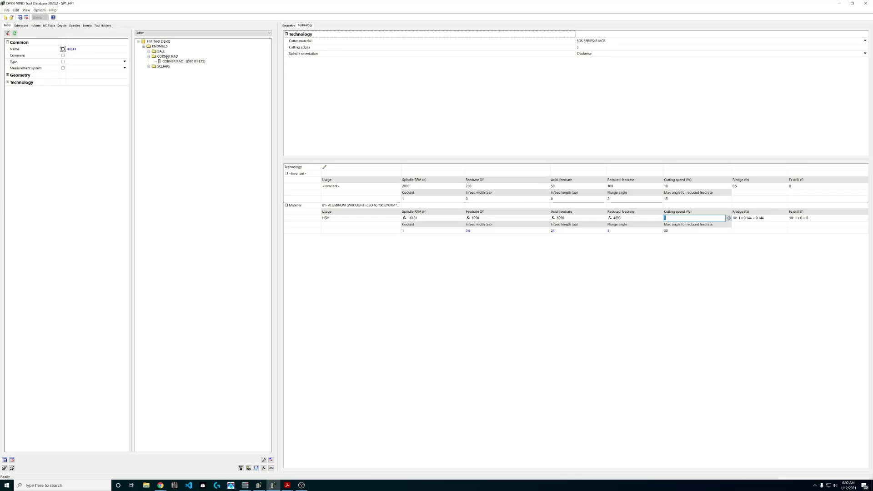
Set the cutting speed factor of the aluminum HSM usage to 1.6 and refine it to 1.64.
click(760, 221)
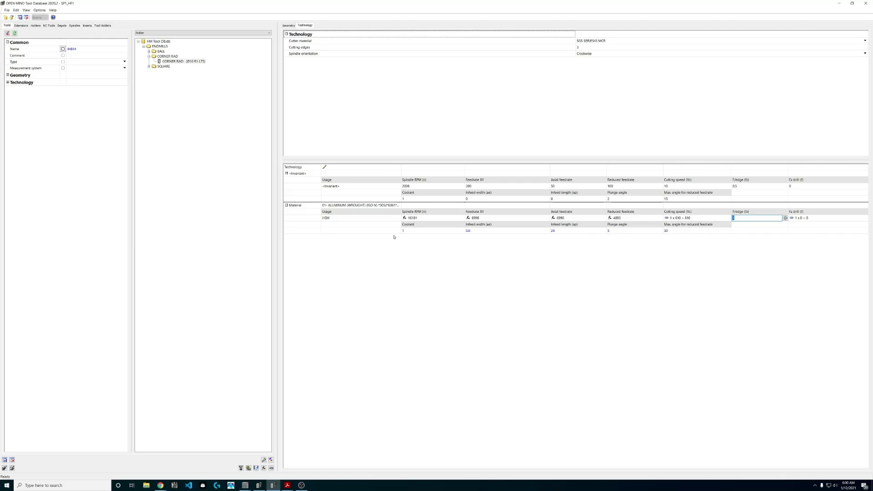
click(693, 218)
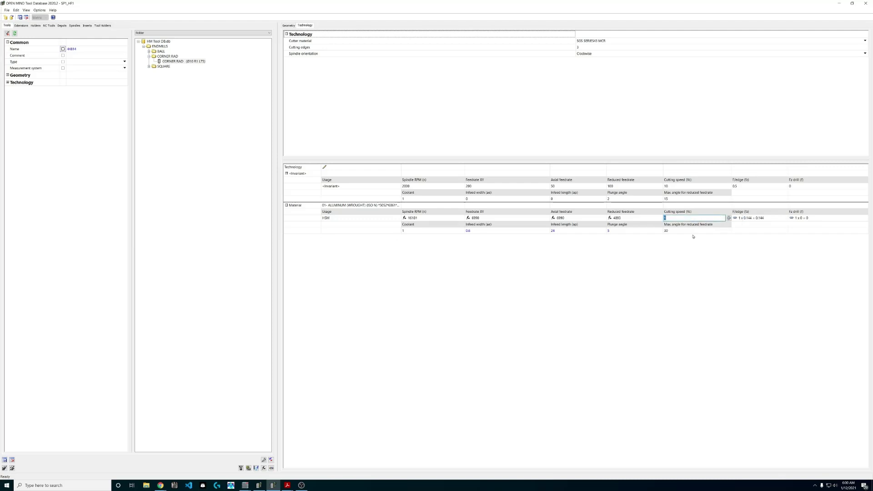
text(1)
key(Tab)
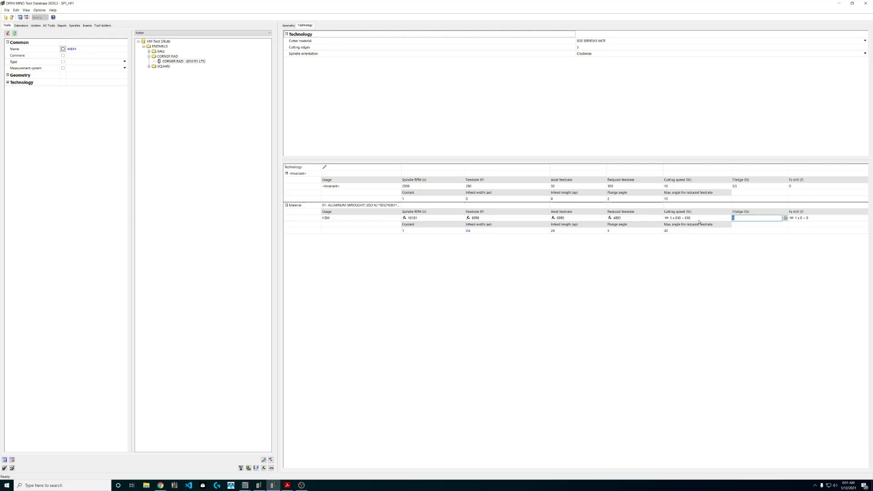
click(699, 221)
text(1.6)
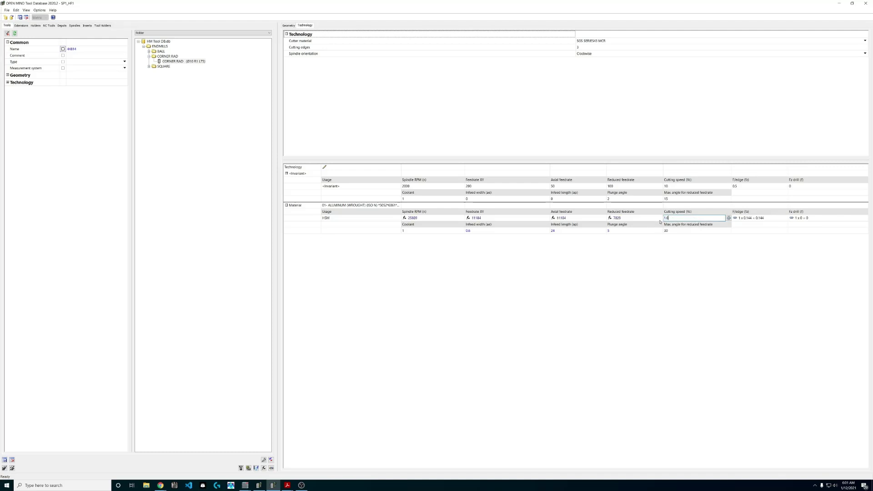
click(692, 230)
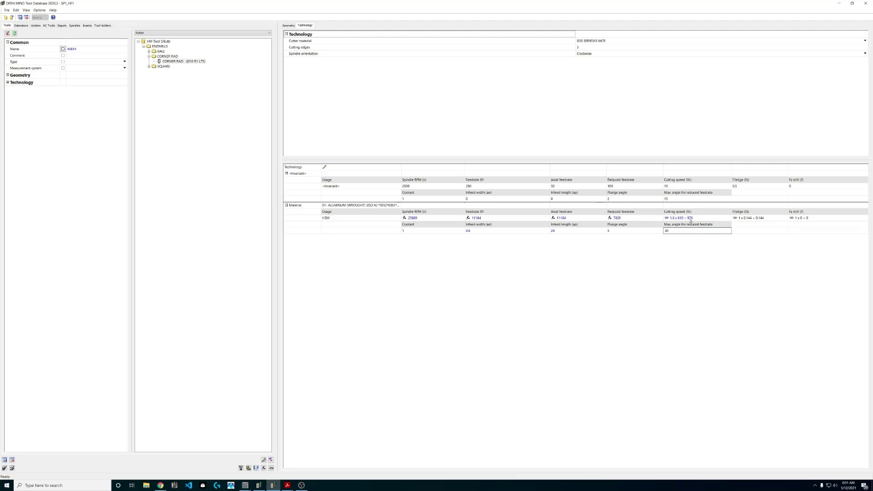
click(678, 218)
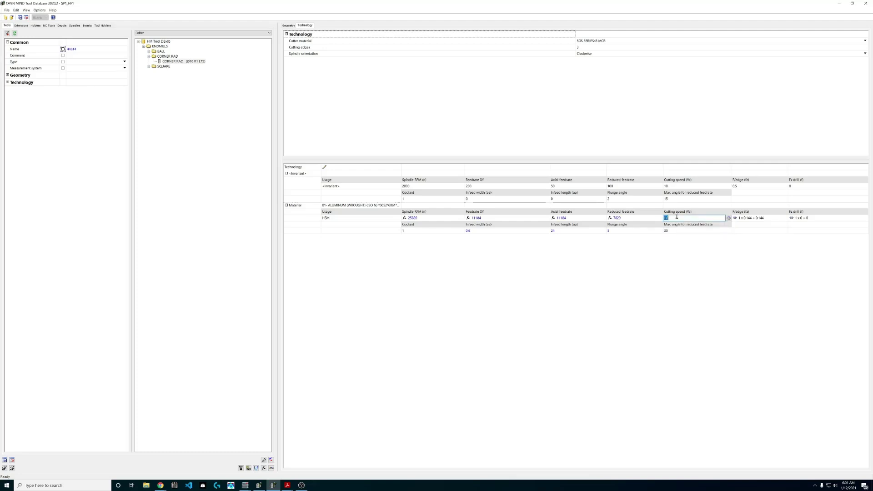
key(End)
click(696, 231)
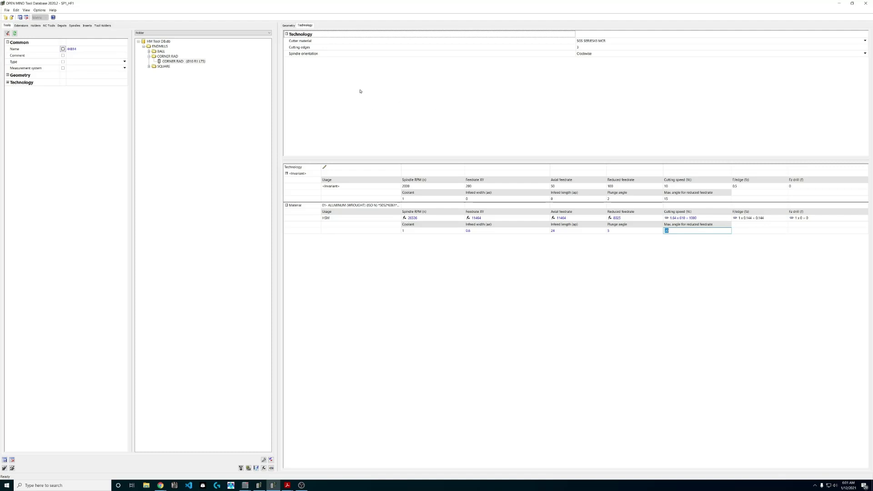
click(763, 232)
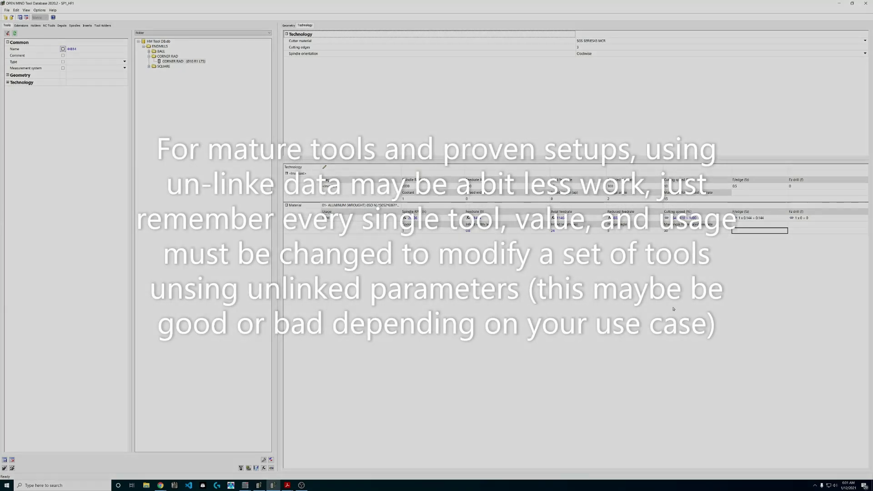
Set the feed per edge factor of the aluminum HSM usage to 2.33 and check the recalculated spindle speed and feedrate.
click(765, 218)
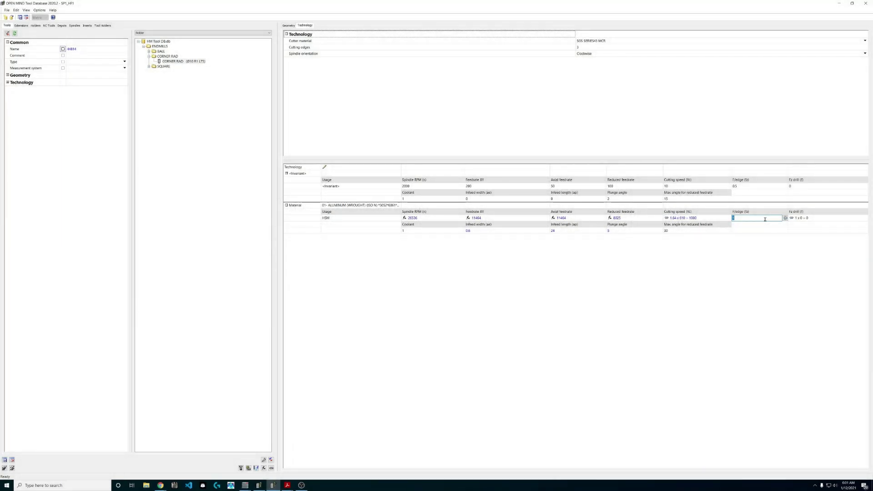
click(765, 231)
click(744, 218)
text(2.33)
click(762, 232)
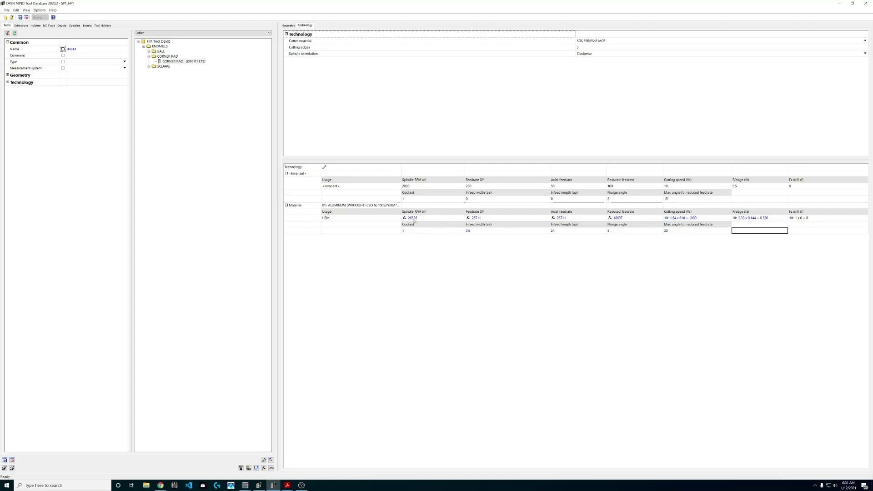
mouse_move(476, 223)
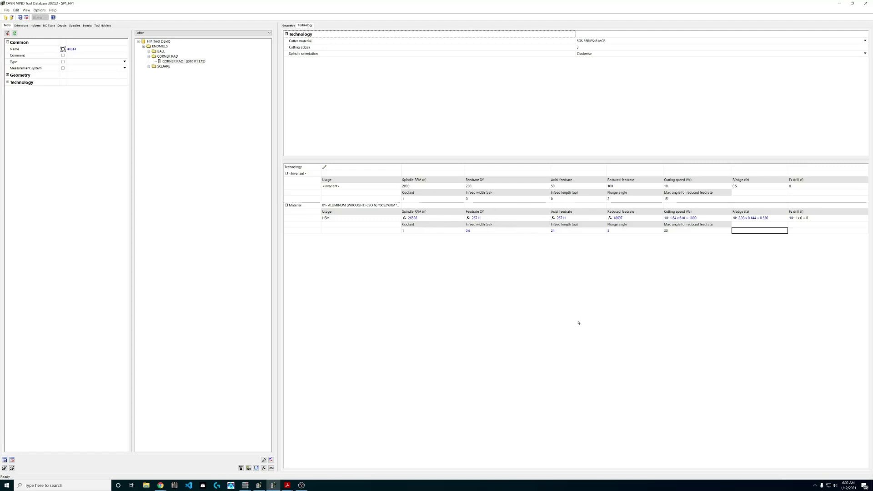
mouse_move(426, 222)
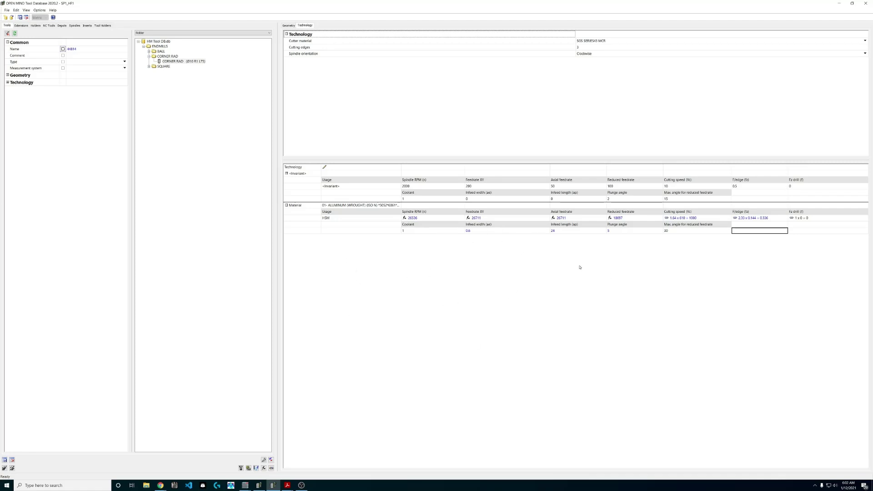
Add the SLOTTING and PROFILING usages to the aluminum material.
click(386, 205)
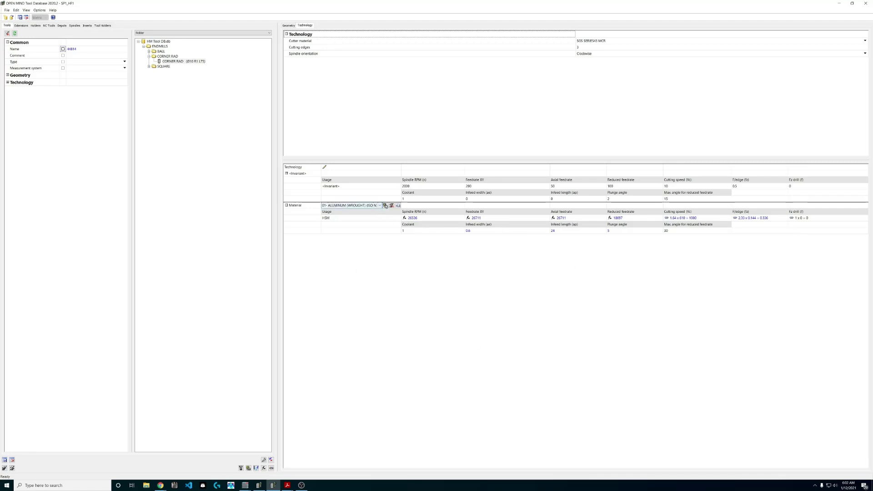
click(385, 205)
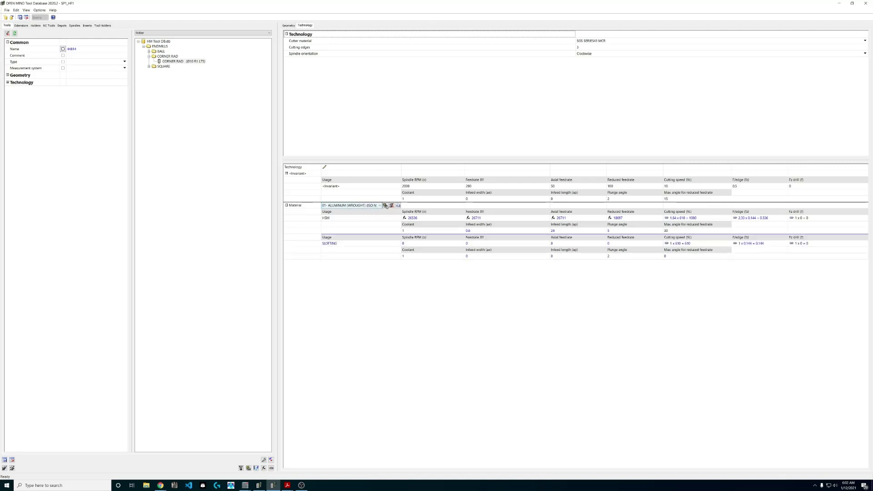
click(386, 205)
click(351, 243)
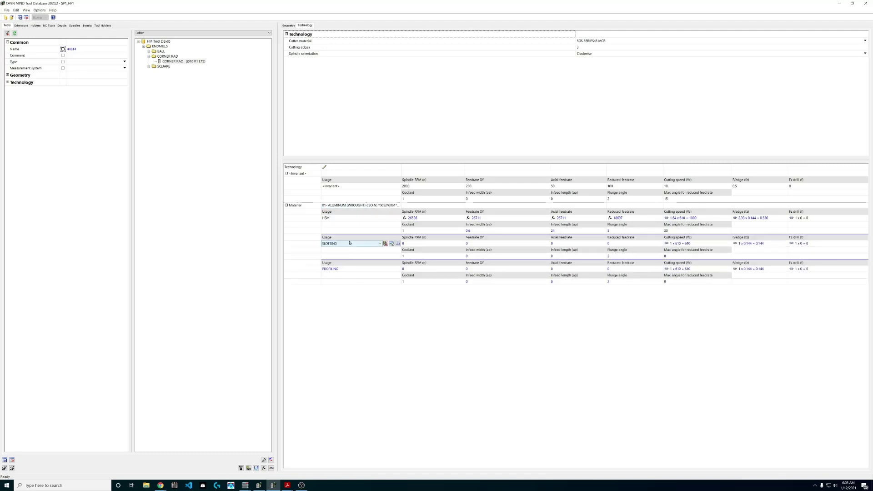
click(346, 269)
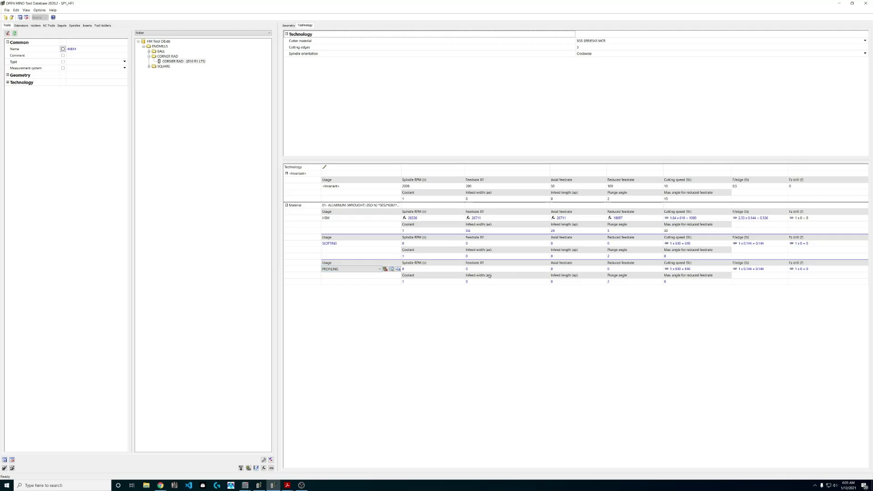
Assign calculation formulas to the slotting usage's spindle RPM and XY feedrate.
click(462, 244)
click(463, 245)
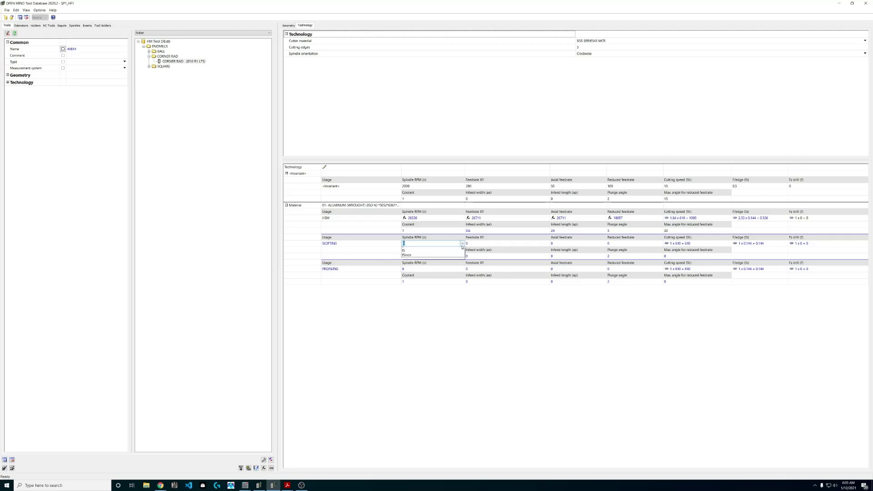
click(440, 255)
click(482, 244)
click(547, 245)
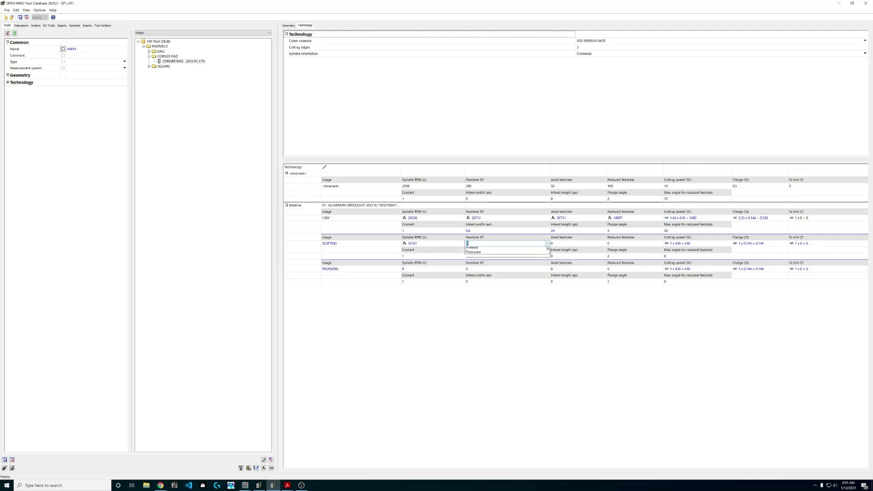
click(505, 259)
Assign calculation formulas to the slotting usage's axial feedrate and reduced feedrate.
click(564, 244)
click(607, 244)
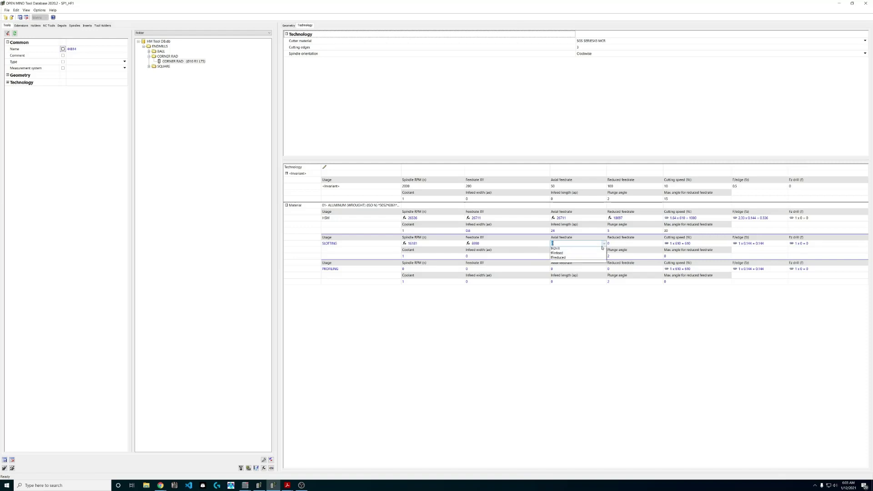
click(568, 257)
click(629, 244)
click(660, 245)
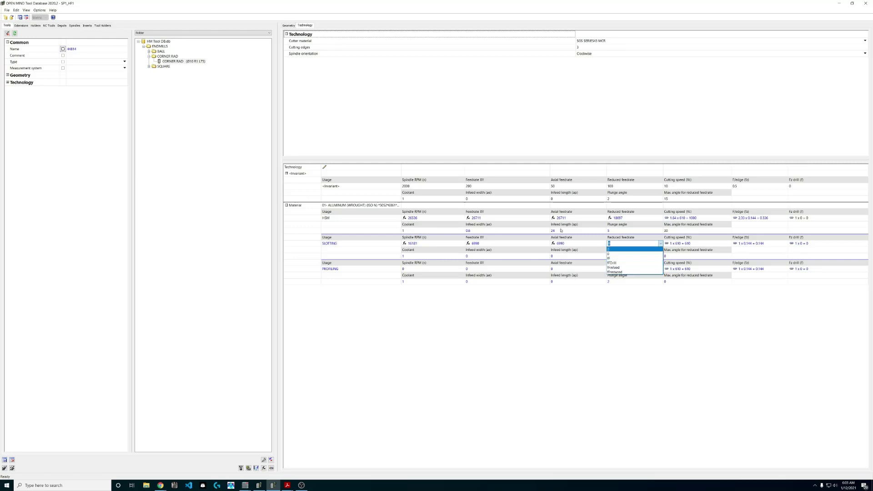
click(623, 249)
click(626, 271)
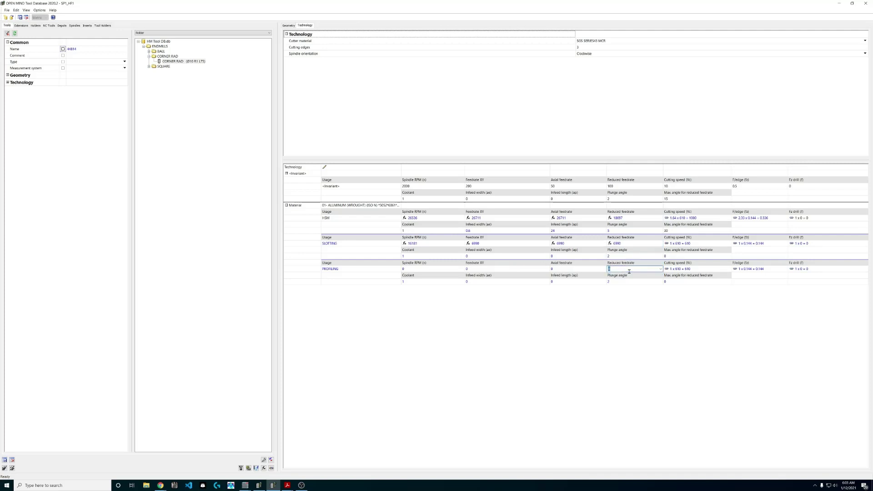
click(407, 270)
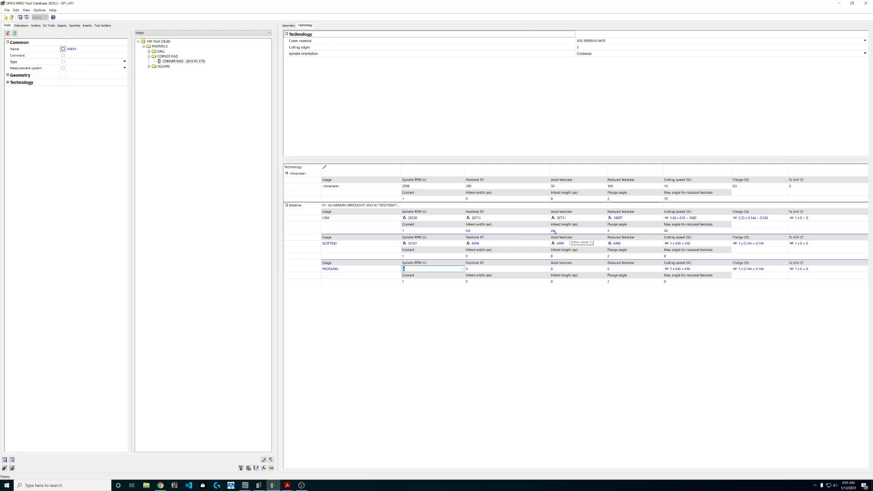
click(508, 231)
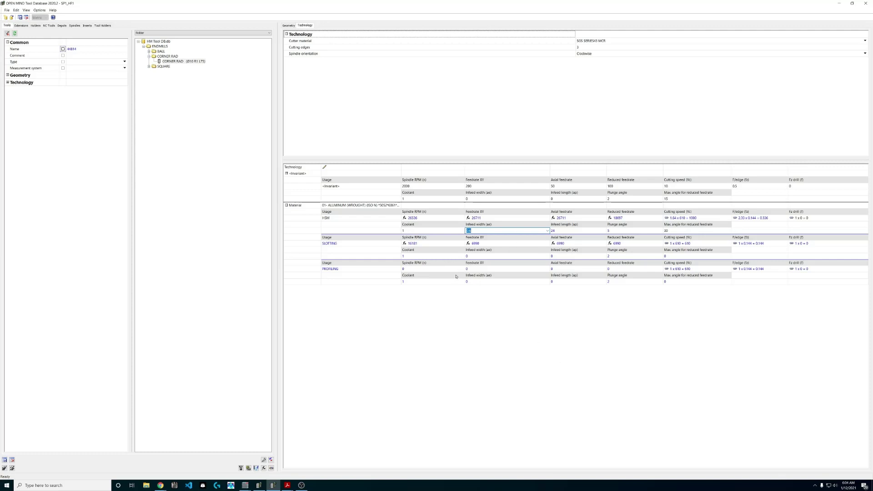
Assign calculation formulas to the profiling usage's XY feedrate, axial feedrate and spindle RPM.
click(432, 268)
click(501, 269)
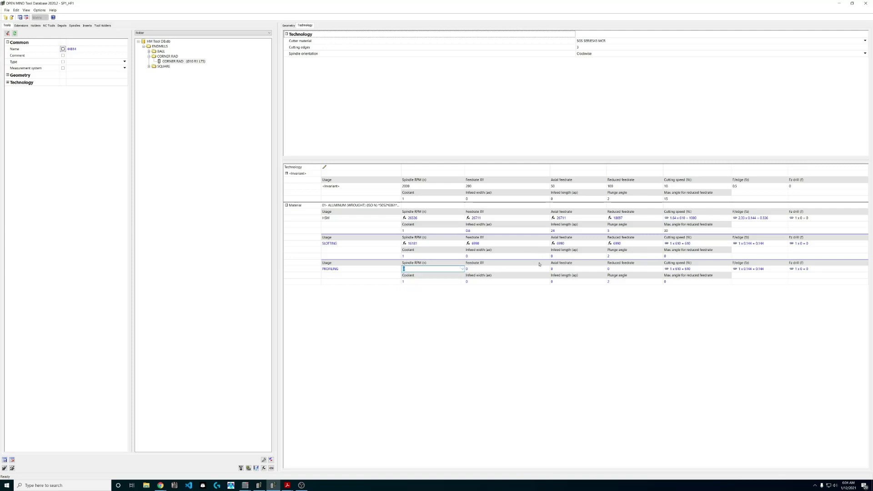
click(500, 269)
click(525, 284)
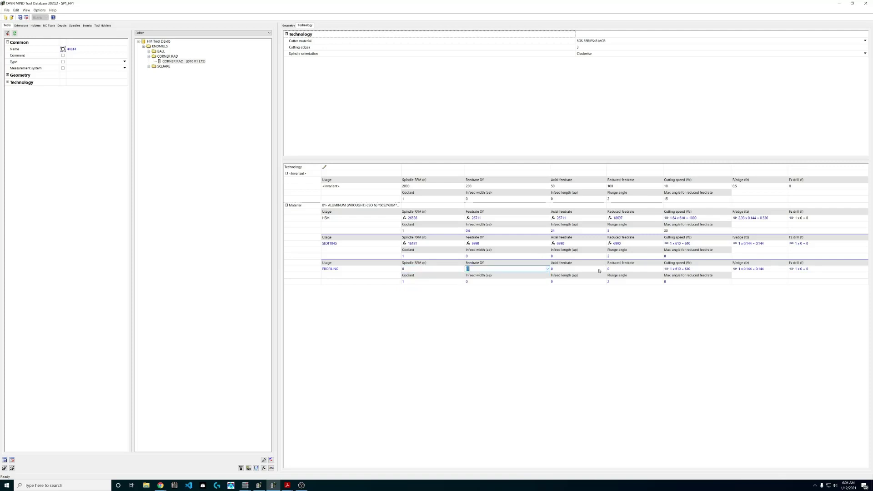
click(601, 269)
click(604, 269)
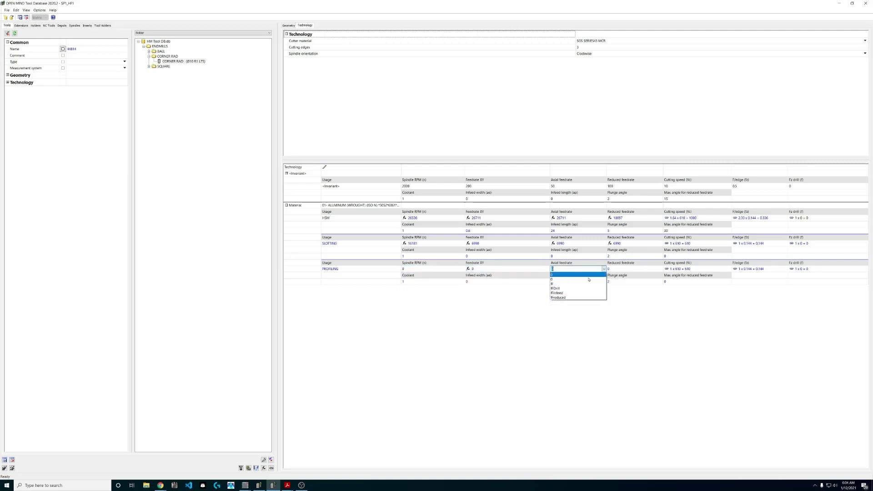
click(564, 284)
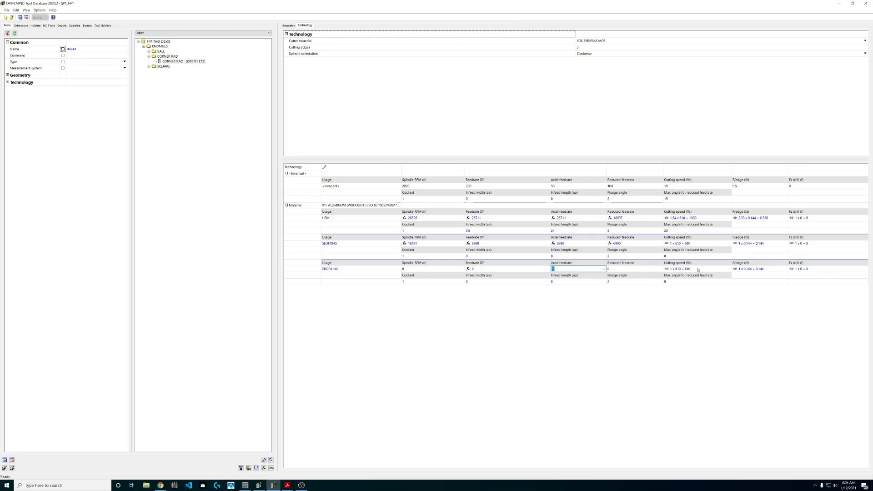
click(521, 269)
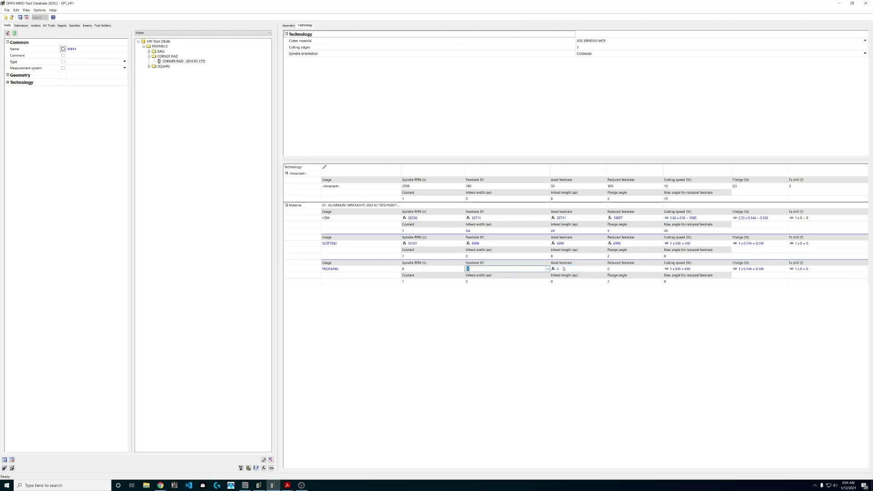
click(443, 269)
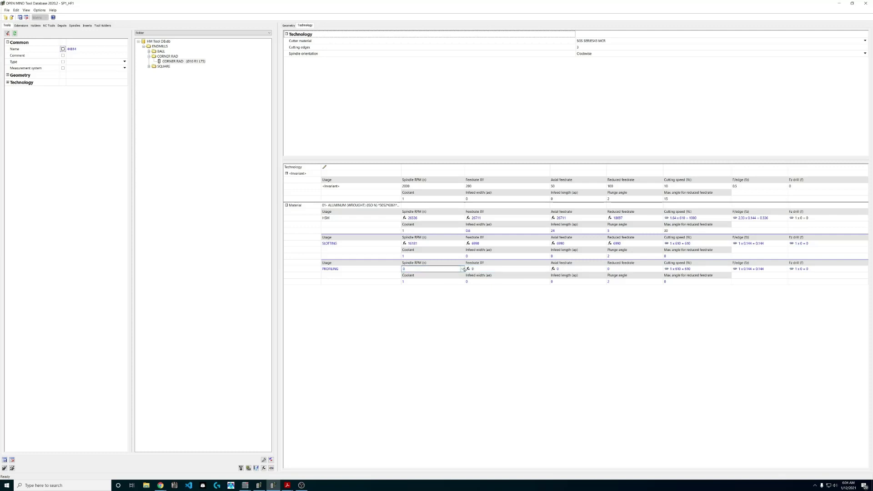
click(444, 269)
click(444, 284)
Assign the dedicated reduced-feed formula to the reduced feedrate of both the profiling and slotting usages.
click(630, 269)
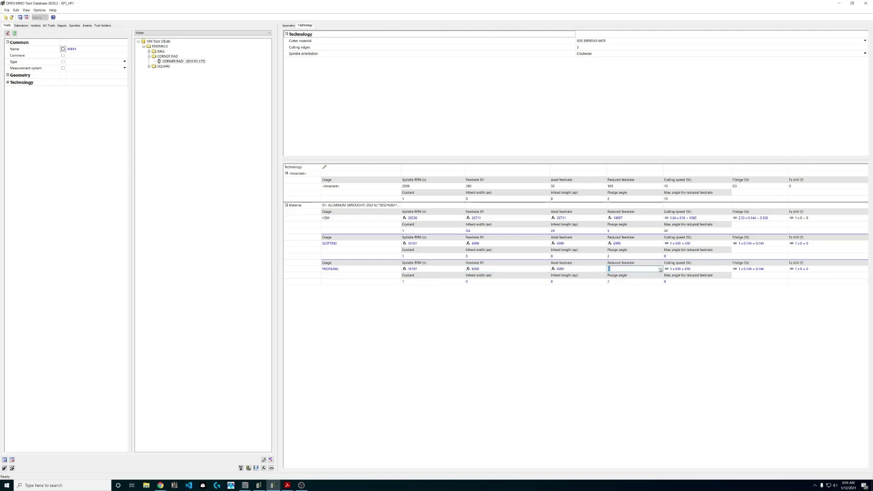
click(630, 269)
click(629, 293)
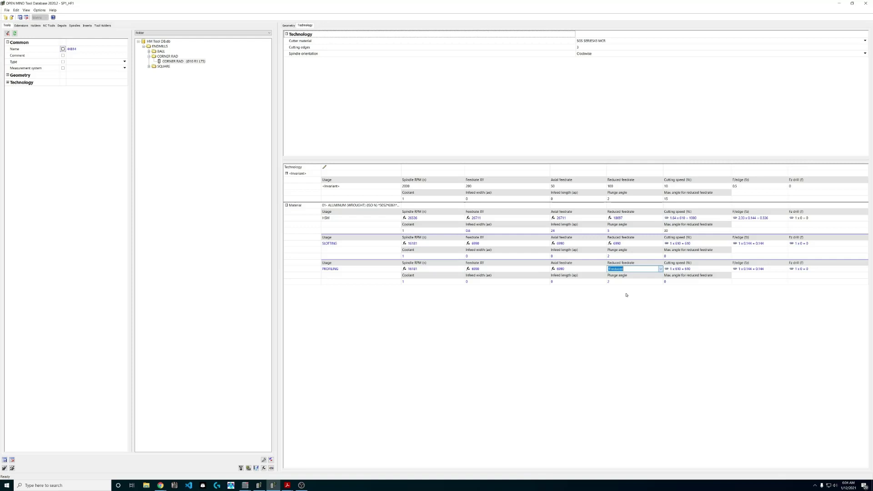
click(649, 244)
click(662, 245)
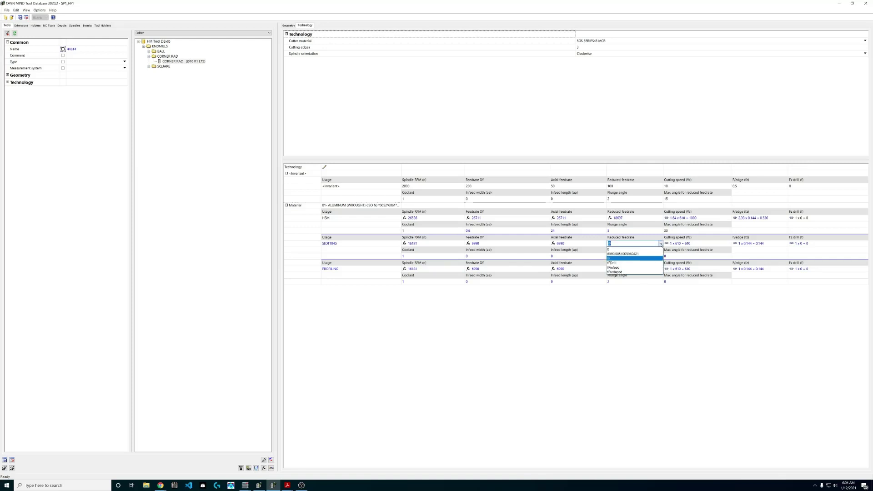
click(634, 274)
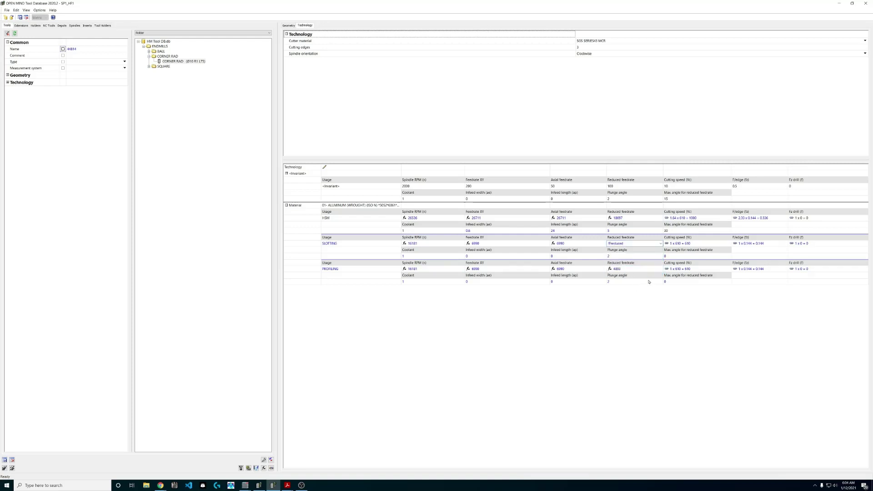
click(636, 282)
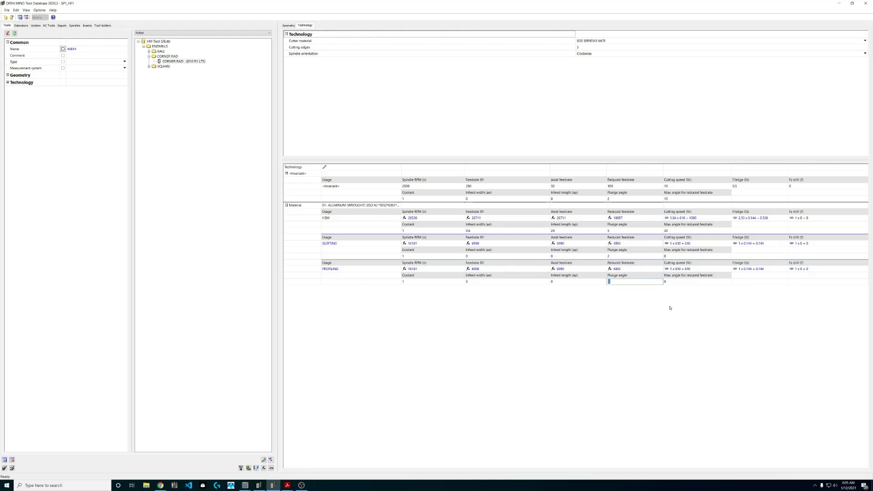
Set the slotting usage's infeed width and length to 12, and the profiling usage's infeed width to 6 and length to 18.
click(485, 256)
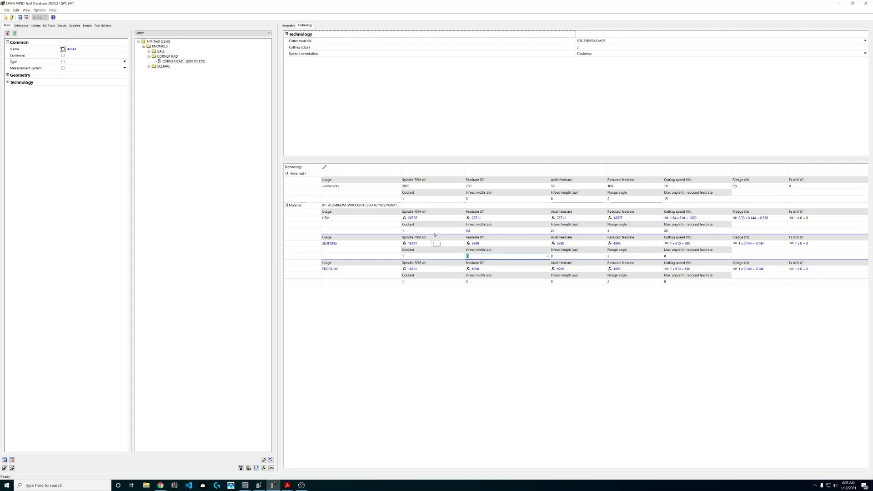
click(576, 256)
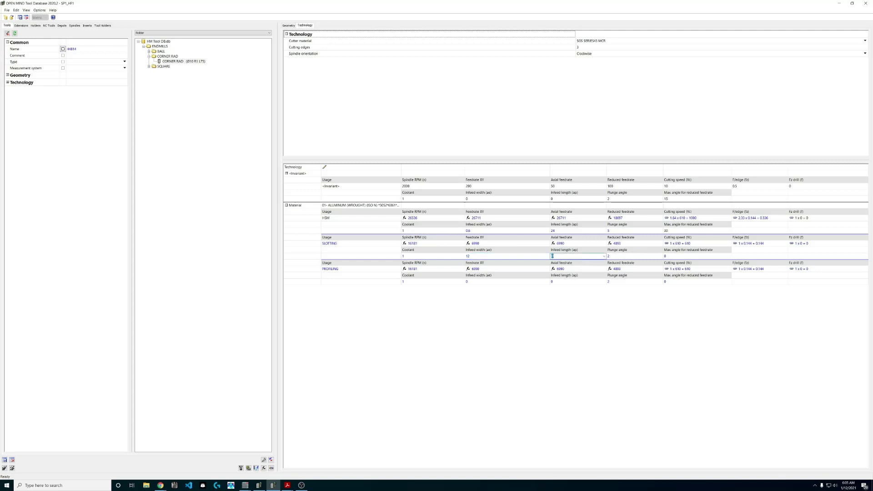
text(12)
click(510, 281)
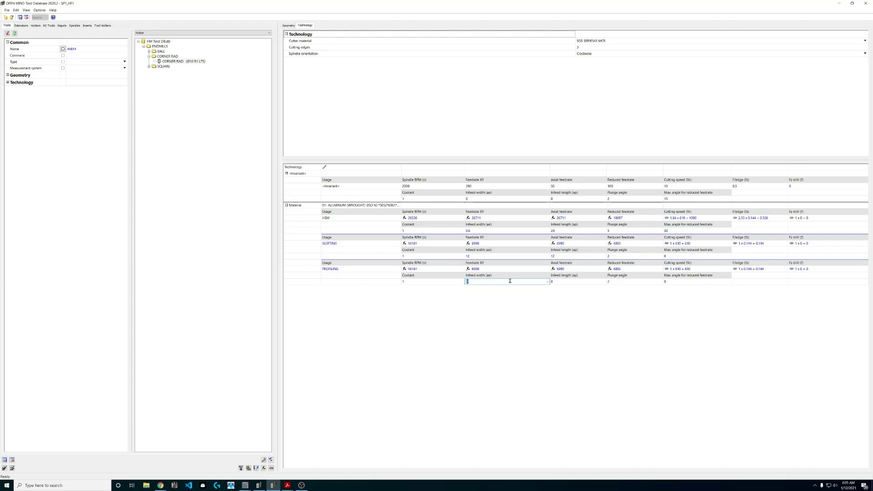
click(590, 282)
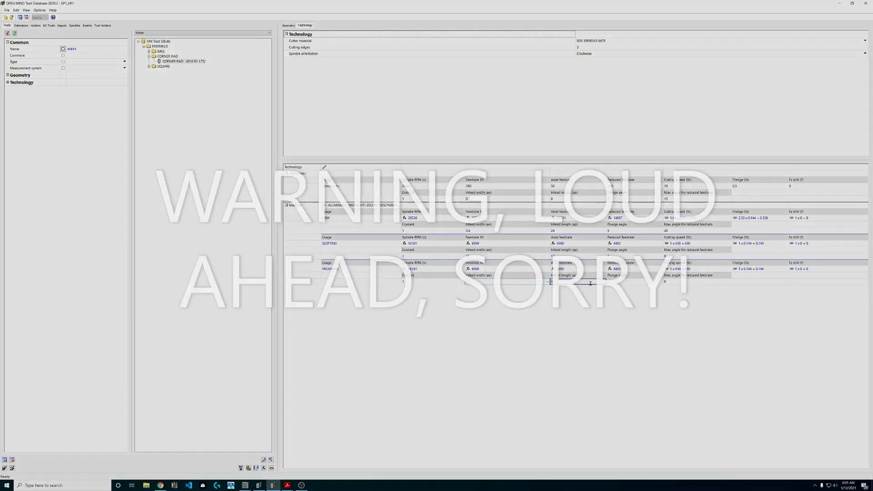
click(516, 281)
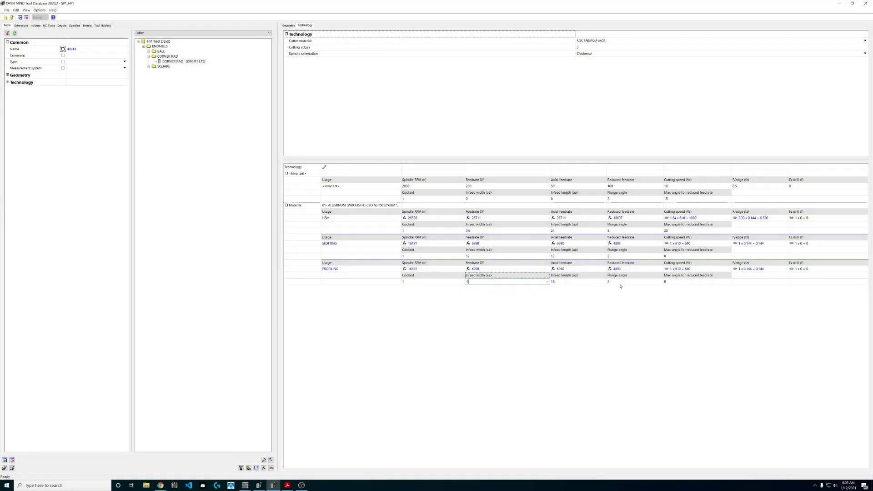
text(6)
Set the plunge angle to 5 and the maximum angle for reduced feedrate to 30 for both the slotting and profiling usages.
click(621, 257)
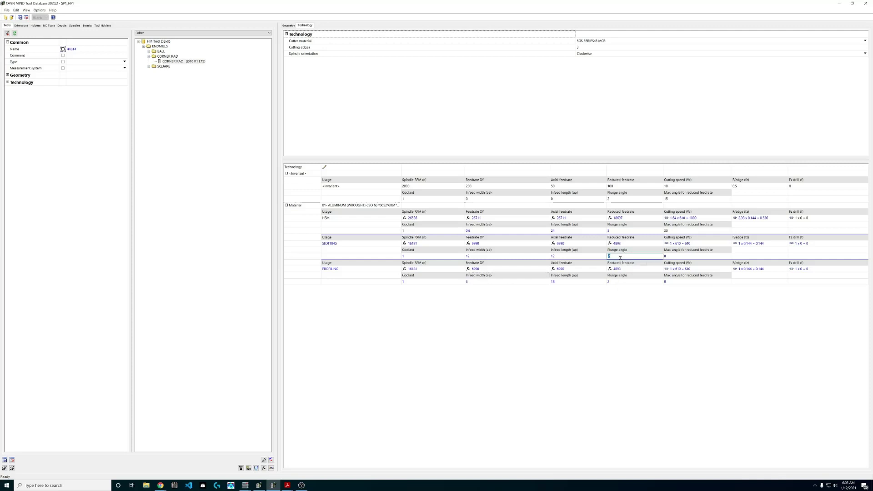
text(5)
click(621, 282)
text(5)
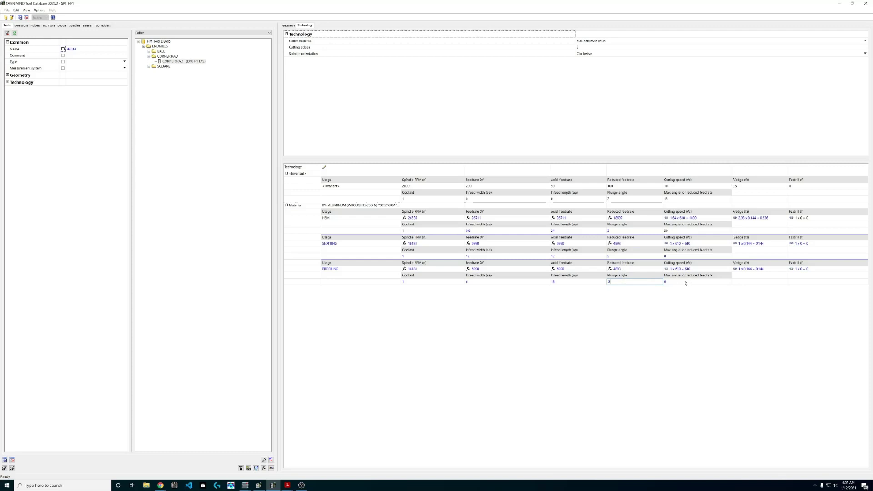
click(689, 257)
text(30)
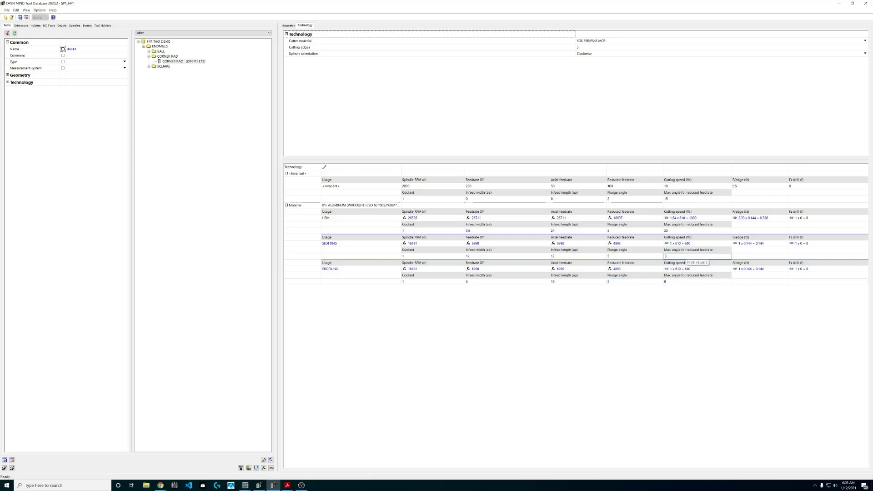
click(680, 282)
text(30)
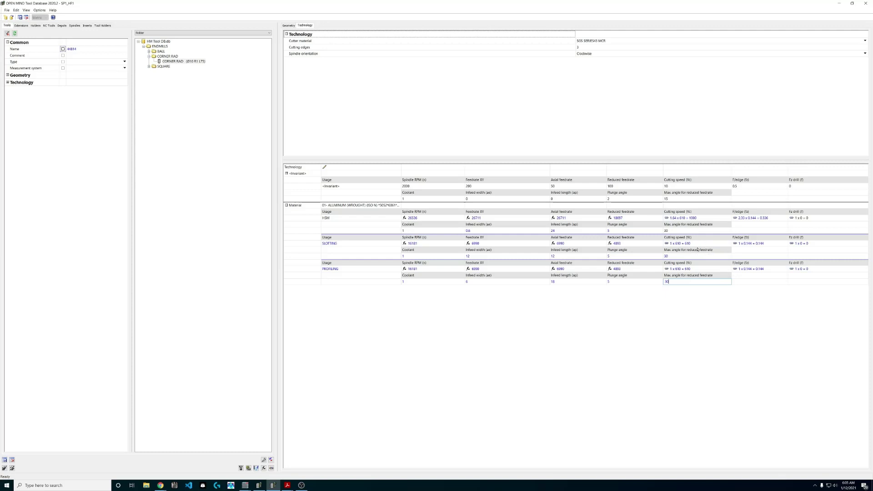
Set the slotting usage's cutting speed factor to 0.8 and save the tool's cutting data.
click(701, 242)
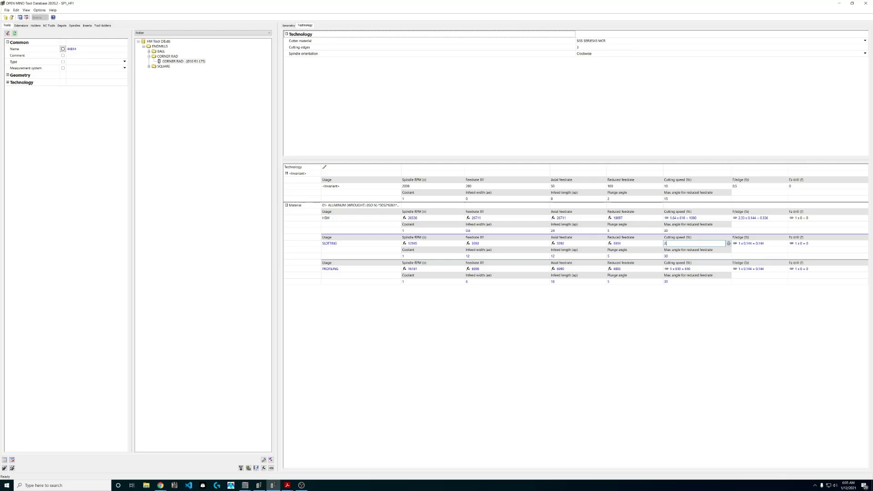
key(Tab)
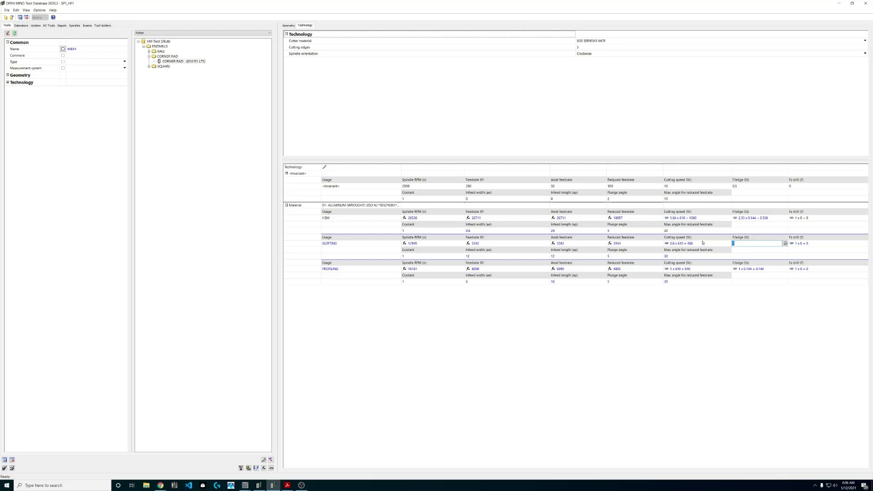
click(762, 256)
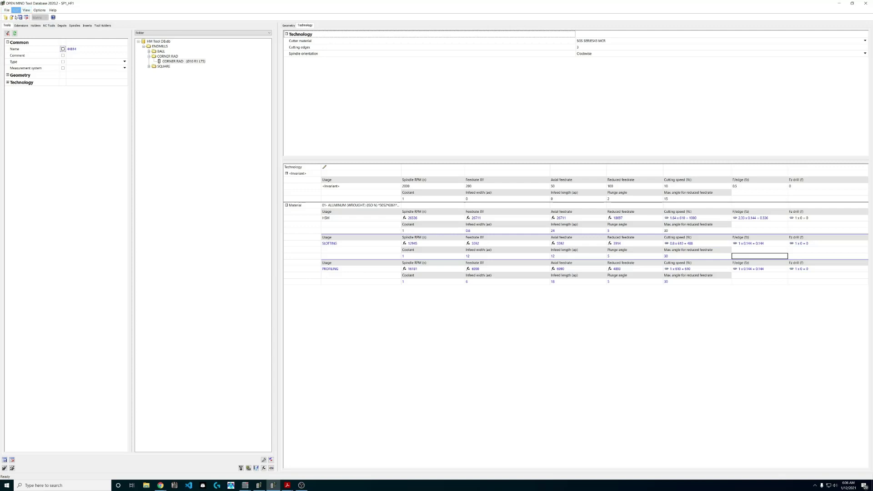
click(20, 18)
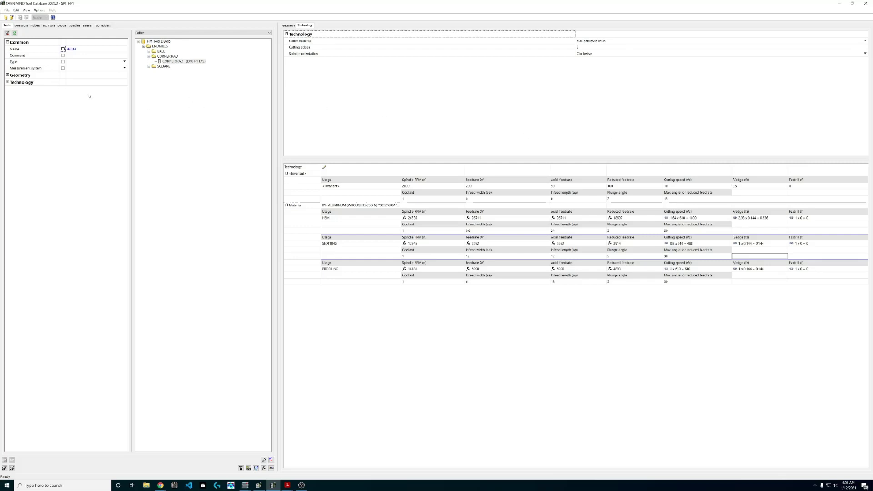
Create a new metric holder in the HM Tool DB holder database.
click(36, 26)
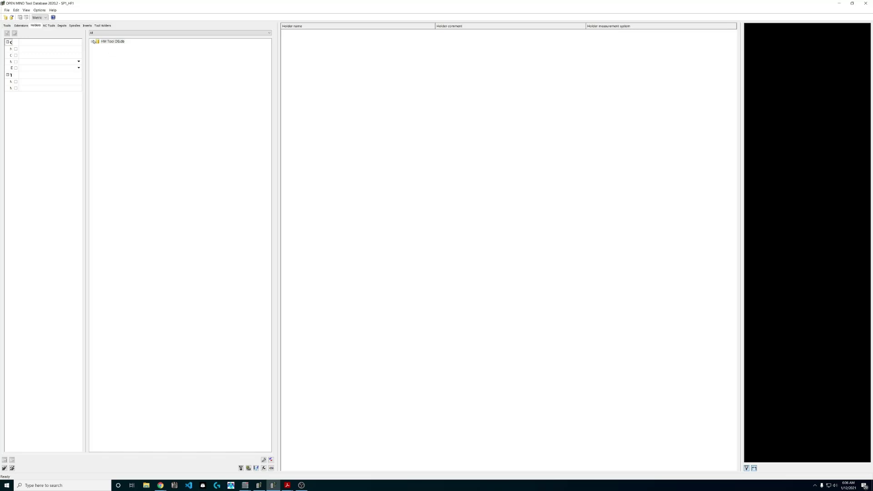
click(94, 41)
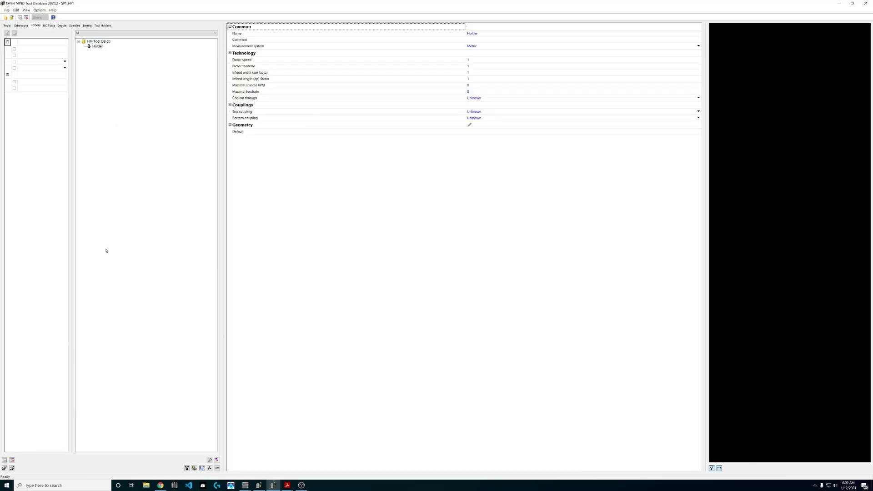
click(138, 144)
Start a new holder geometry in hyperMILL TOOL Builder and open the STEP model A63-144-12-3.stp from Downloads.
click(471, 126)
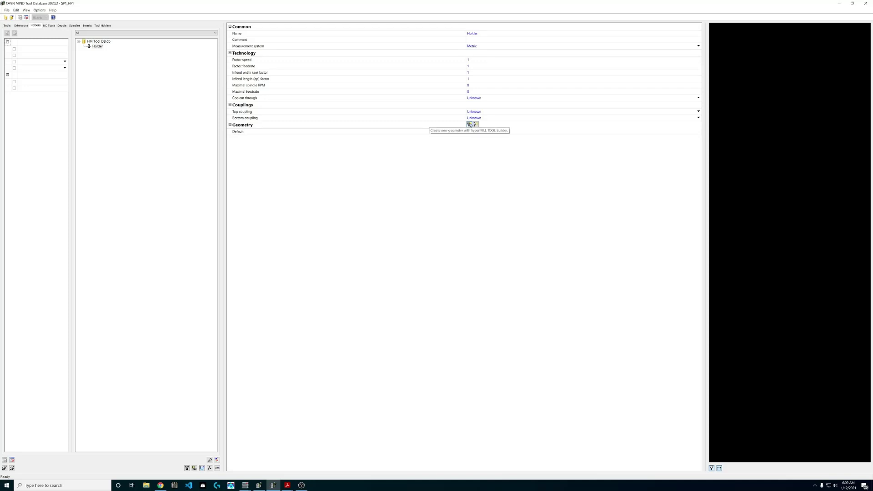
click(470, 124)
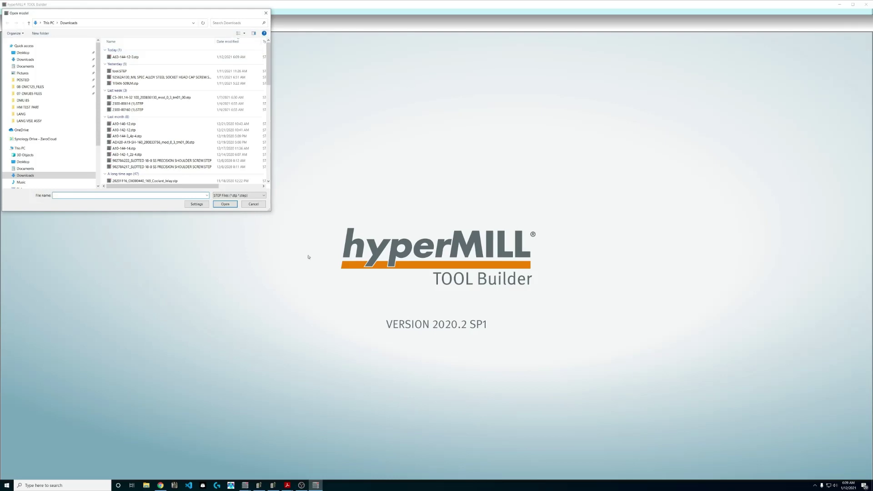
drag(152, 13, 297, 56)
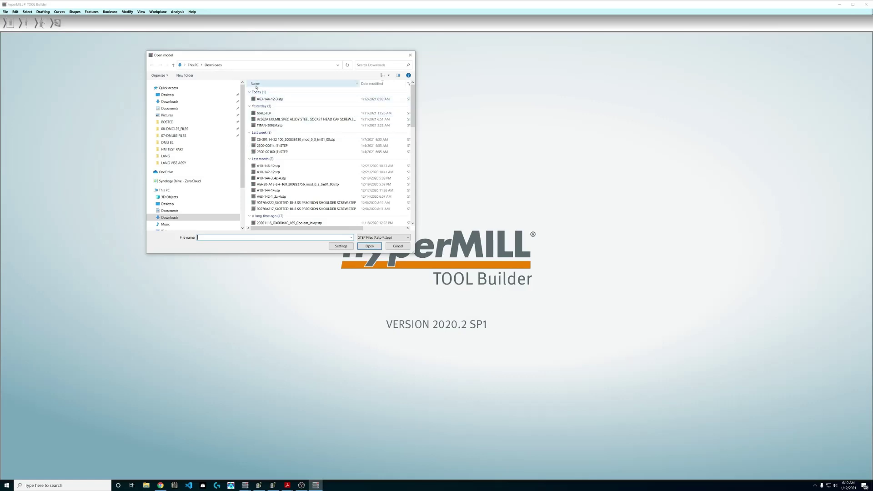
click(268, 100)
click(366, 244)
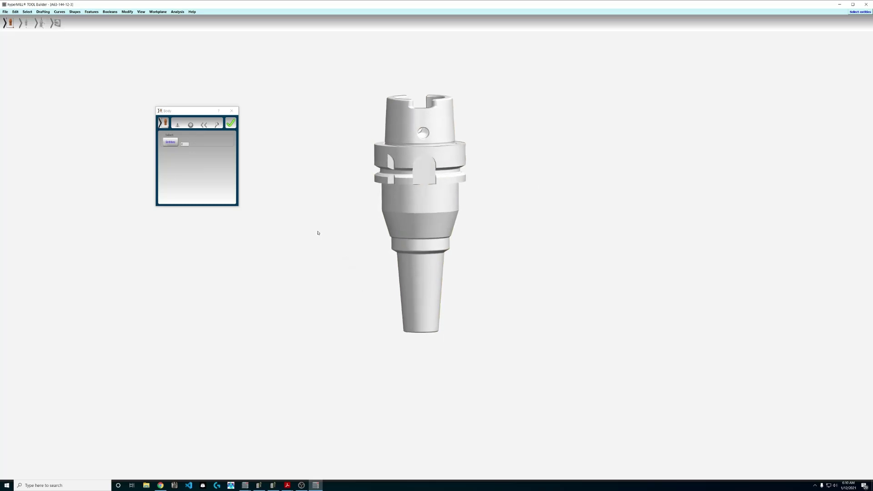
Choose the whole holder model as the body and accept the proposed axis between machine side and workpiece side.
click(421, 214)
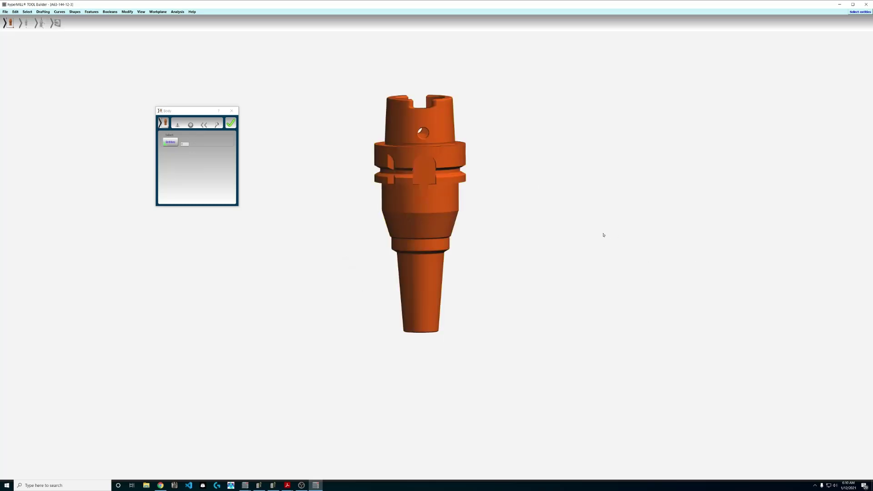
key(Return)
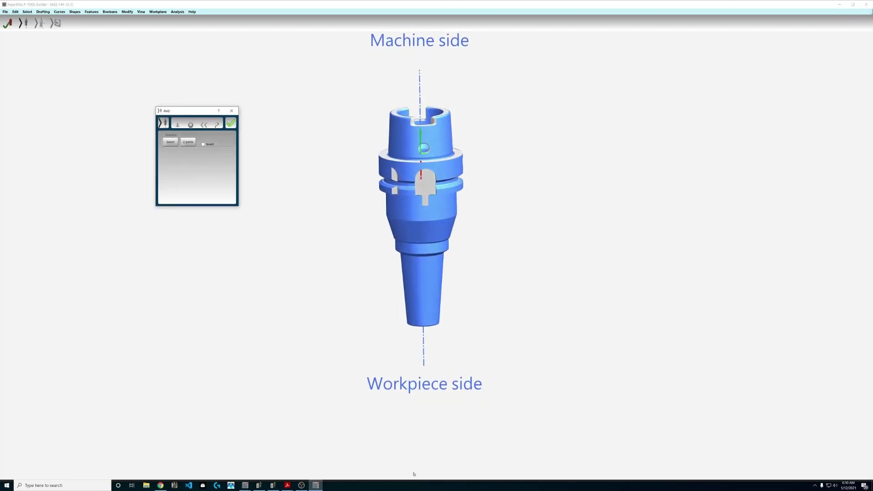
key(Return)
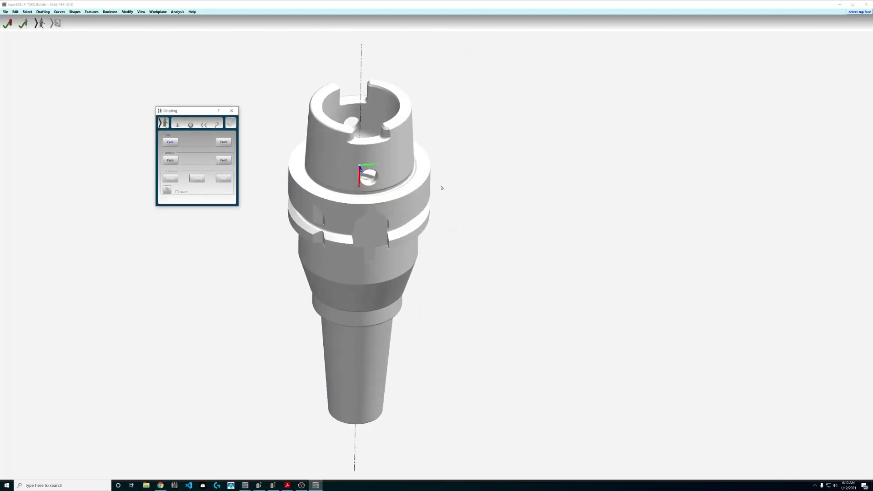
Define the flange's upper face as top coupling and the nose end face as bottom coupling, then export the geometry to the holder.
click(423, 170)
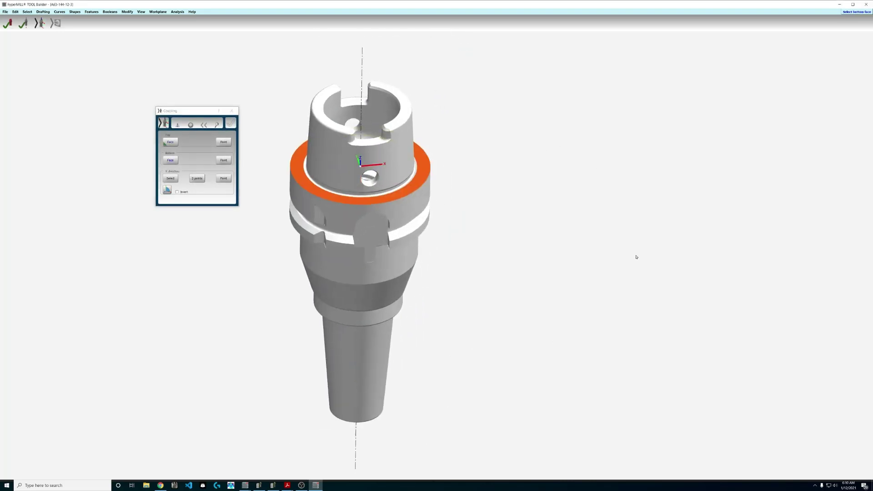
click(404, 212)
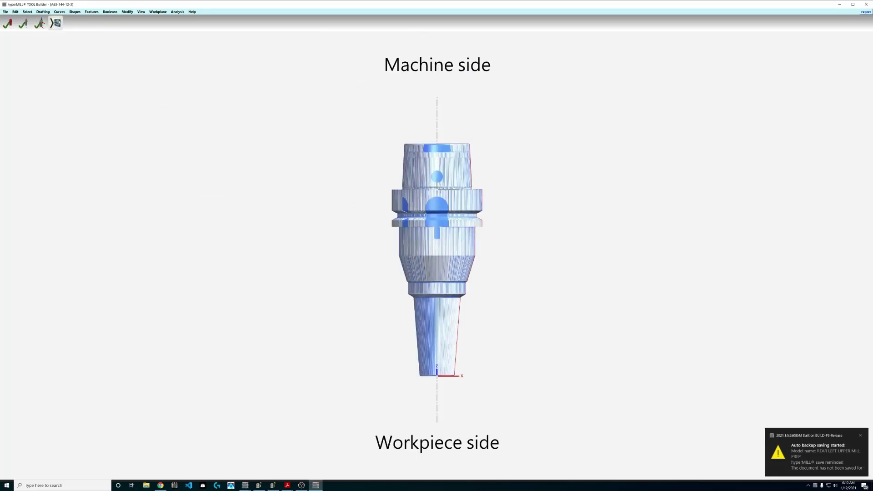
click(57, 23)
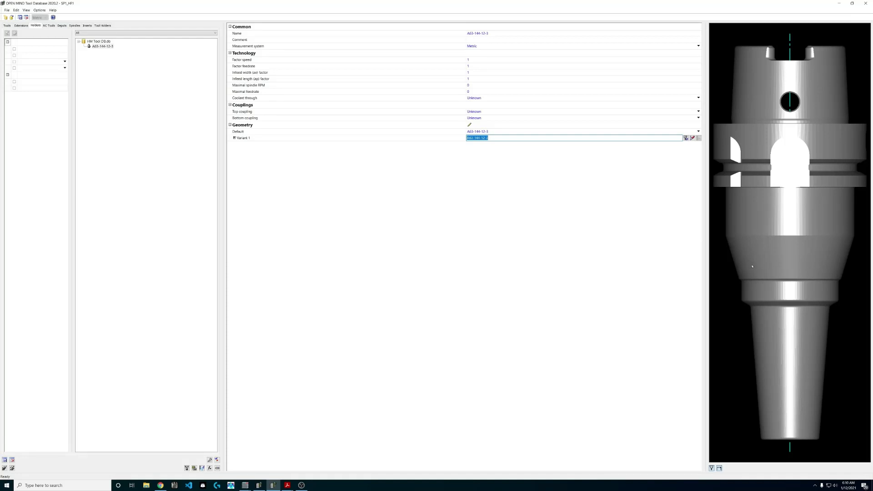
Rename the imported holder as HIAMER 12MM SHRINK POWER L130.
scroll(753, 267, down, 3)
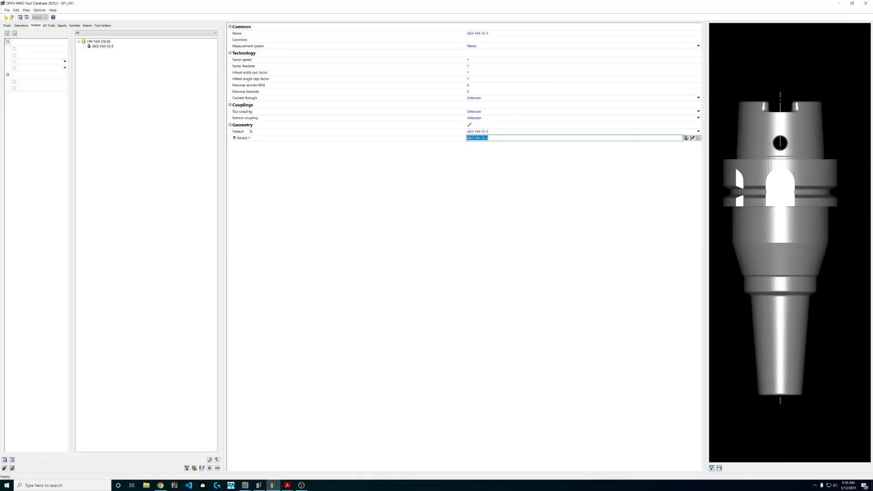
click(500, 35)
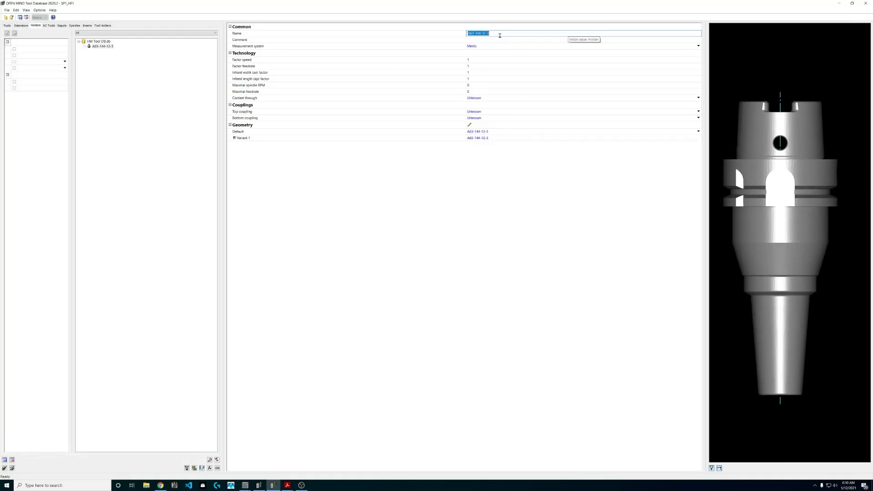
text(HIAMER 1)
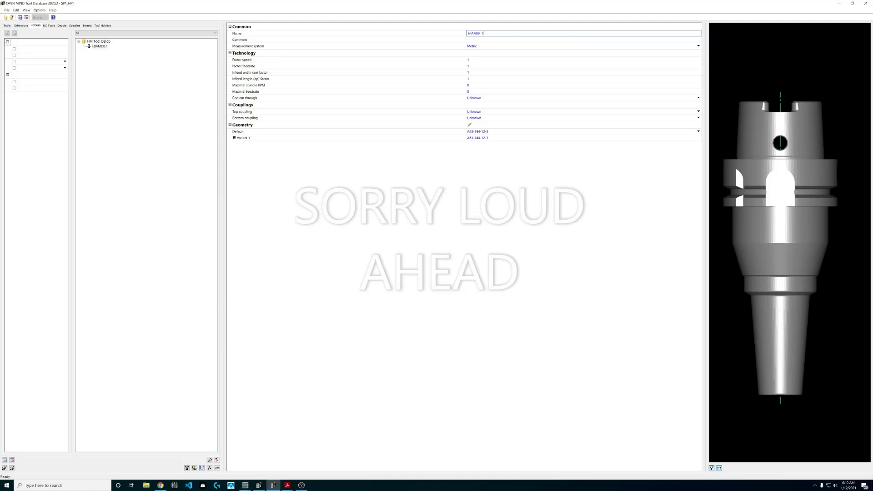
text(2MM SHRINK POWER L130)
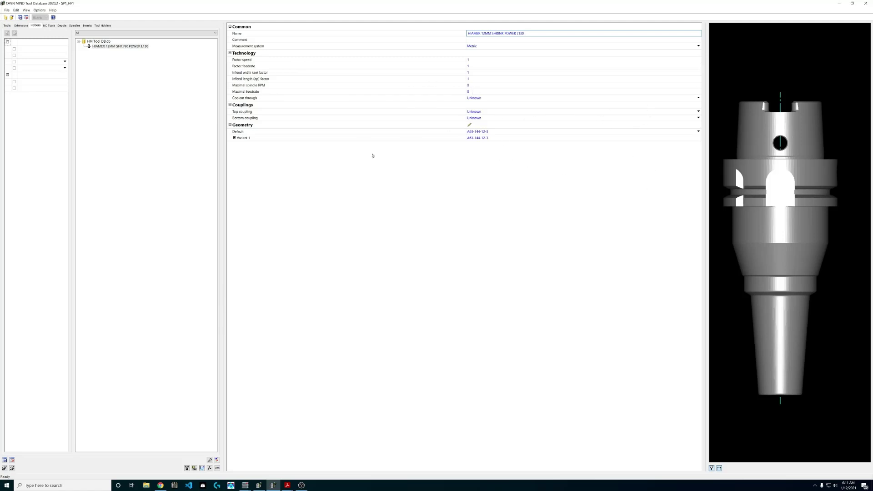
Set the holder's maximal spindle RPM to 18000 and its coolant through option to Yes.
click(479, 86)
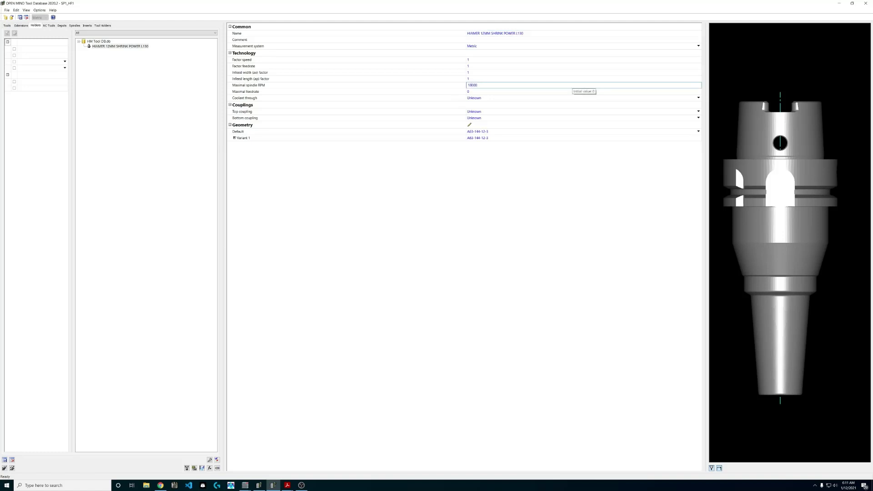
click(475, 98)
click(476, 98)
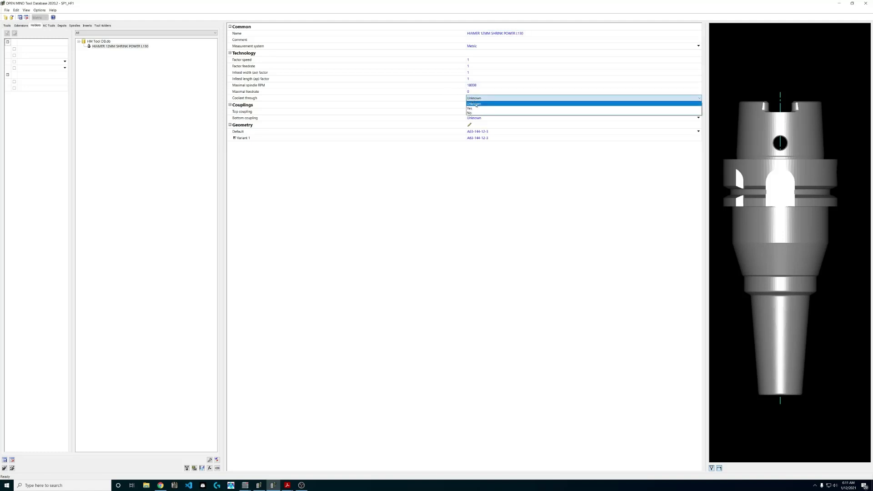
click(474, 109)
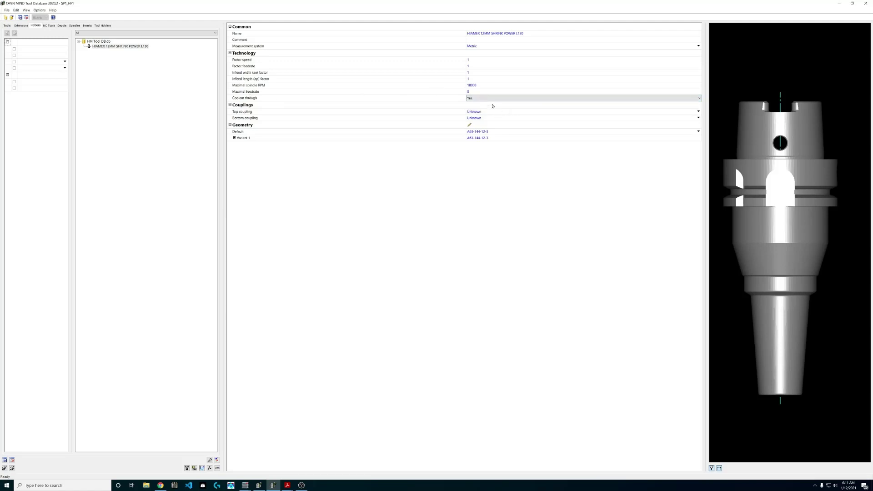
Check which coupling types are available for the holder's top and bottom couplings.
click(483, 115)
click(482, 114)
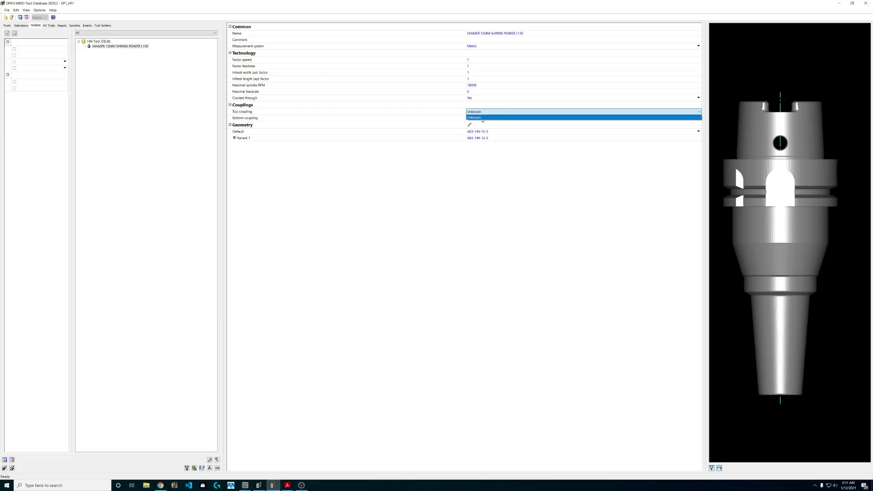
click(483, 118)
click(478, 119)
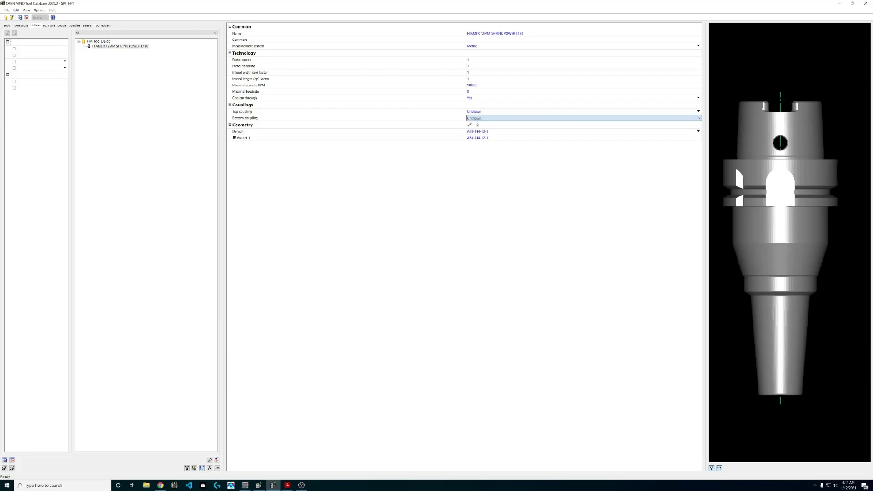
Add a Shrink Fit coupling class named HAIMER 12 to the database's coupling definitions.
right_click(99, 41)
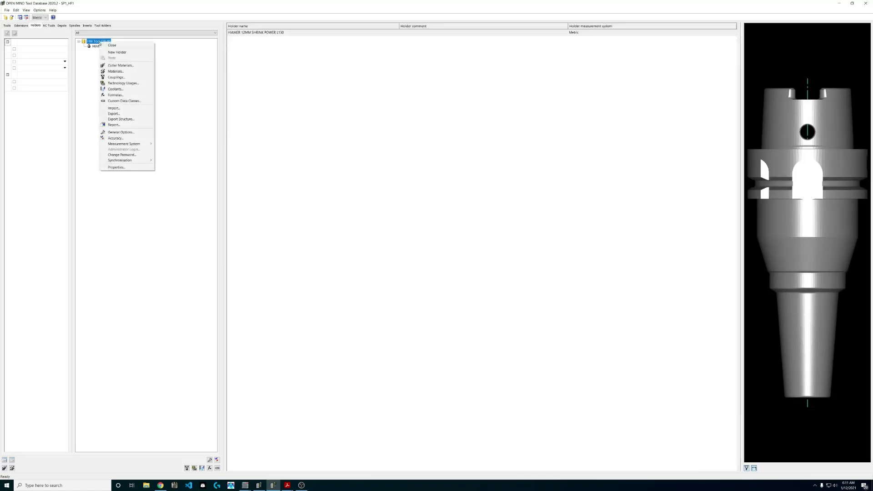
click(117, 78)
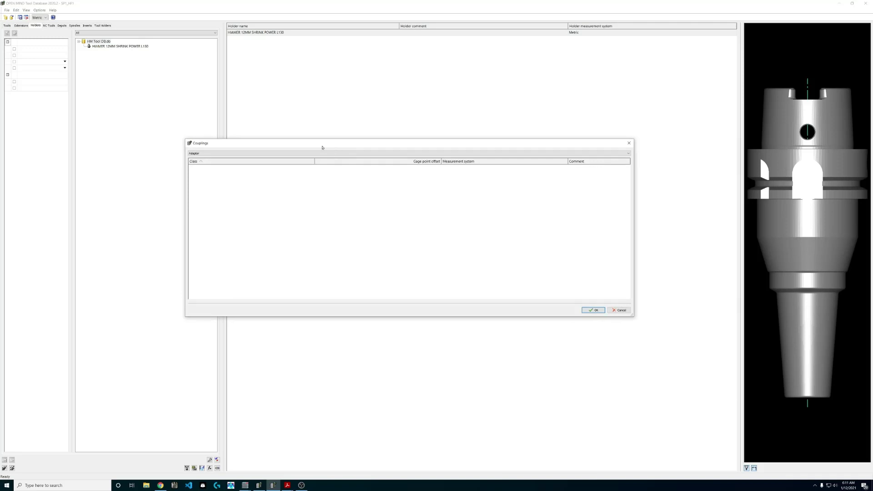
drag(322, 147, 368, 93)
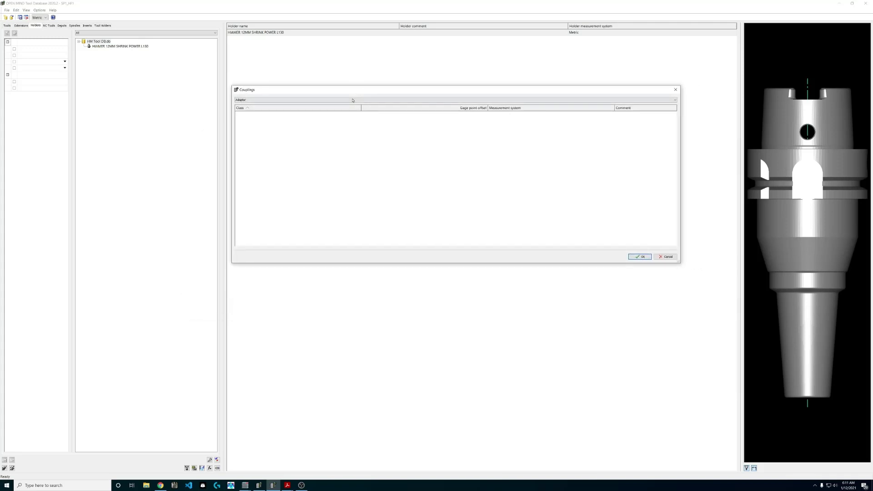
click(354, 99)
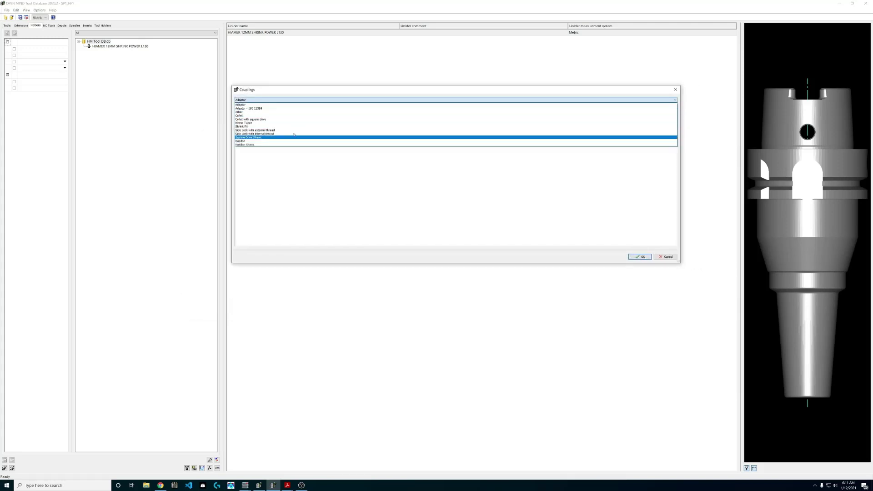
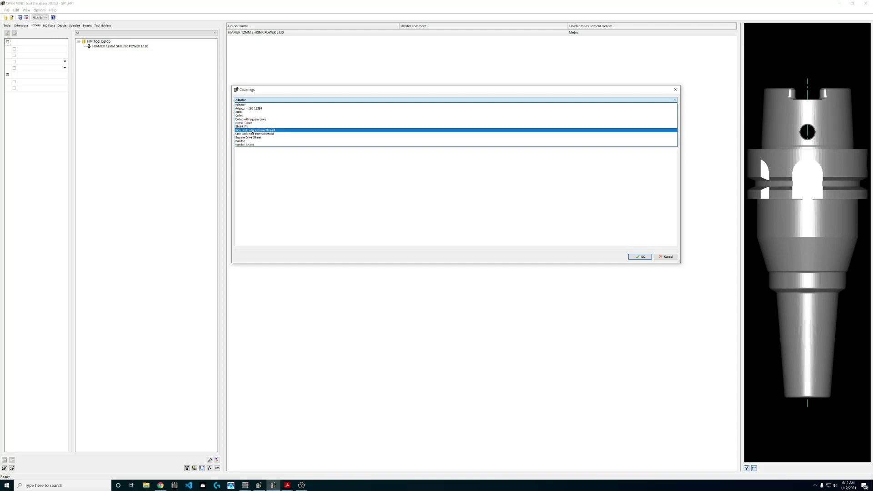
click(255, 127)
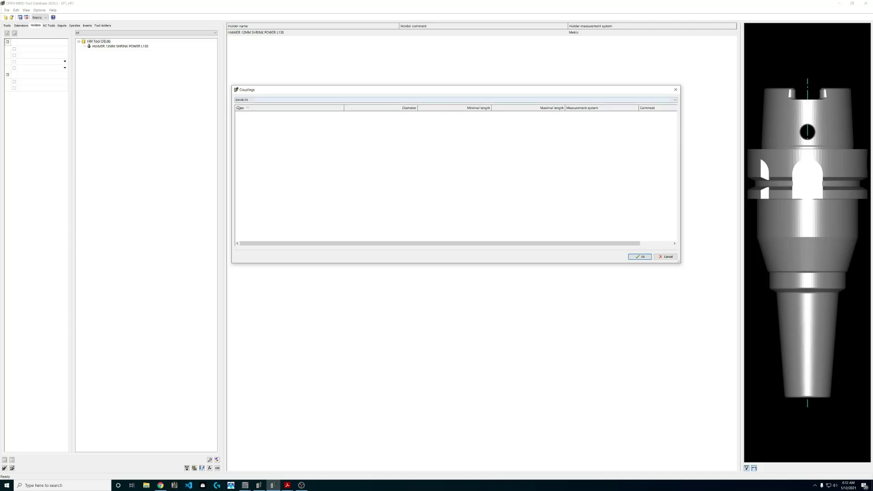
right_click(246, 118)
click(265, 122)
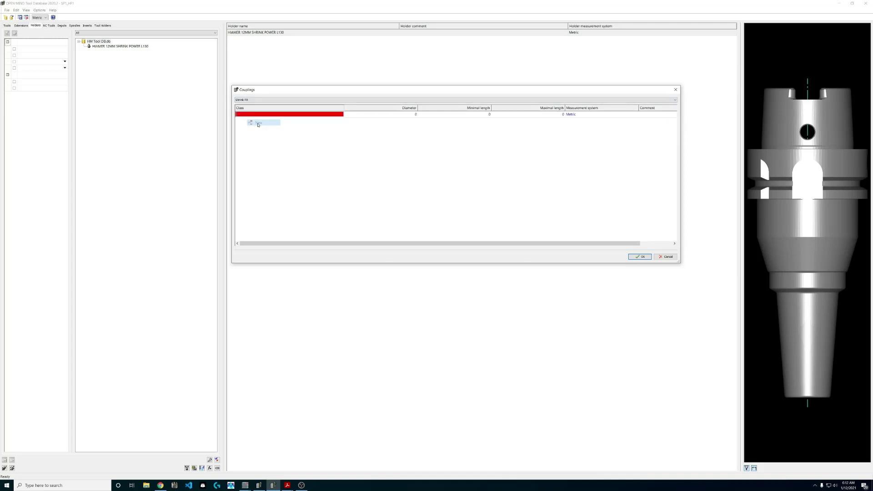
text(HAIM)
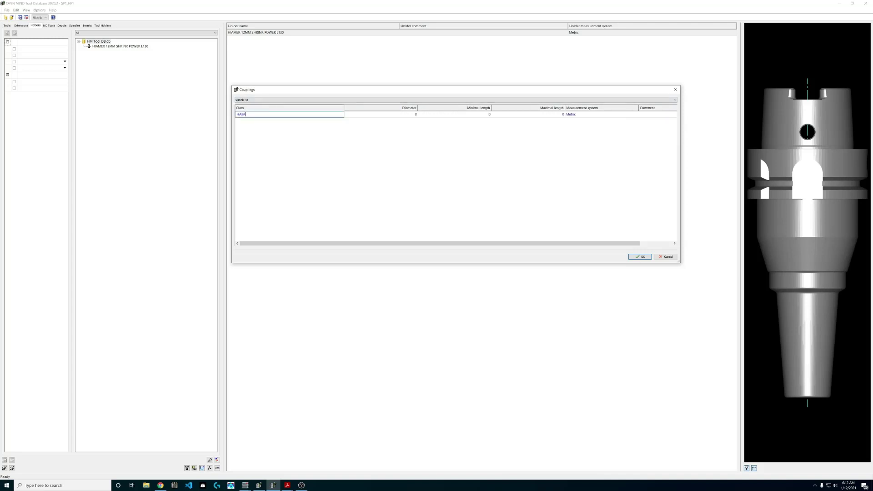
text(ER 12)
Give the HAIMER 12 coupling a maximal length of 45, minimal length of 30 and diameter of 12, and save the definitions.
click(560, 115)
click(500, 120)
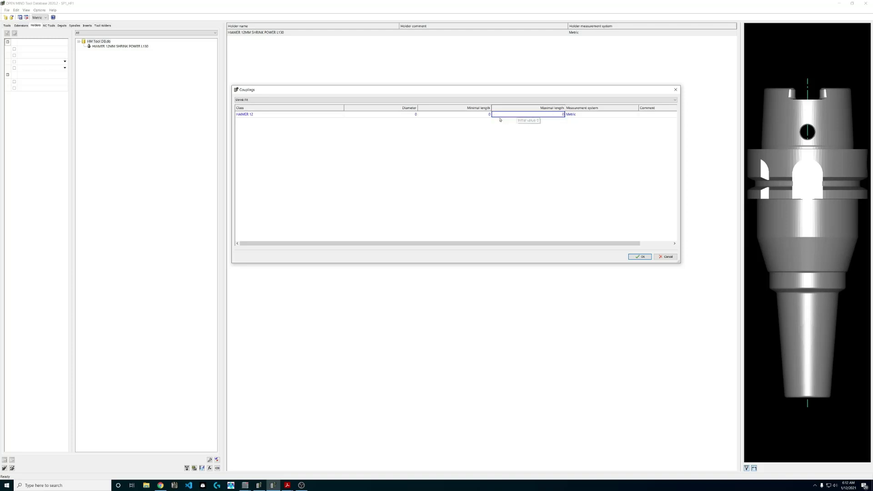
click(503, 115)
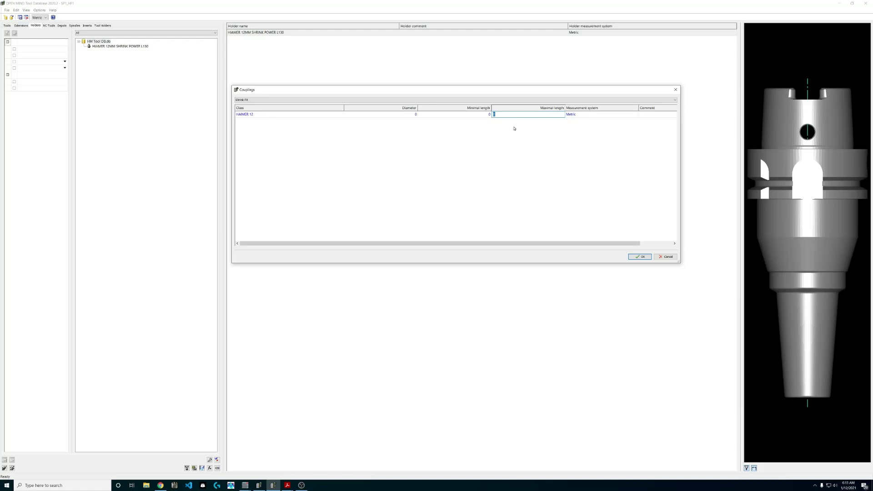
text(45)
click(483, 116)
click(484, 116)
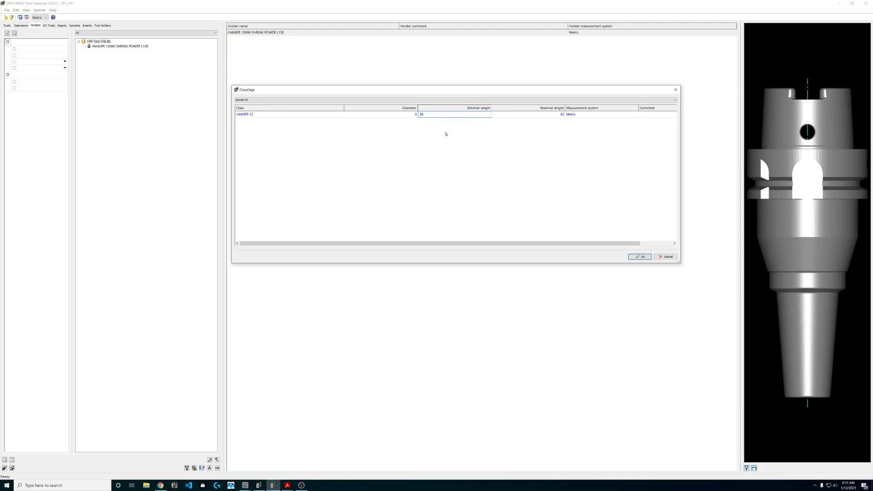
click(414, 115)
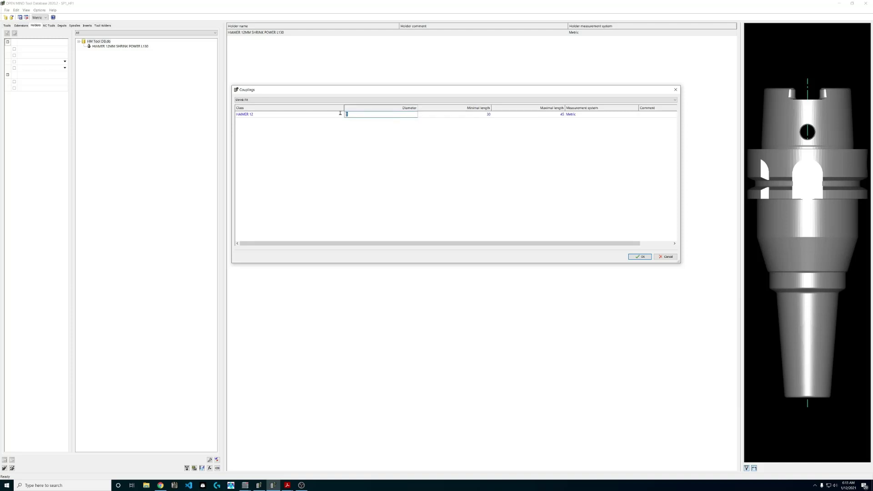
text(12)
click(294, 122)
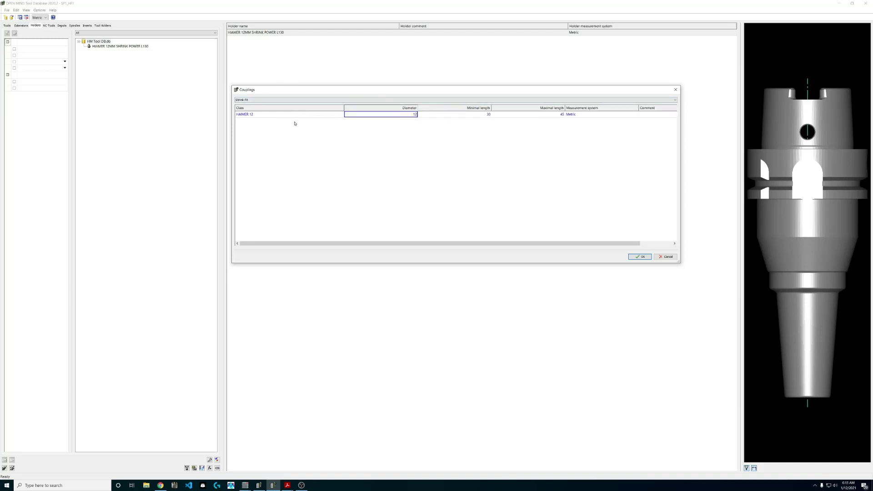
click(297, 115)
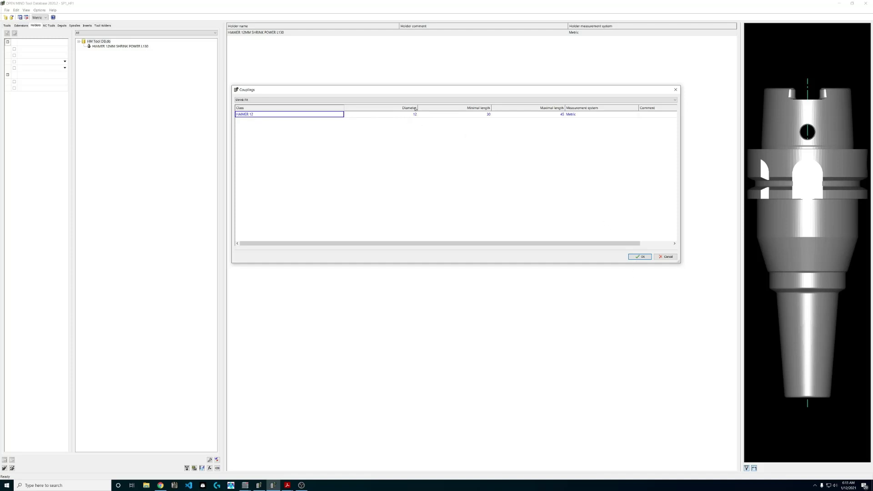
click(640, 256)
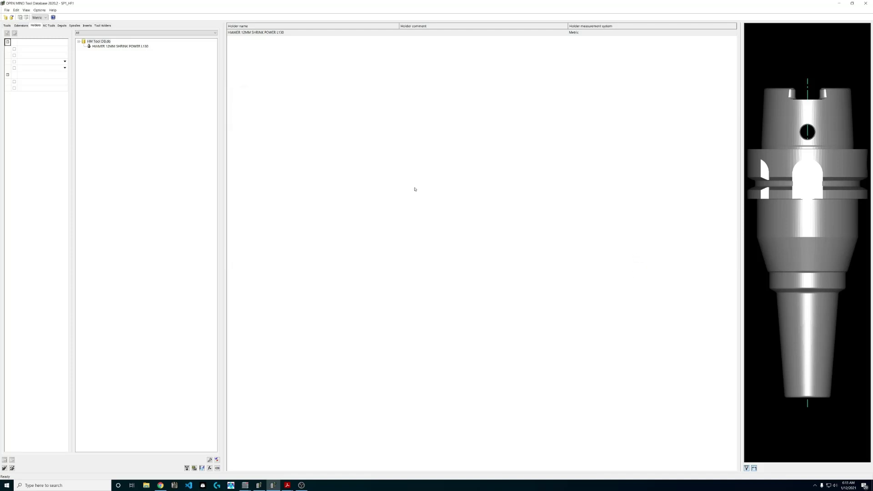
Add an Adaptor coupling class named HSK63A with a gage point offset of 0 and save the coupling definitions.
right_click(94, 43)
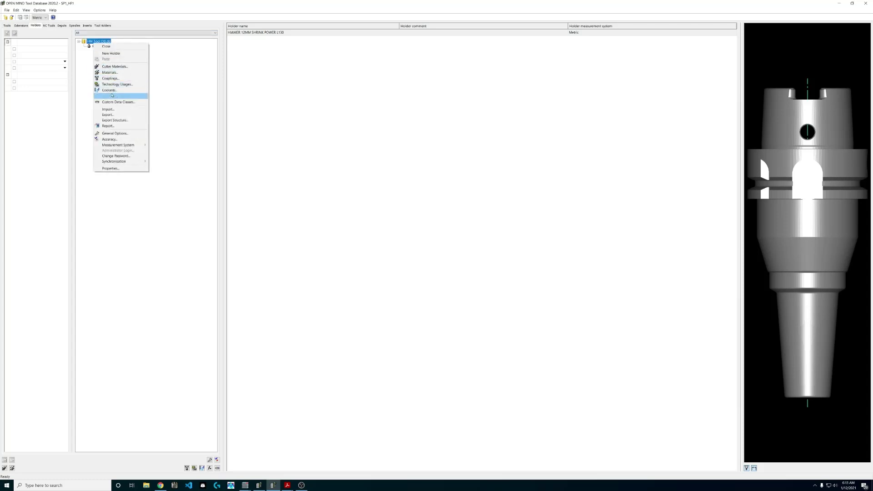
click(111, 78)
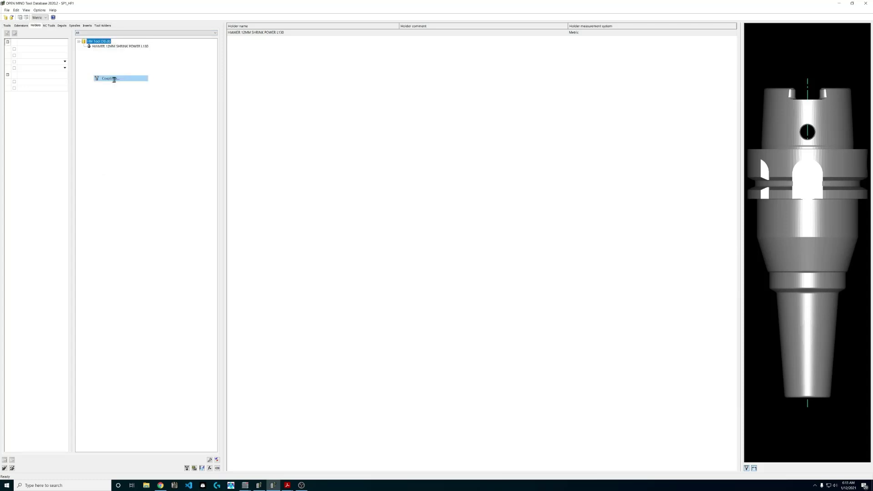
click(293, 101)
click(290, 104)
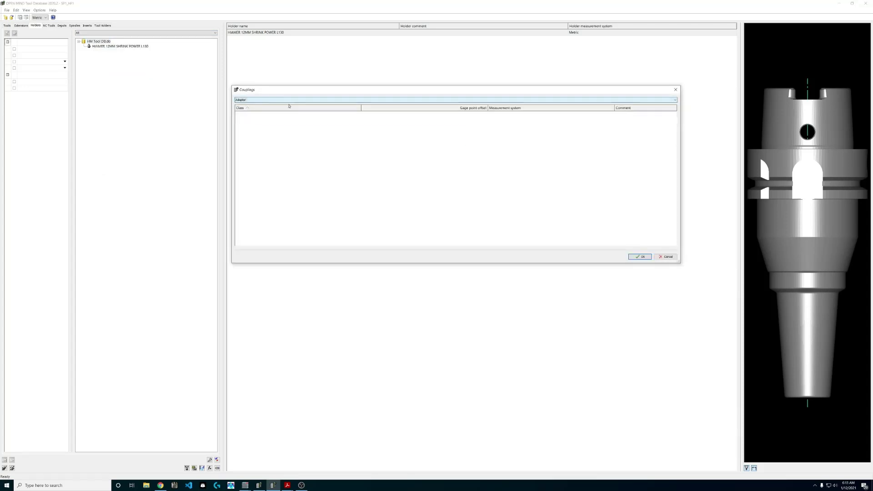
right_click(246, 120)
click(263, 121)
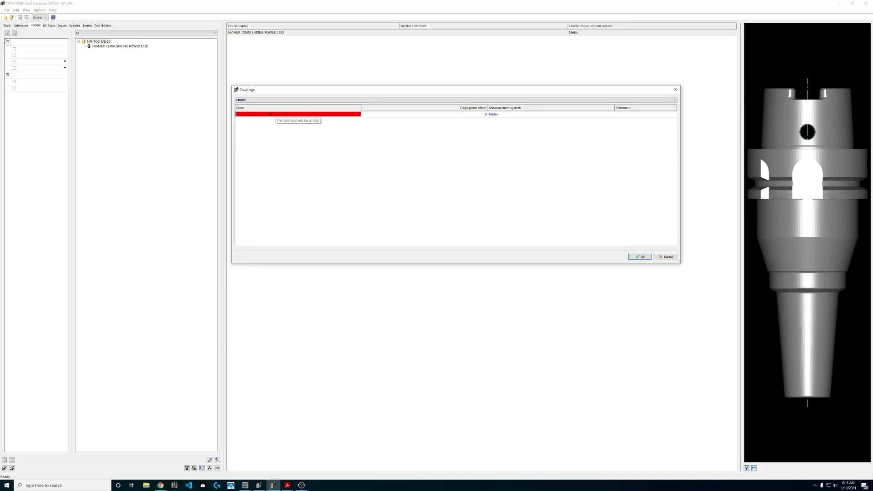
text(HSK63A)
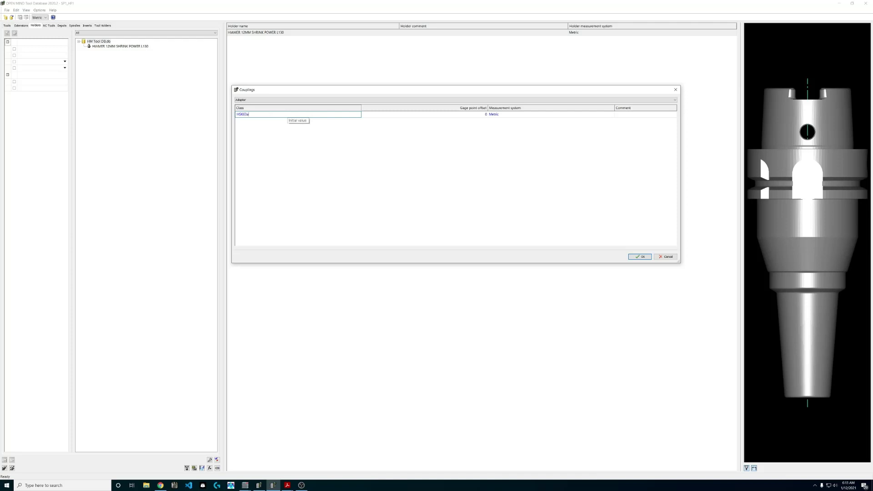
click(482, 114)
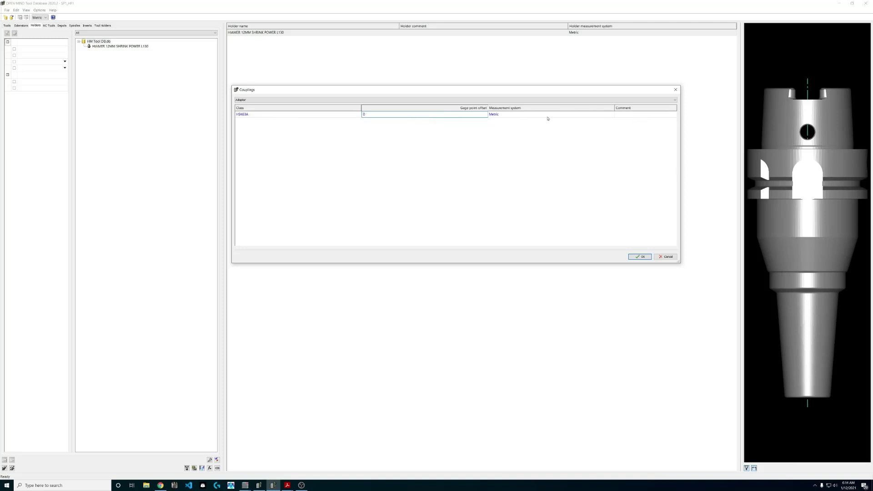
click(246, 115)
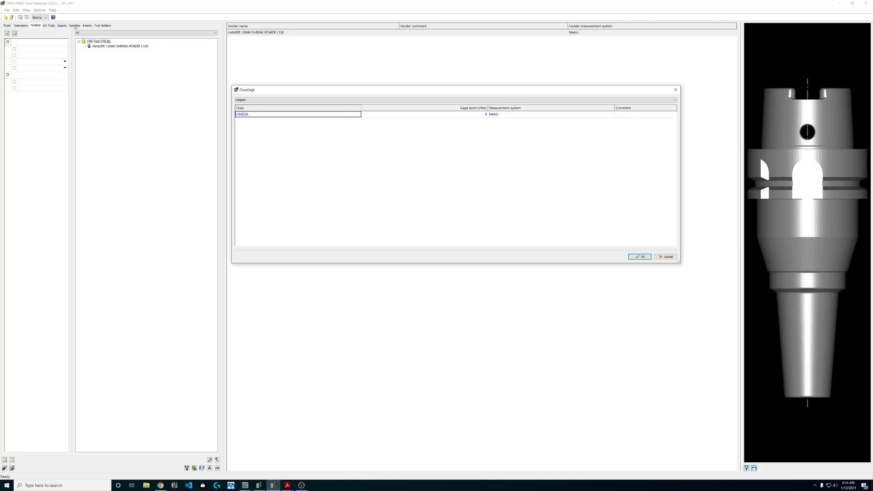
click(642, 257)
Assign the Adaptor class HSK63A as the 12 mm holder's top coupling and Shrink Fit class HAIMER 12 as its bottom coupling.
click(105, 47)
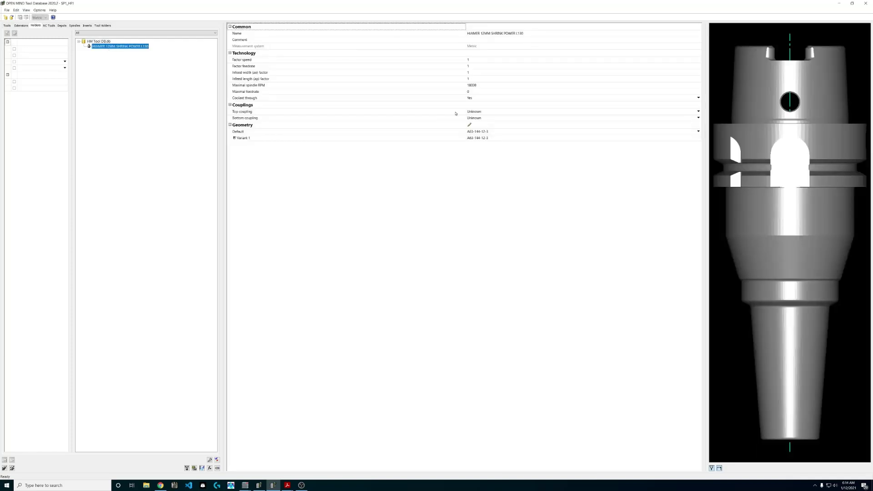
click(473, 112)
click(475, 112)
click(477, 116)
click(477, 111)
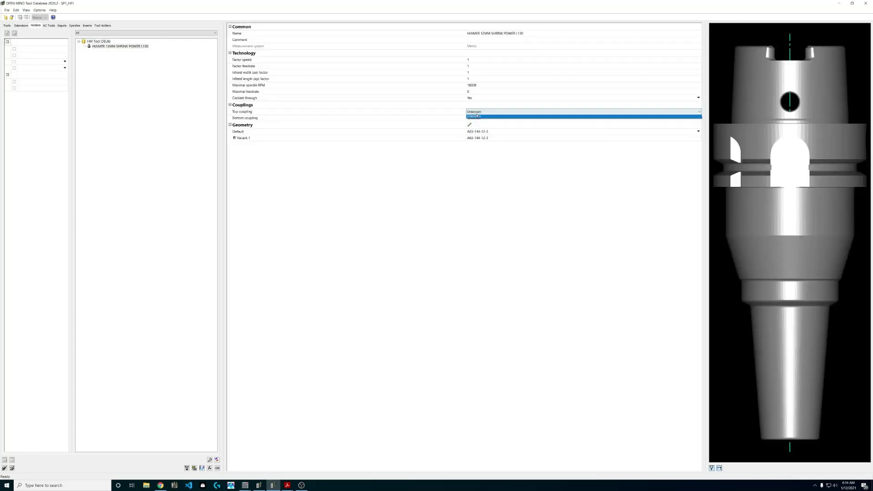
click(476, 117)
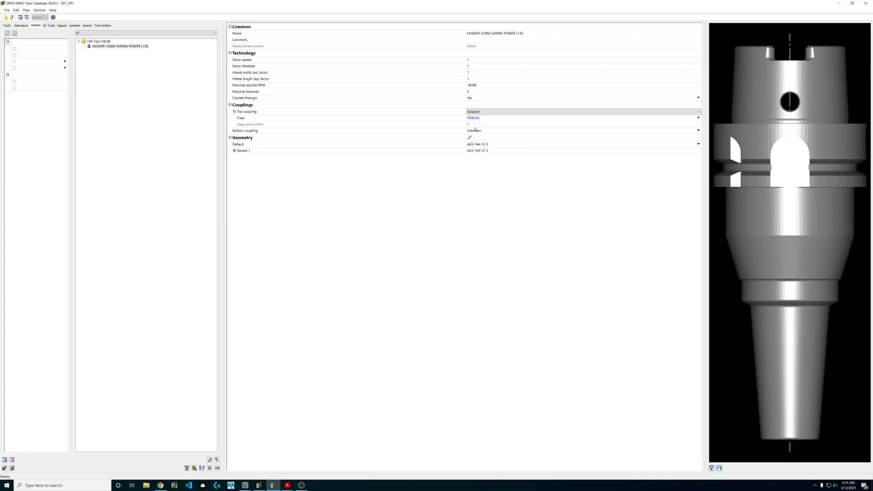
click(476, 131)
click(475, 131)
click(465, 137)
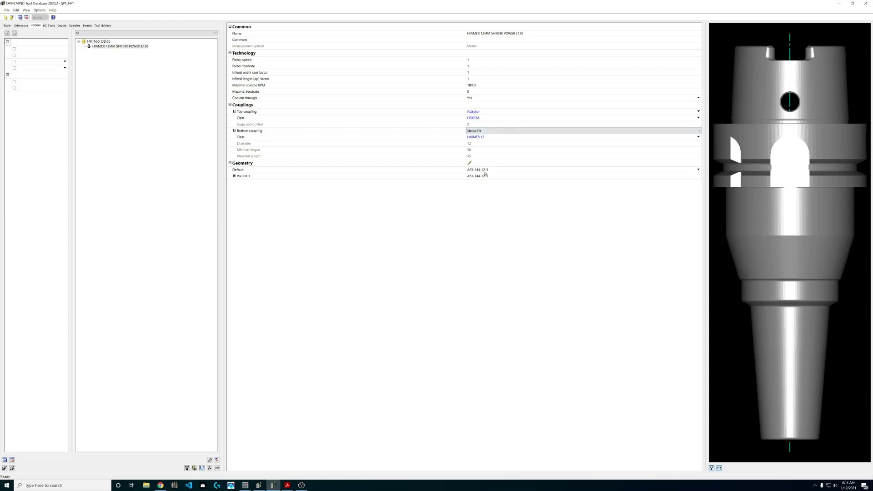
Review the holder's maximal feedrate and its speed, feedrate, infeed width and infeed length factors.
click(473, 93)
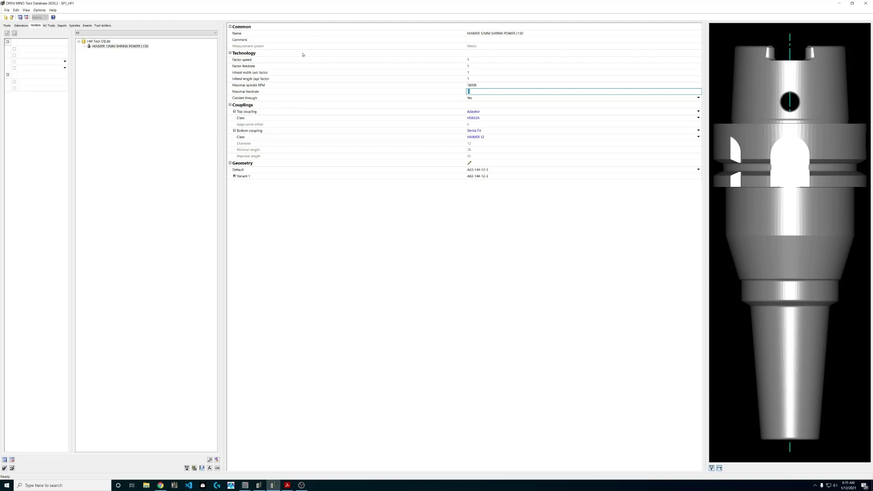
click(471, 60)
click(469, 66)
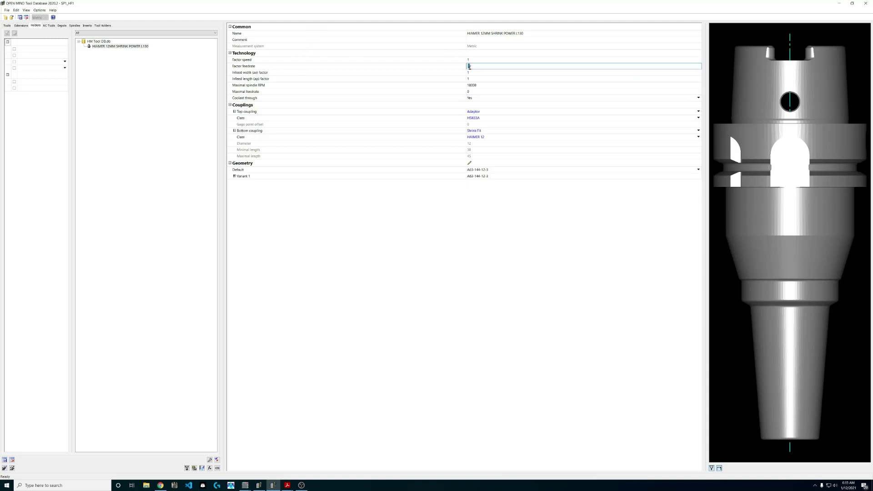
click(466, 73)
click(465, 78)
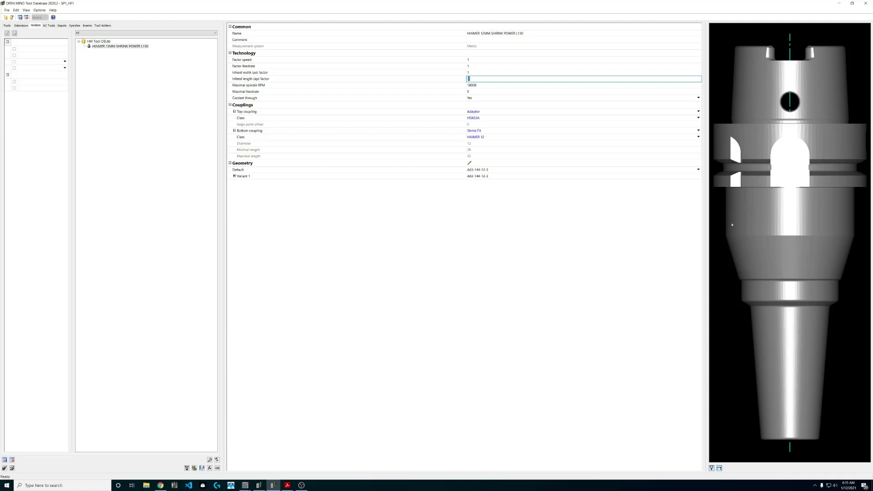
click(472, 66)
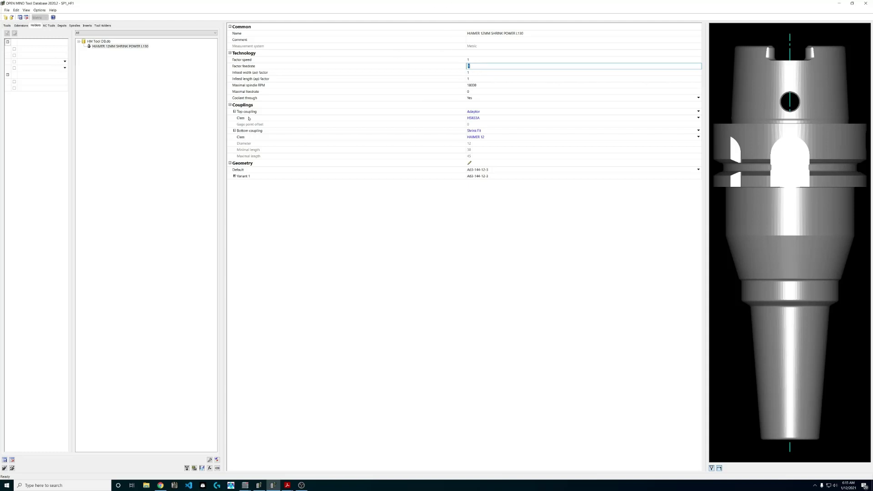
click(49, 25)
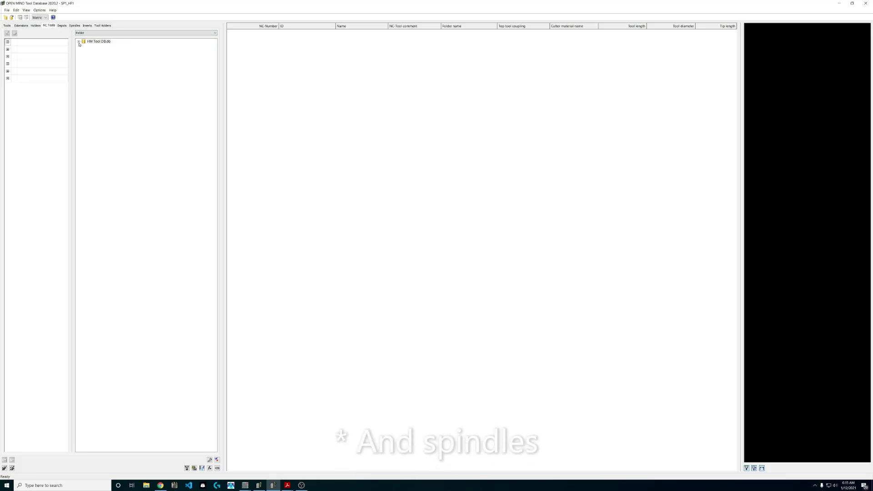
right_click(93, 42)
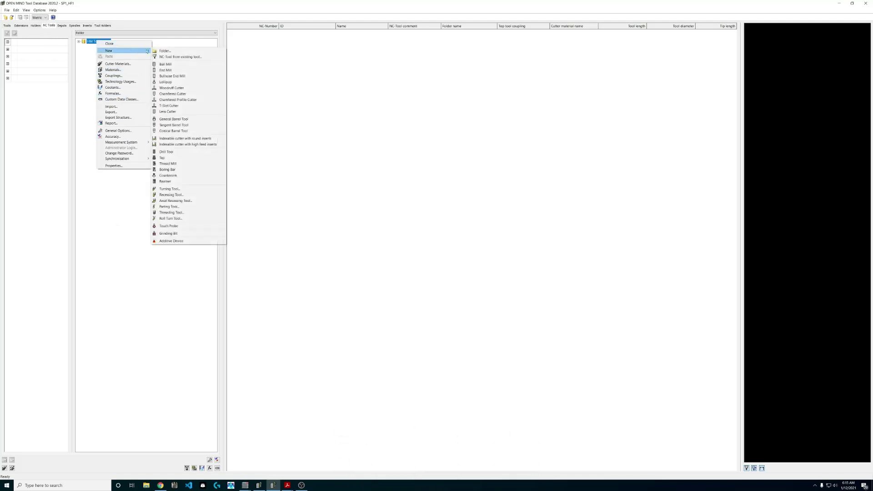
key(Escape)
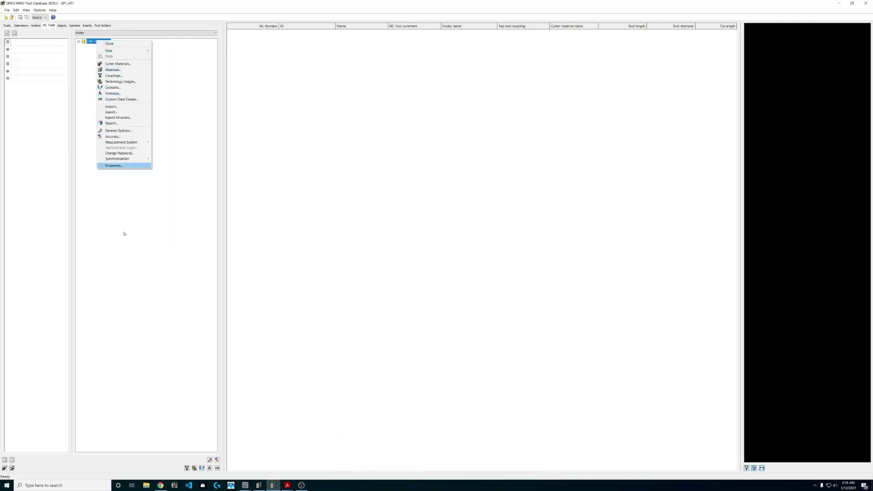
key(Escape)
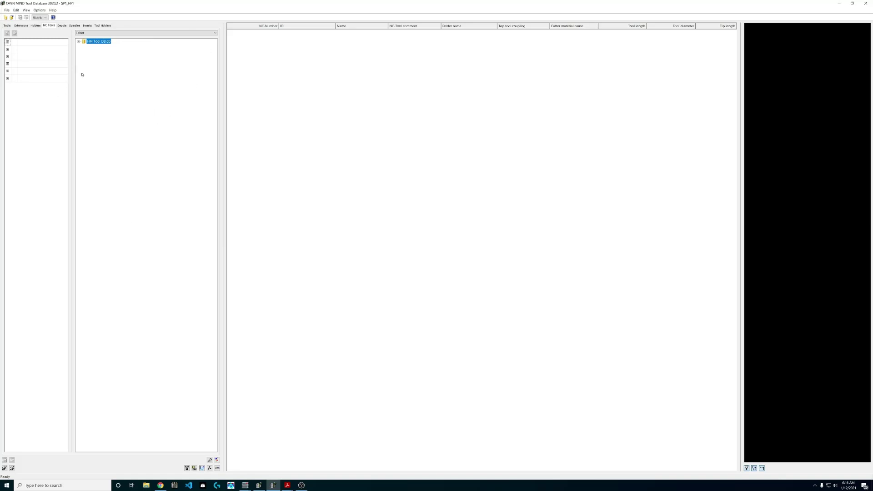
Create an NC tool from the existing SGS D12 ENDMILL R1.5 44814 in the CORNER RAD folder.
click(8, 26)
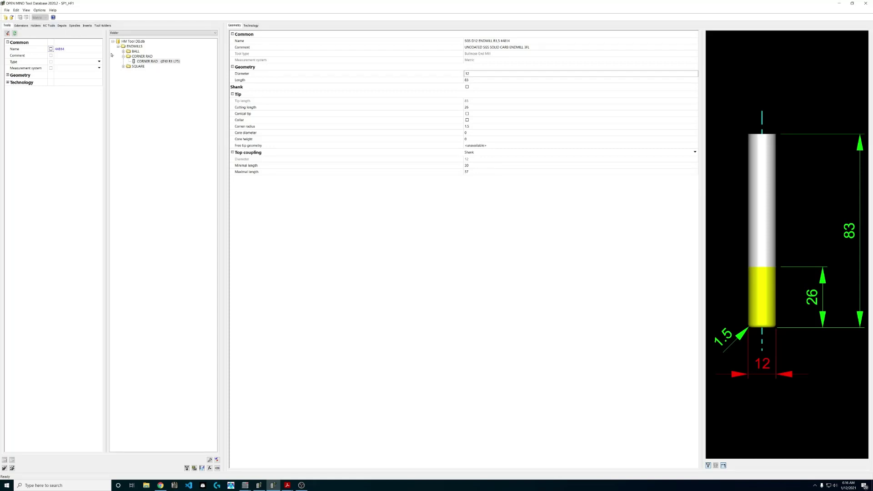
click(150, 61)
click(124, 56)
click(124, 57)
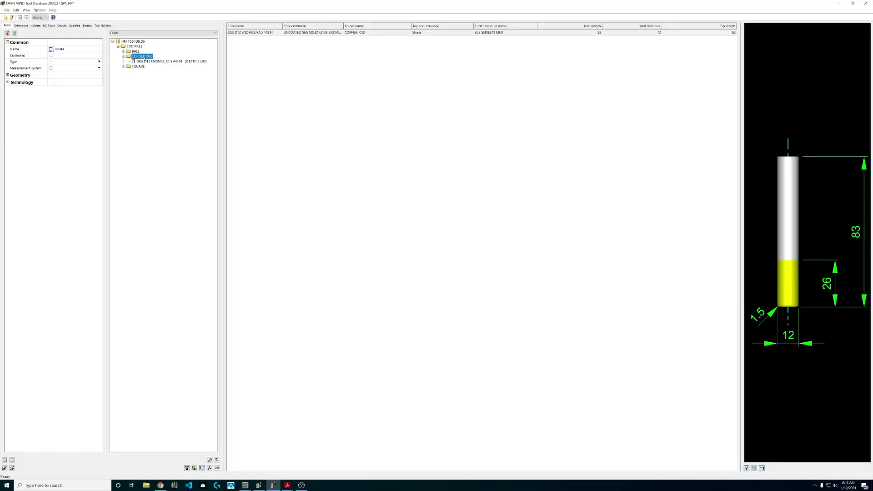
right_click(148, 62)
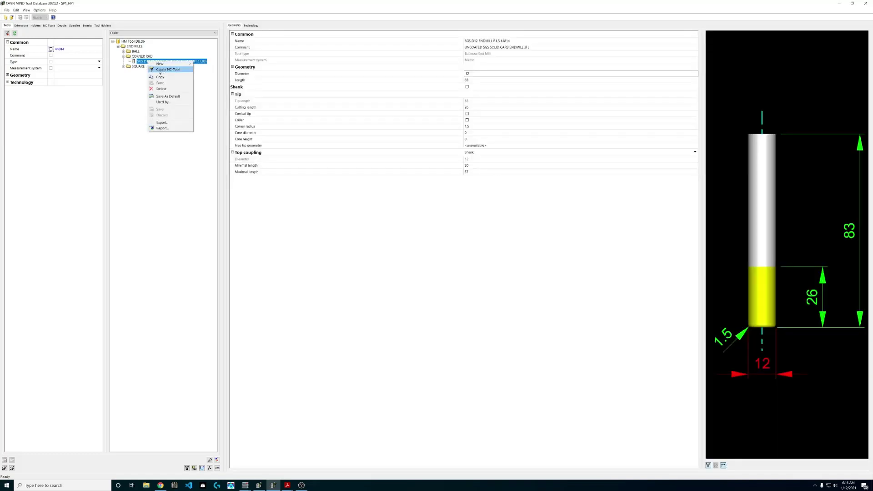
click(167, 70)
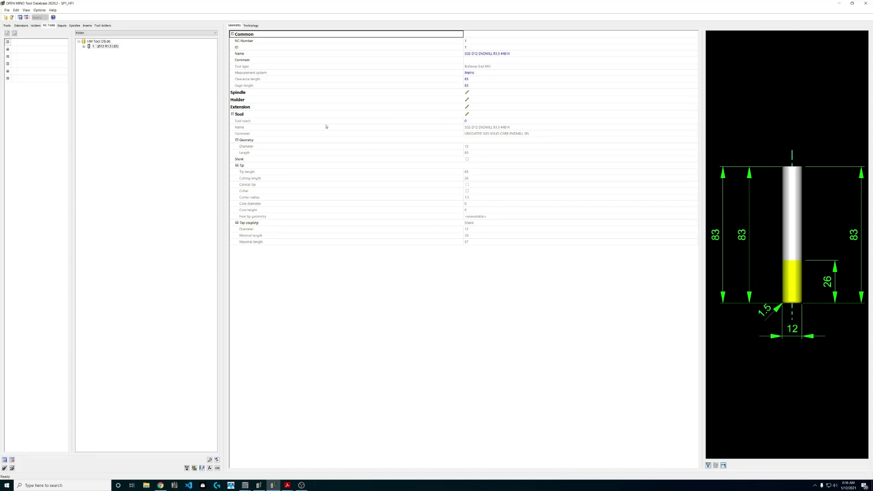
Assign the HAIMER 12MM SHRINK POWER L130 holder to the new NC tool and save it.
click(468, 100)
click(468, 101)
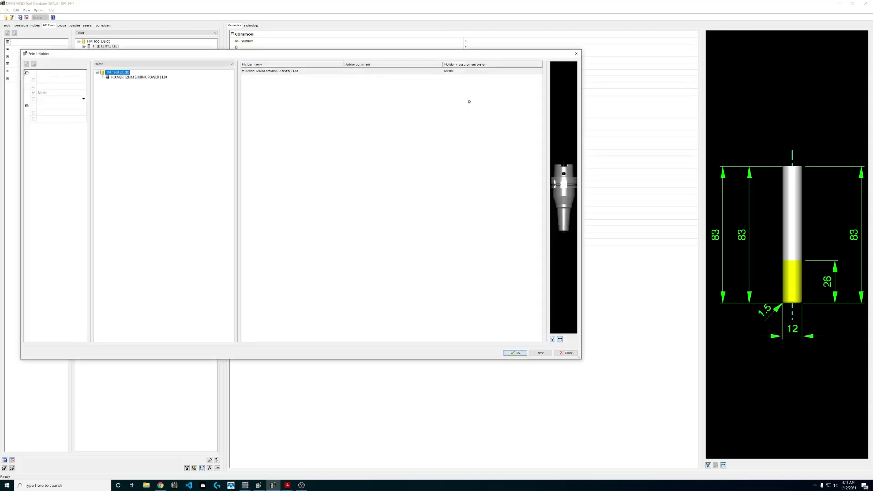
click(154, 77)
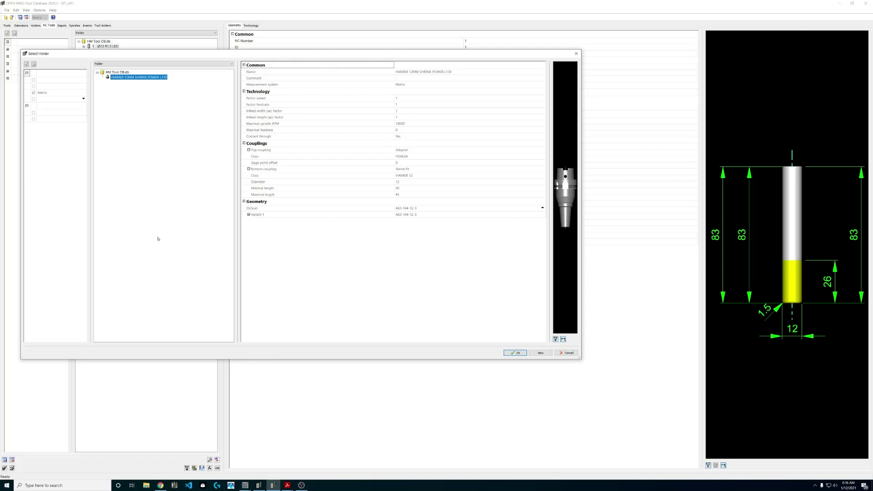
click(519, 353)
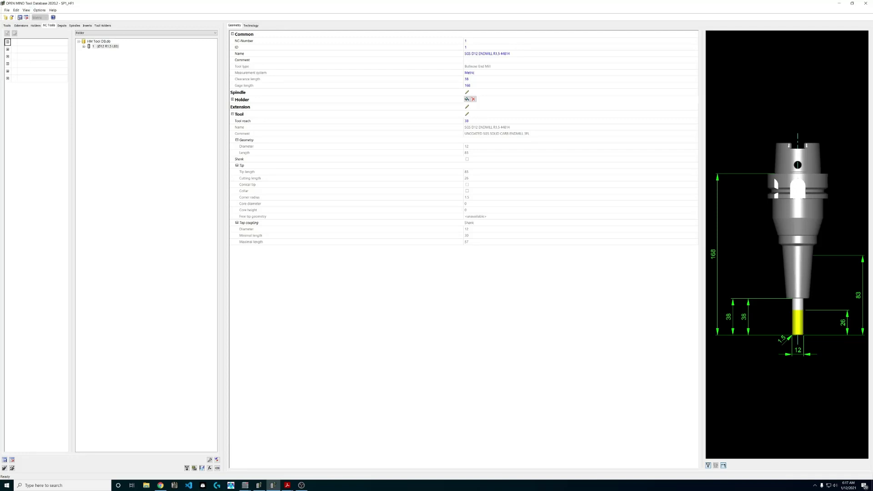
click(20, 17)
Review the NC tool's NC-number, ID and name fields.
click(479, 41)
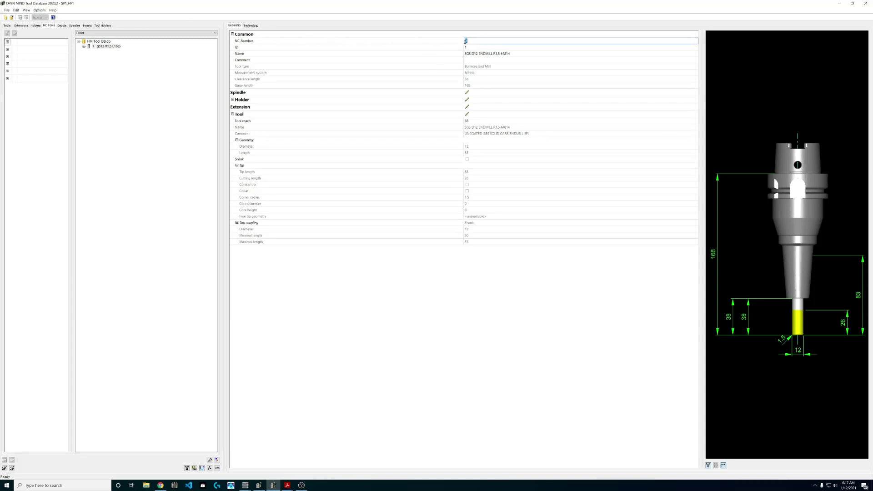
click(469, 48)
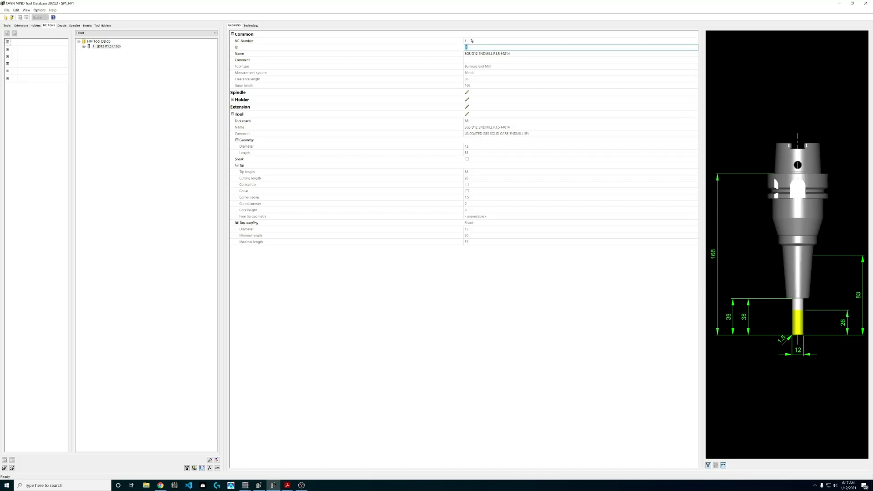
click(469, 41)
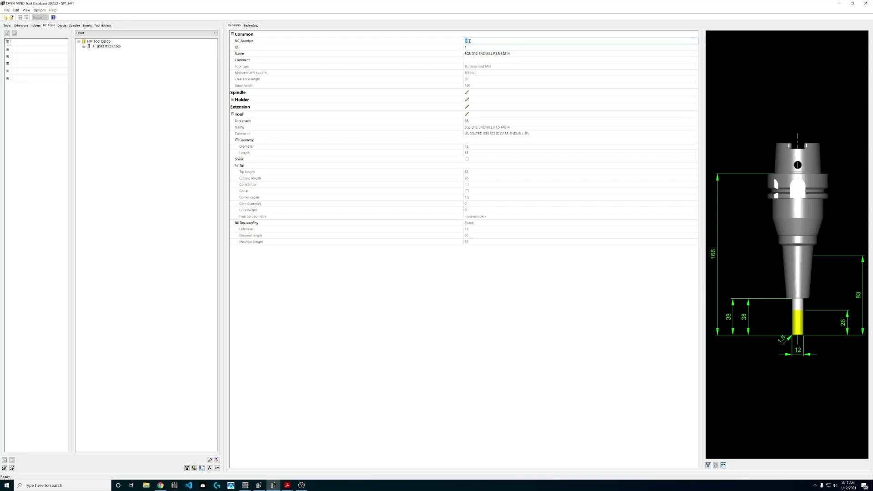
click(510, 54)
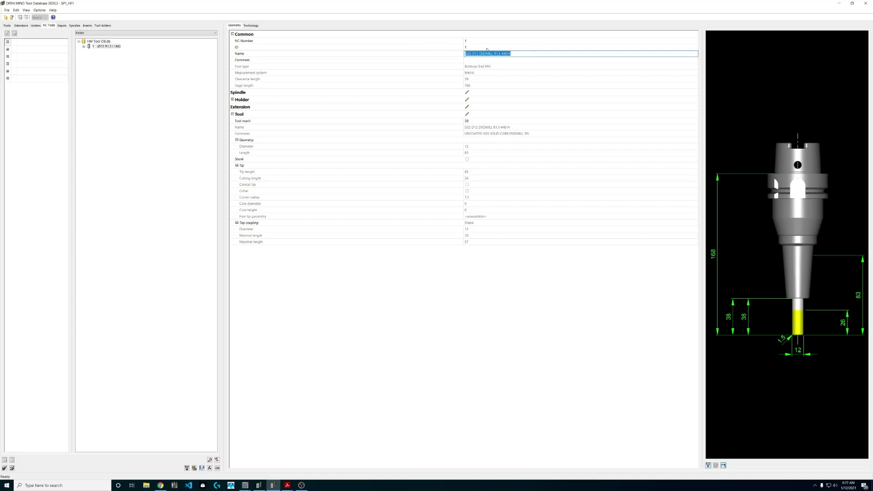
click(473, 42)
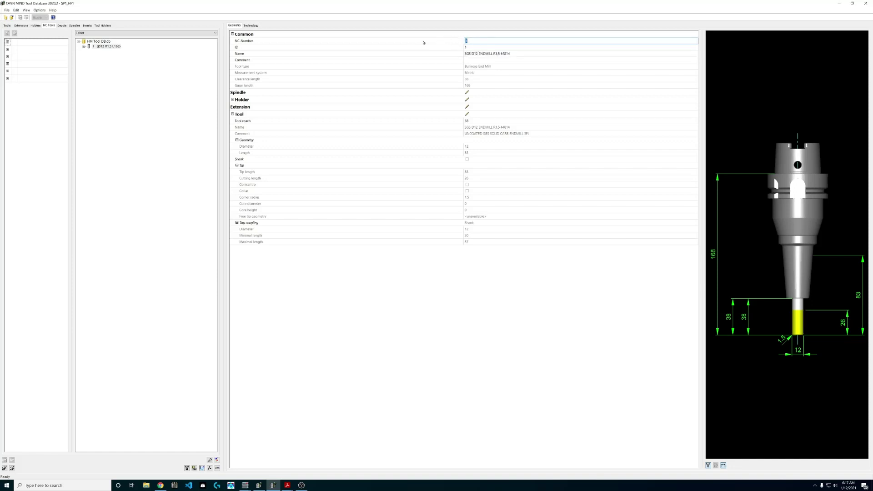
key(Tab)
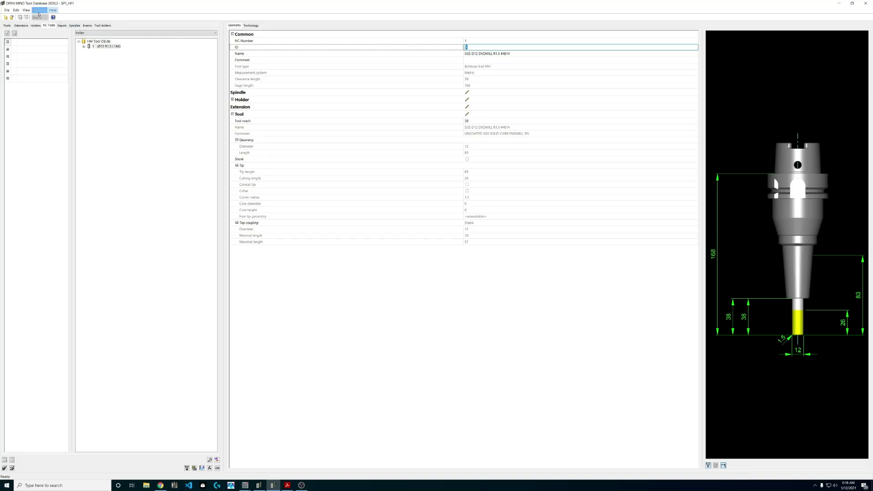
Exit the tool database program and return to the hyperMILL model.
click(7, 10)
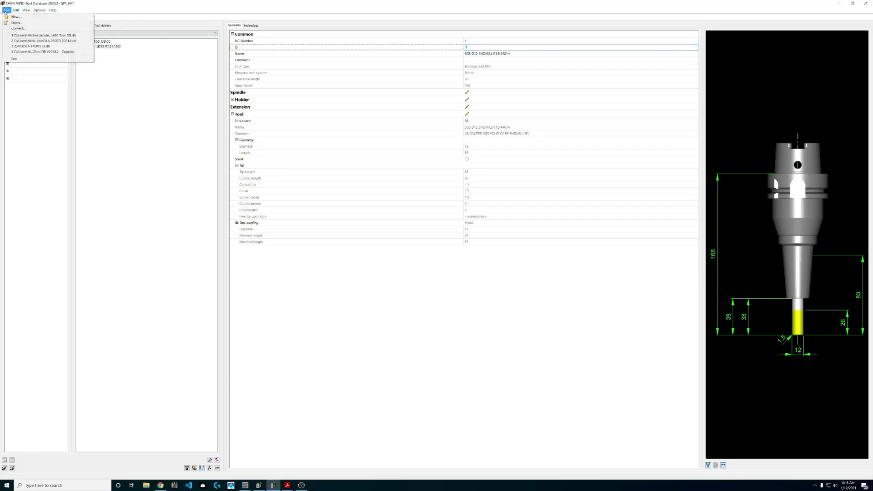
click(18, 59)
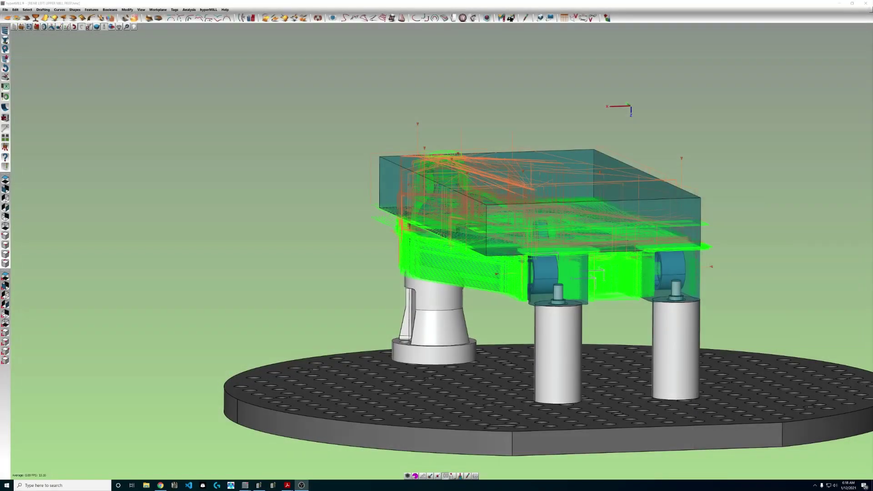